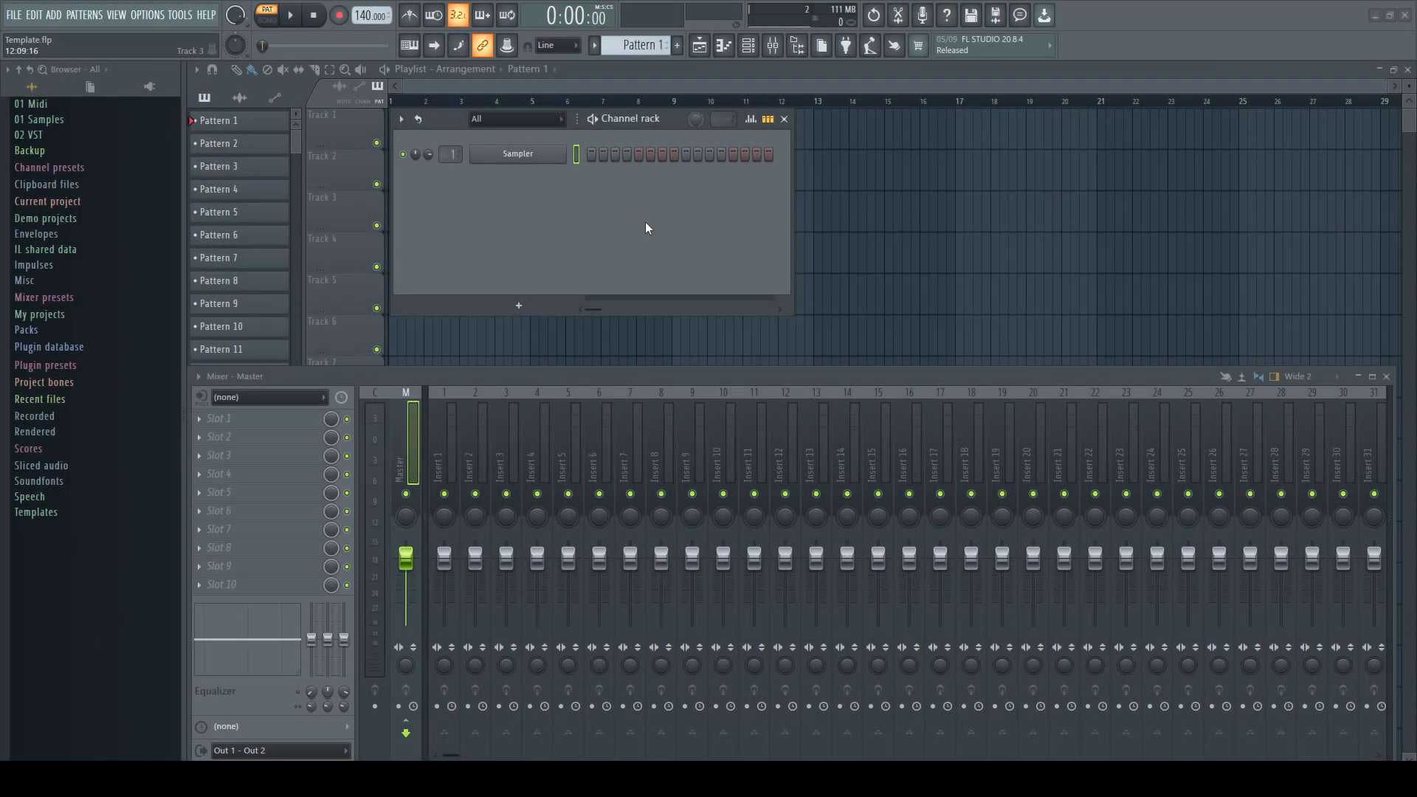
Create a new project from the Minimal "Club Basic with limiter" template
{"action": "left_click", "coordinate": [13, 15]}
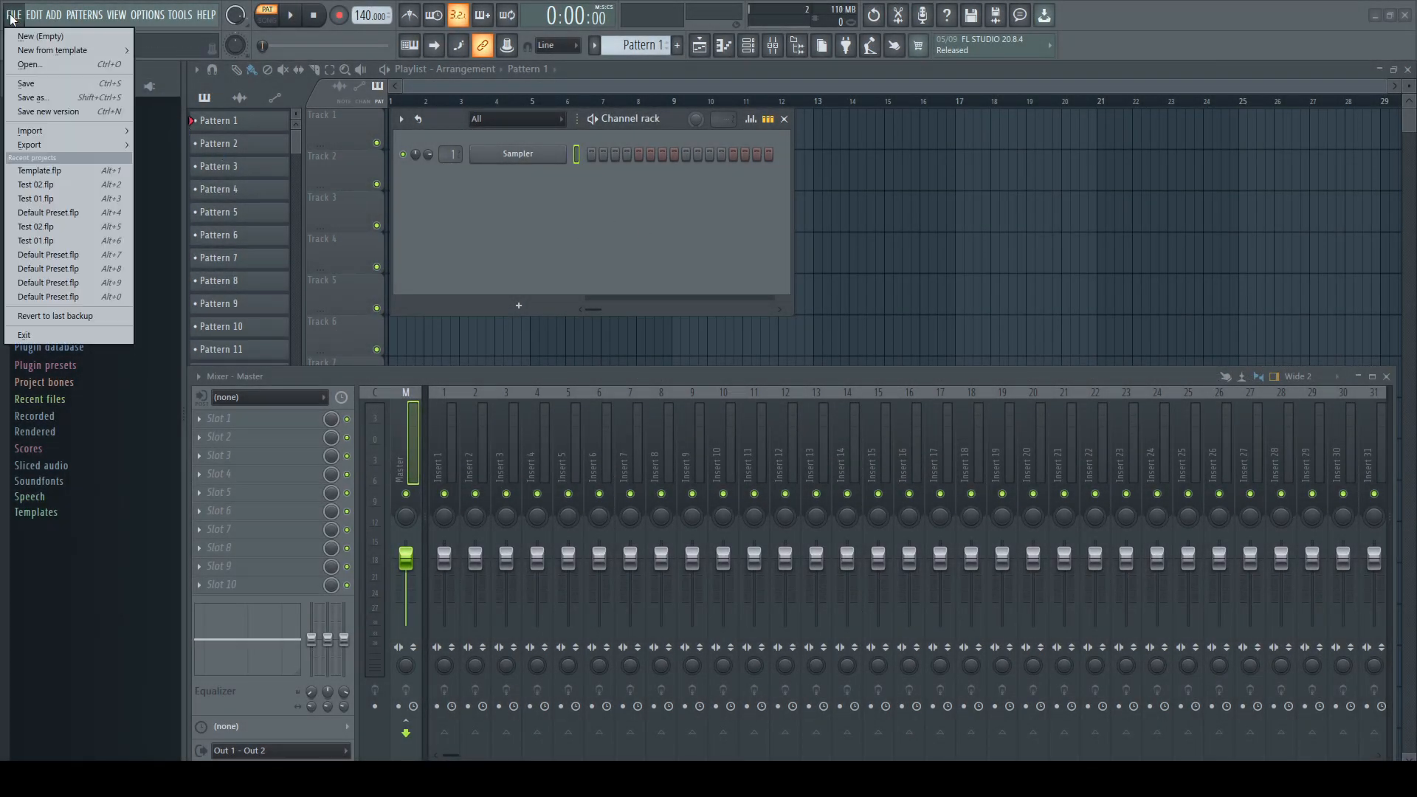
{"action": "mouse_move", "coordinate": [32, 48]}
{"action": "mouse_move", "coordinate": [174, 48]}
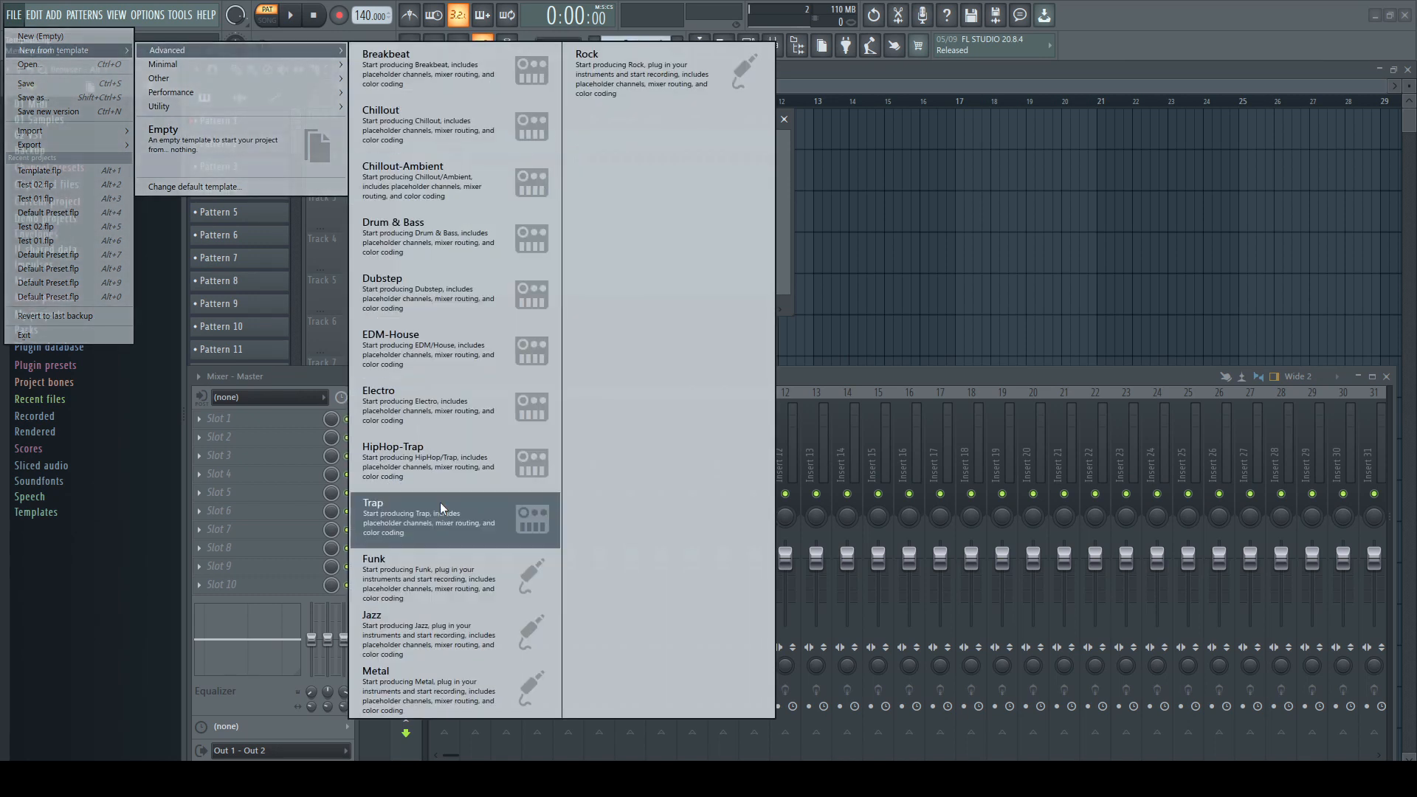
{"action": "mouse_move", "coordinate": [300, 65]}
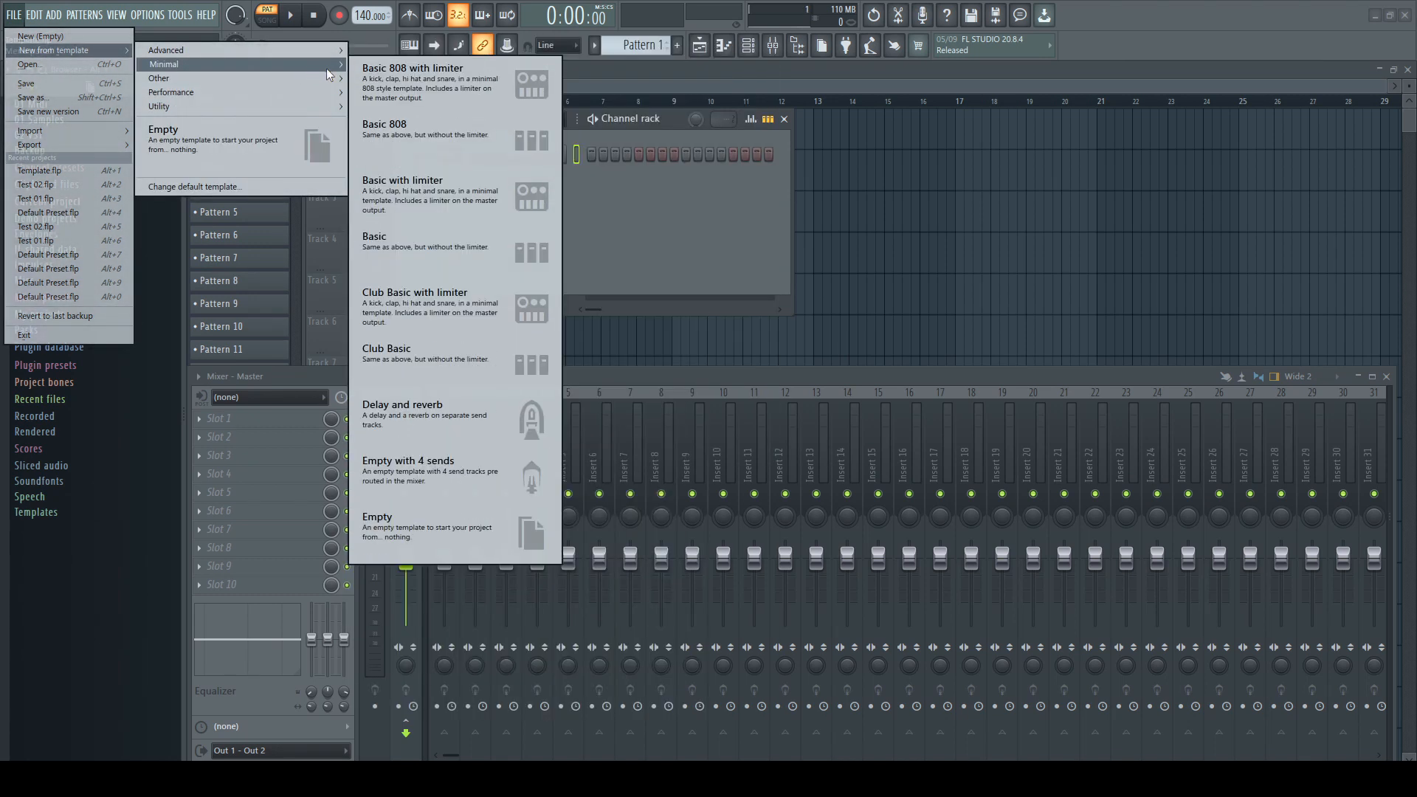
{"action": "left_click", "coordinate": [443, 307]}
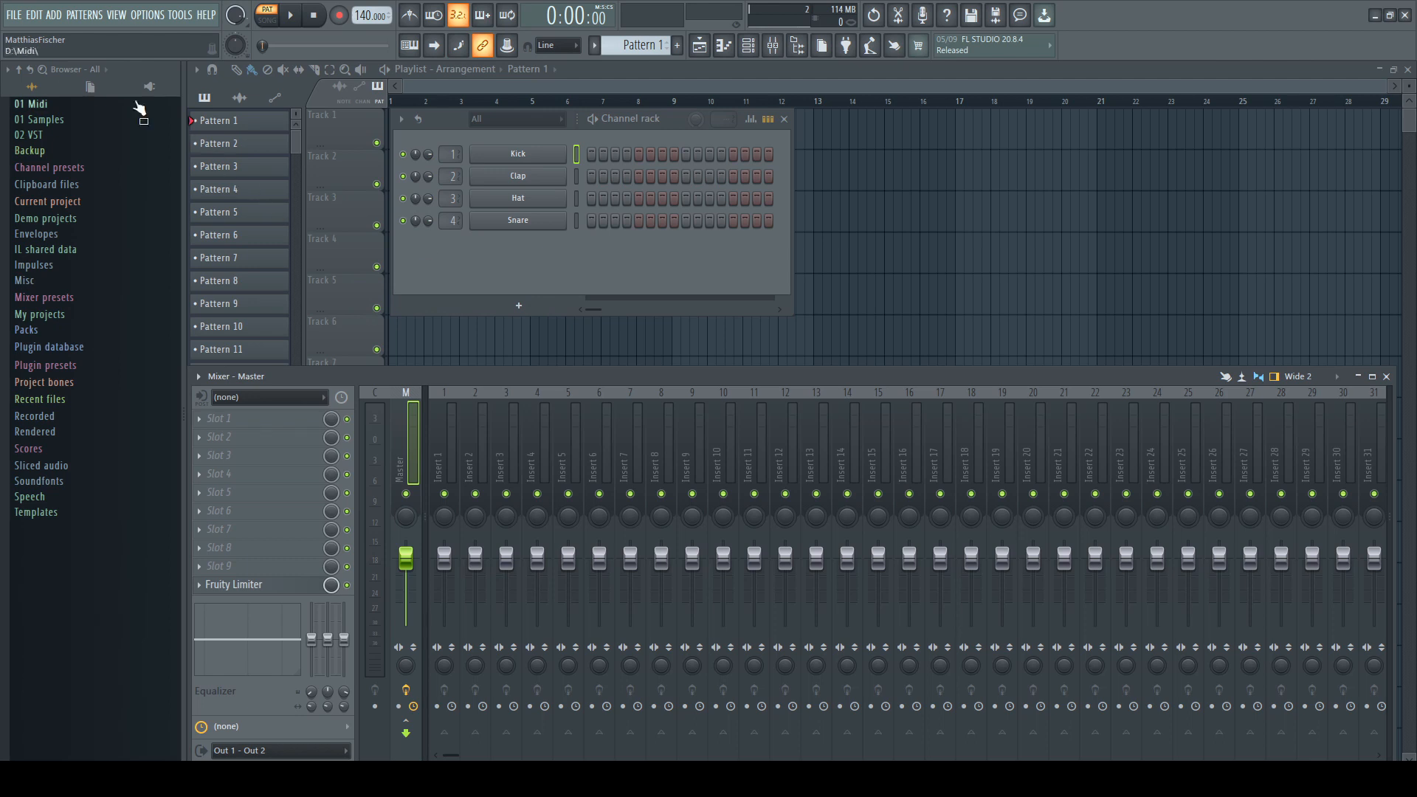
Create a new project from the Minimal "Empty with 4 sends" template
{"action": "left_click", "coordinate": [13, 17]}
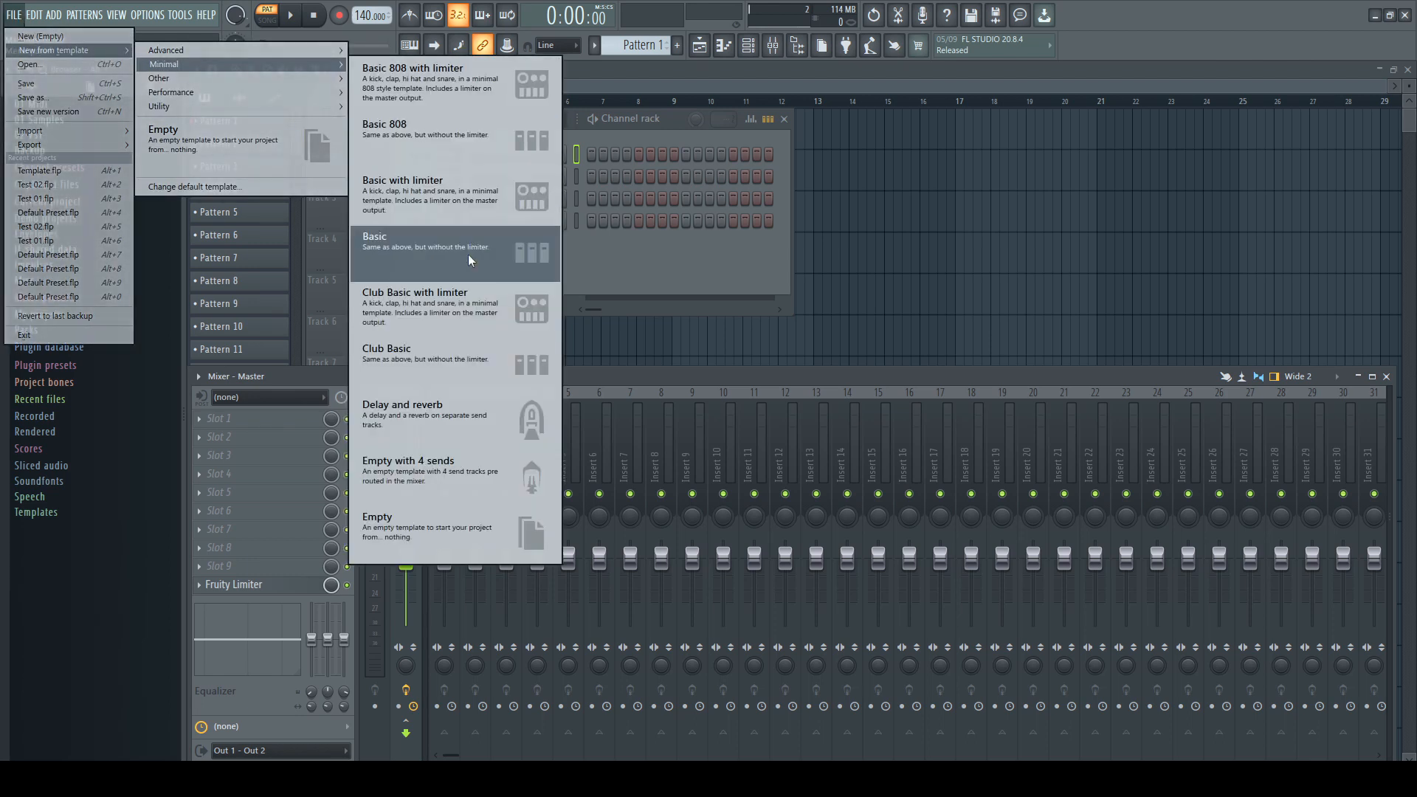
{"action": "left_click", "coordinate": [446, 474]}
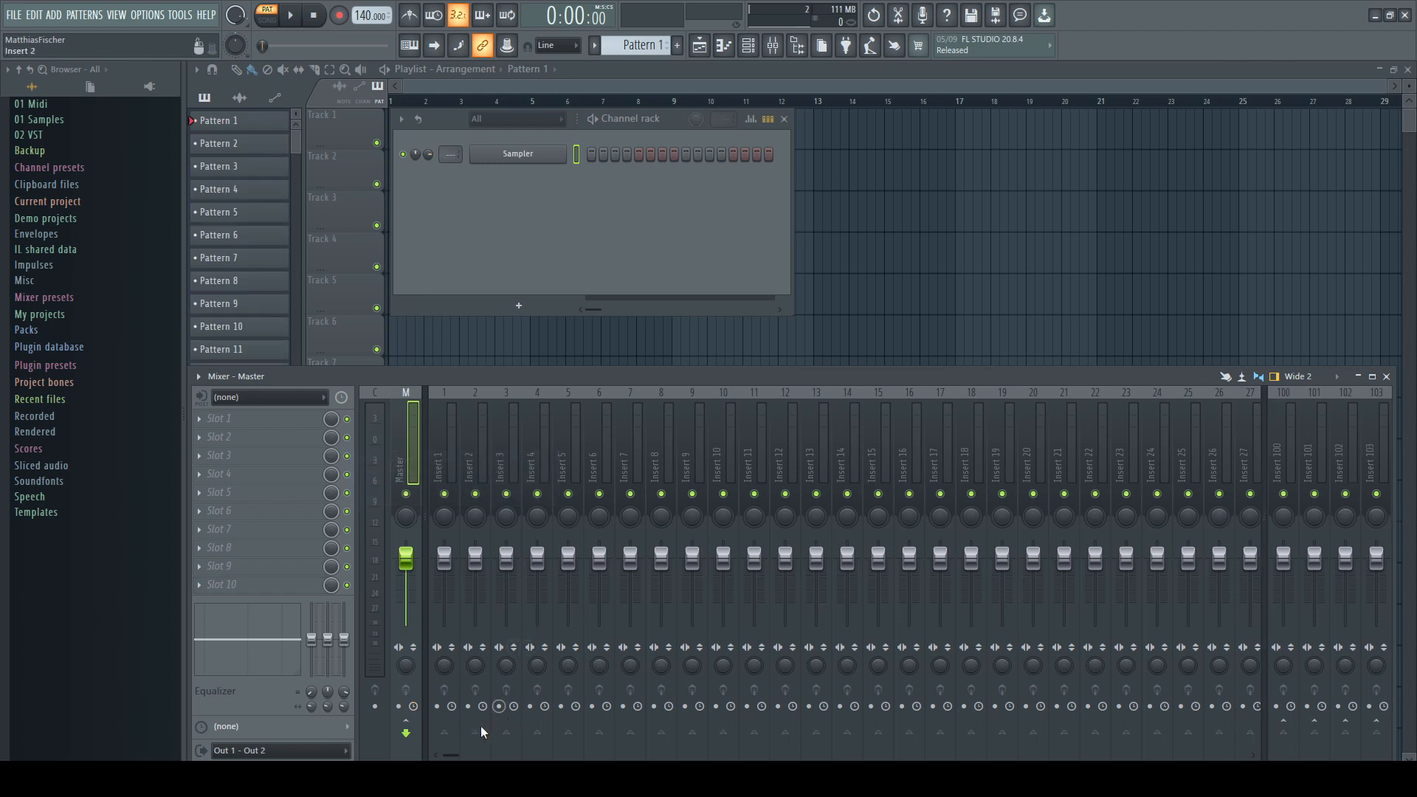
Select the four send inserts 122 to 125 at the end of the mixer and open their track options
{"action": "left_click_drag", "start_coordinate": [450, 756], "coordinate": [1244, 755]}
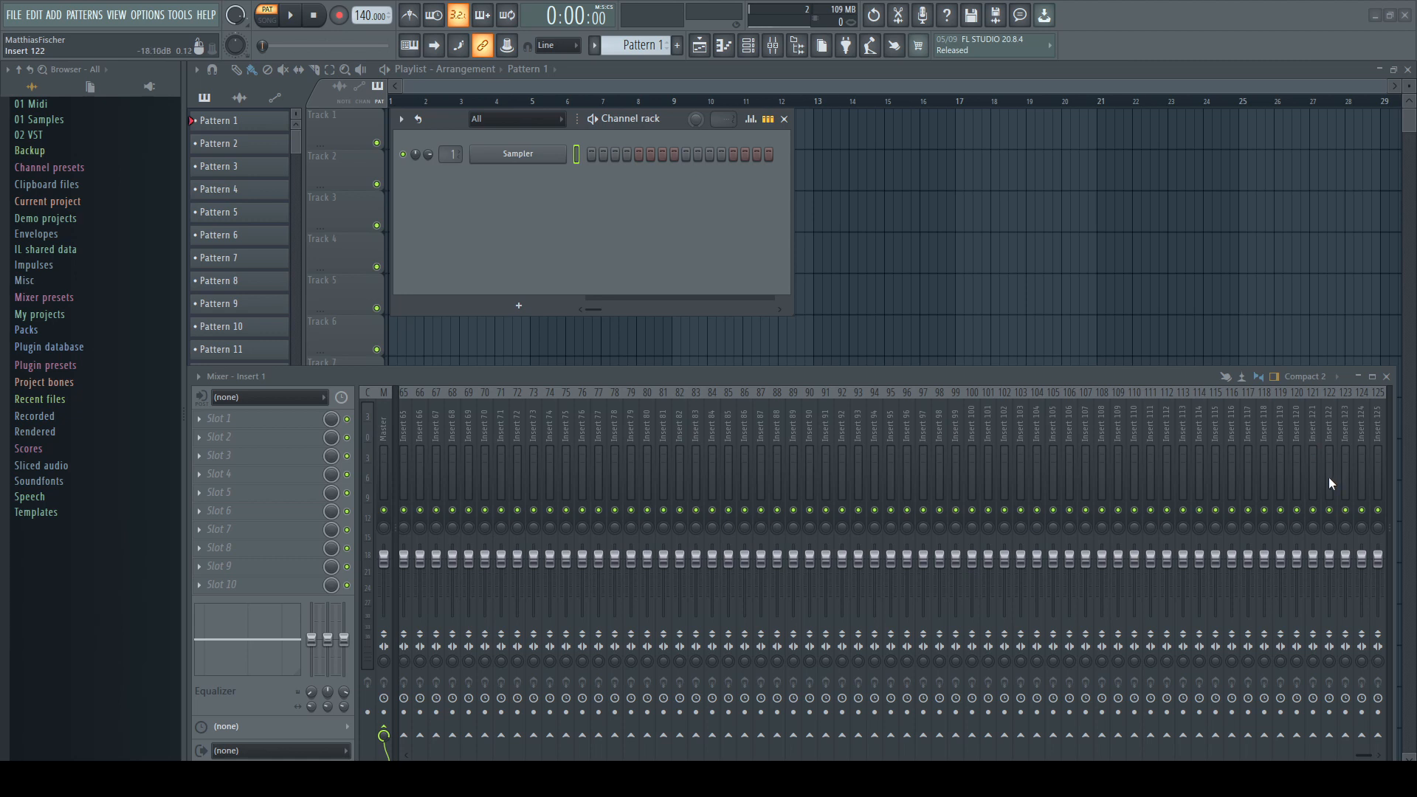
{"action": "left_click_drag", "start_coordinate": [1329, 476], "coordinate": [1378, 481]}
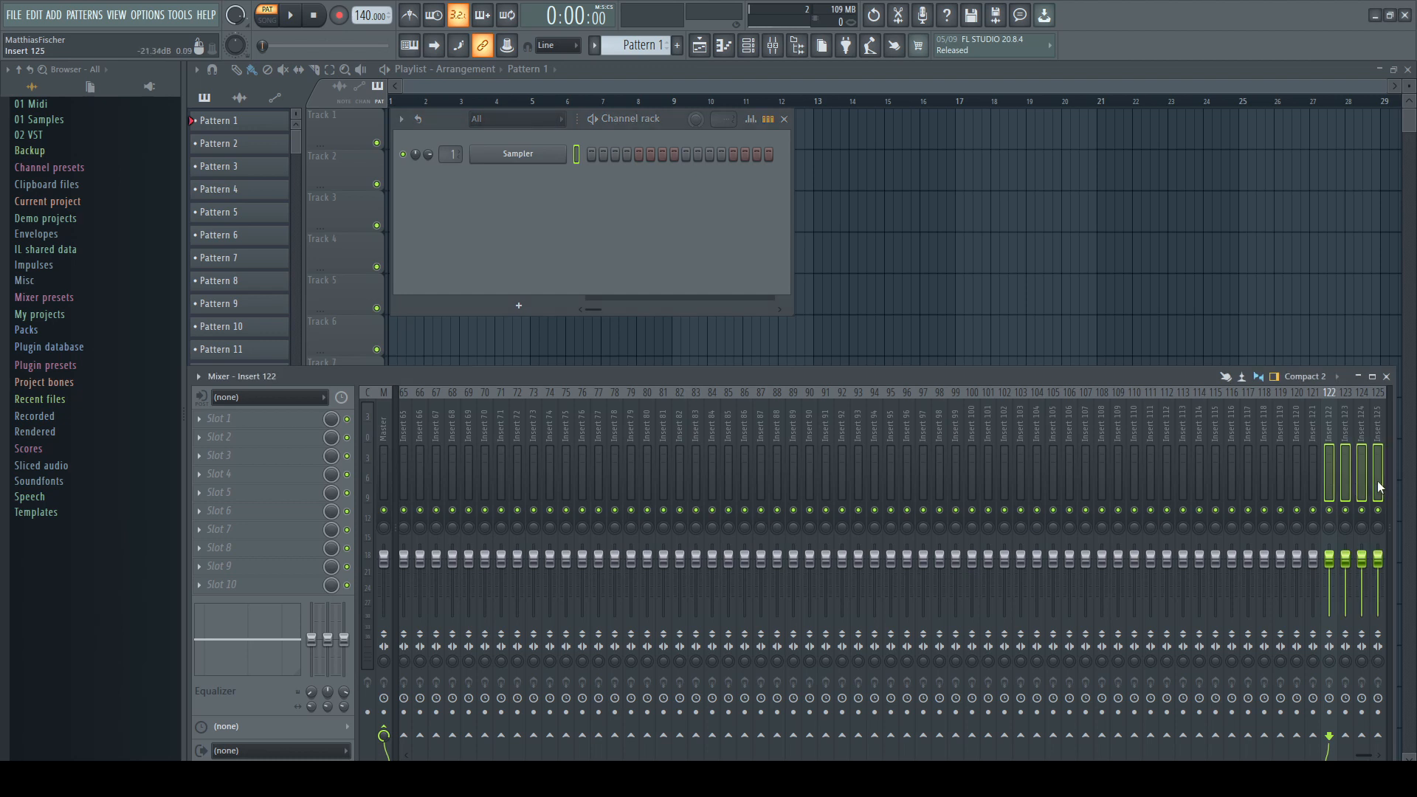
{"action": "right_click", "coordinate": [1330, 480]}
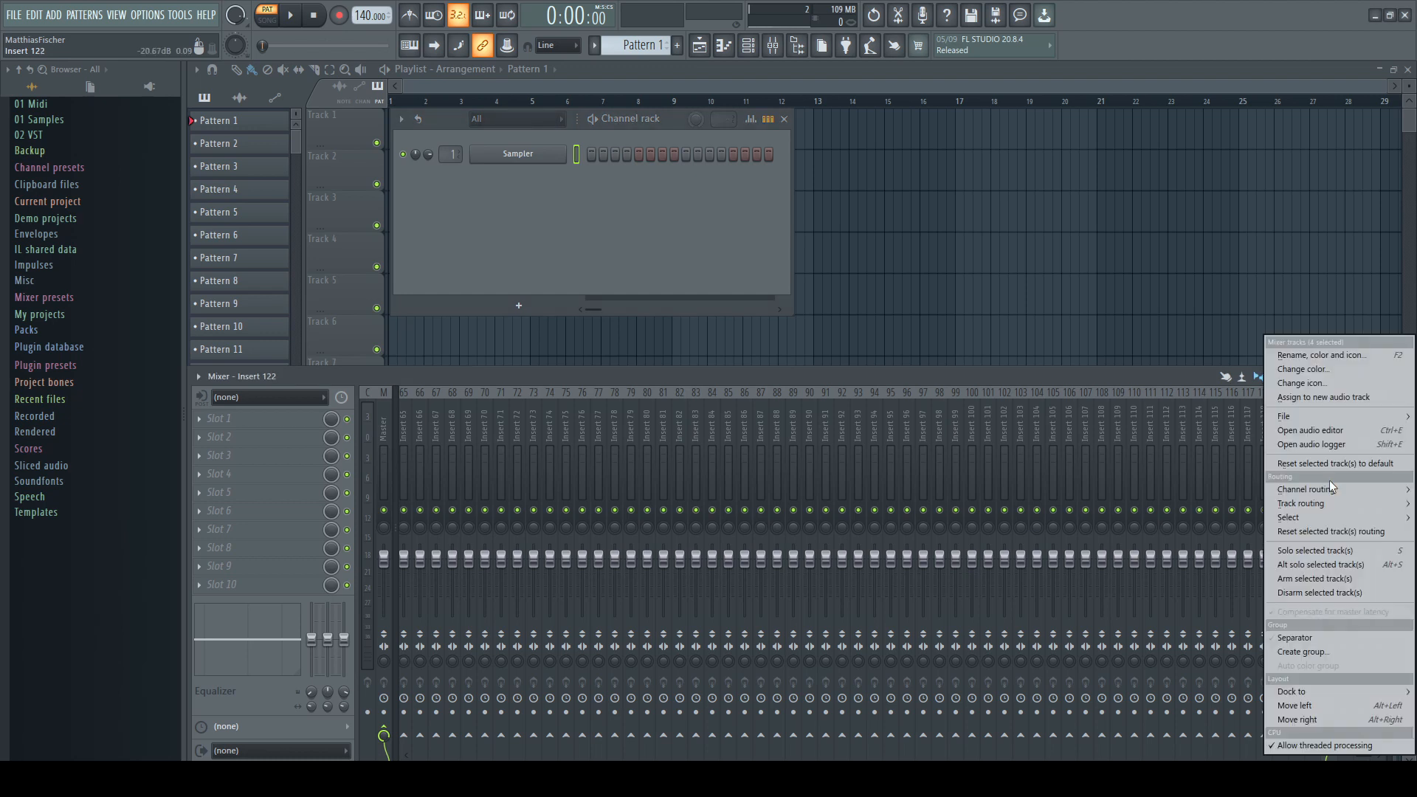
{"action": "mouse_move", "coordinate": [1303, 695]}
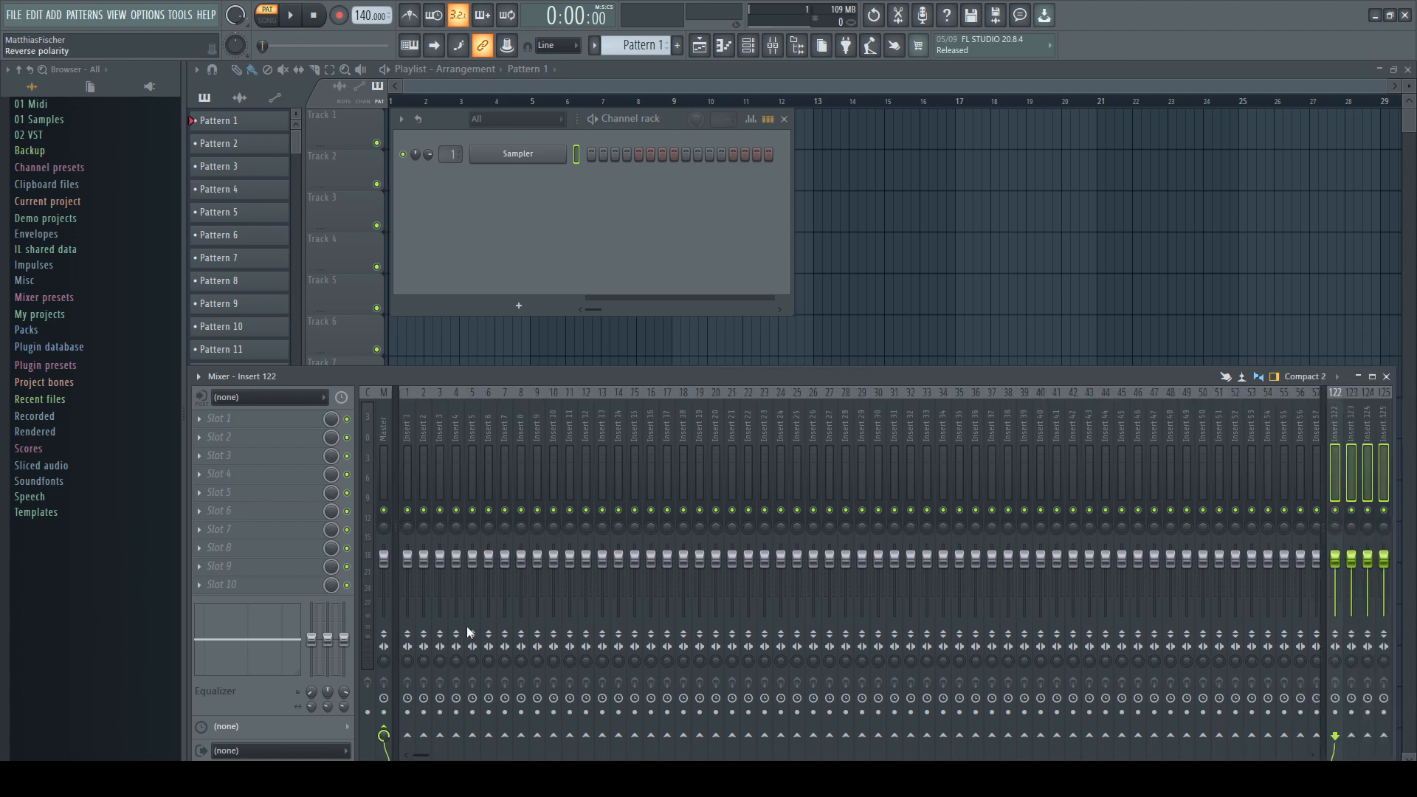
{"action": "left_click", "coordinate": [1235, 720]}
Select all inserts up to 120 and route them to send insert 122
{"action": "left_click_drag", "start_coordinate": [406, 479], "coordinate": [1317, 481]}
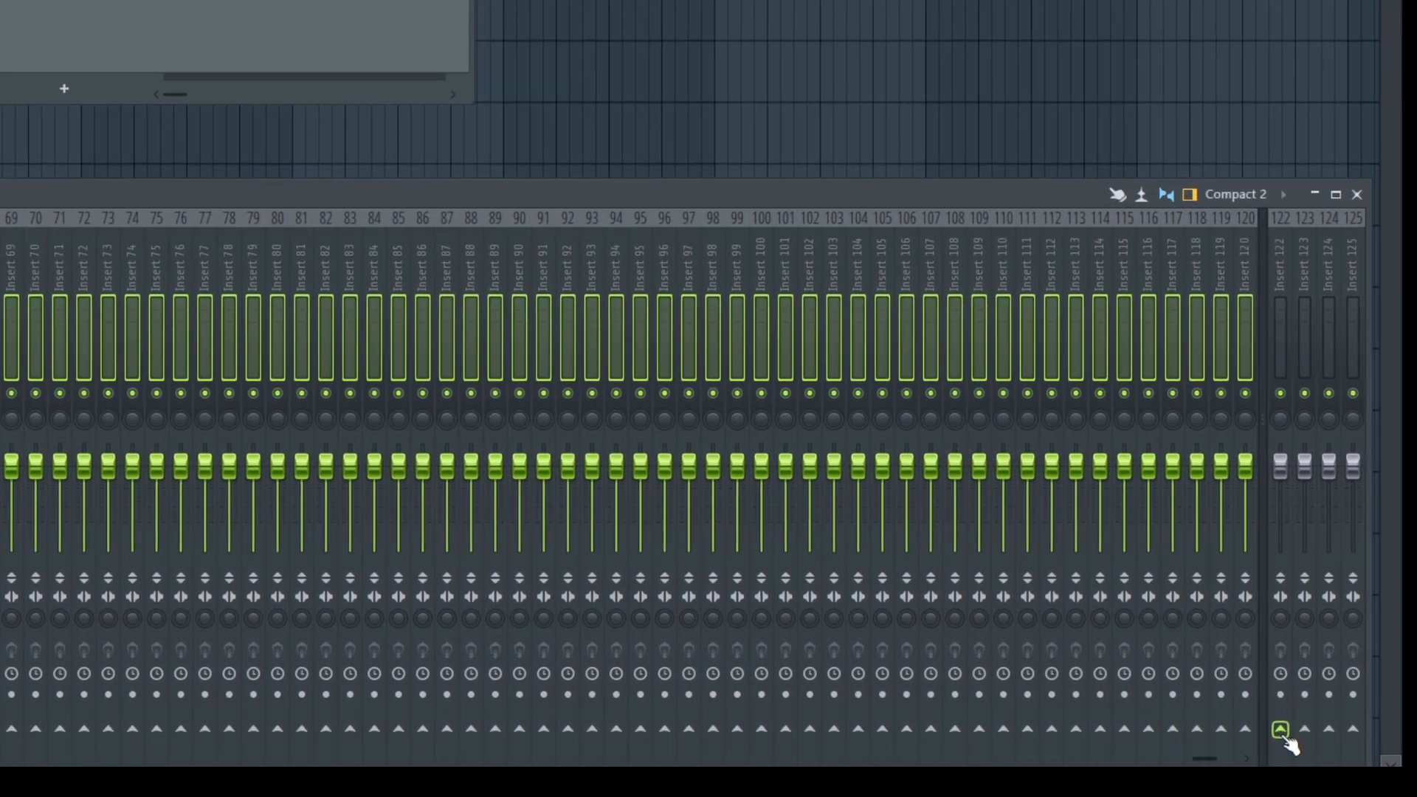
{"action": "left_click", "coordinate": [1337, 737]}
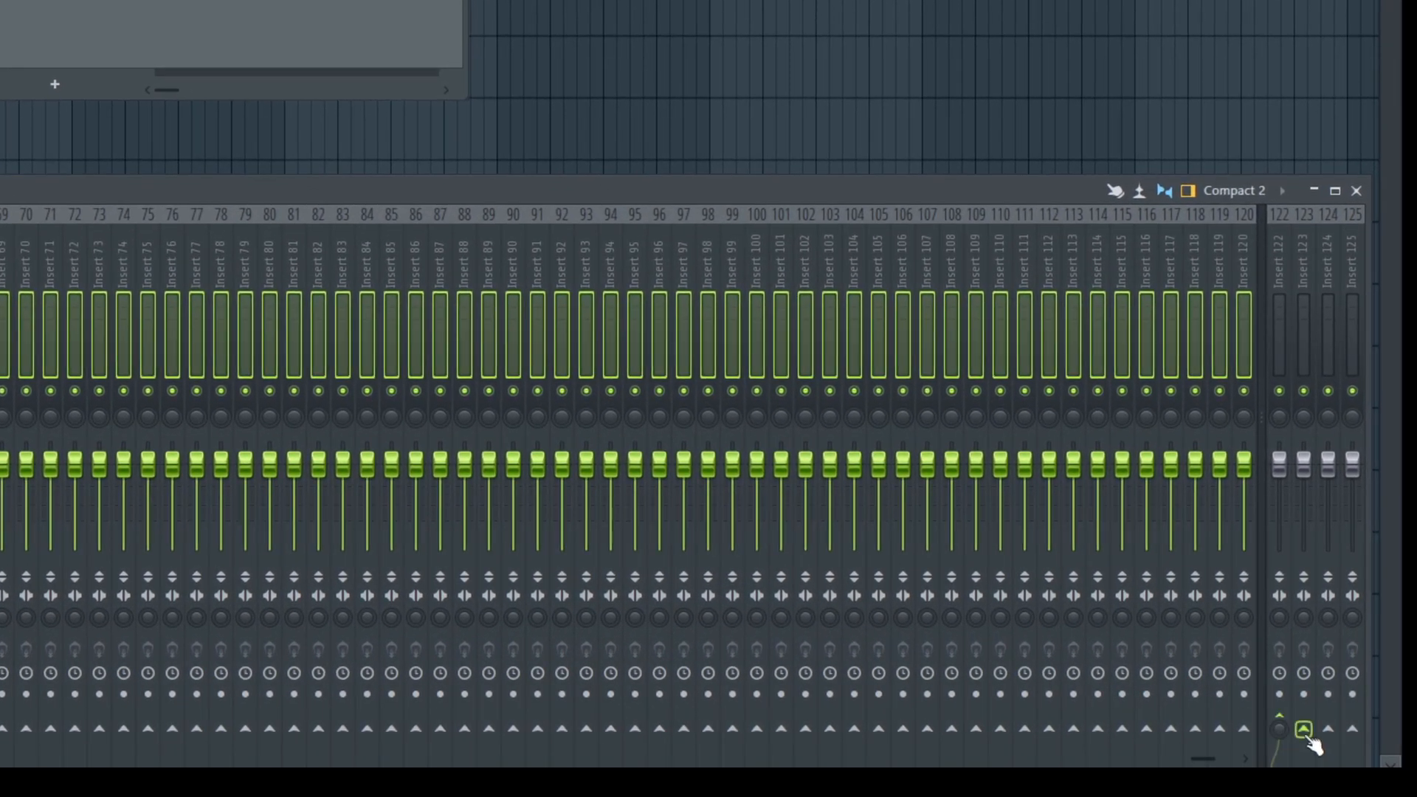
Sidechain the selected inserts to send insert 123
{"action": "right_click", "coordinate": [1304, 730]}
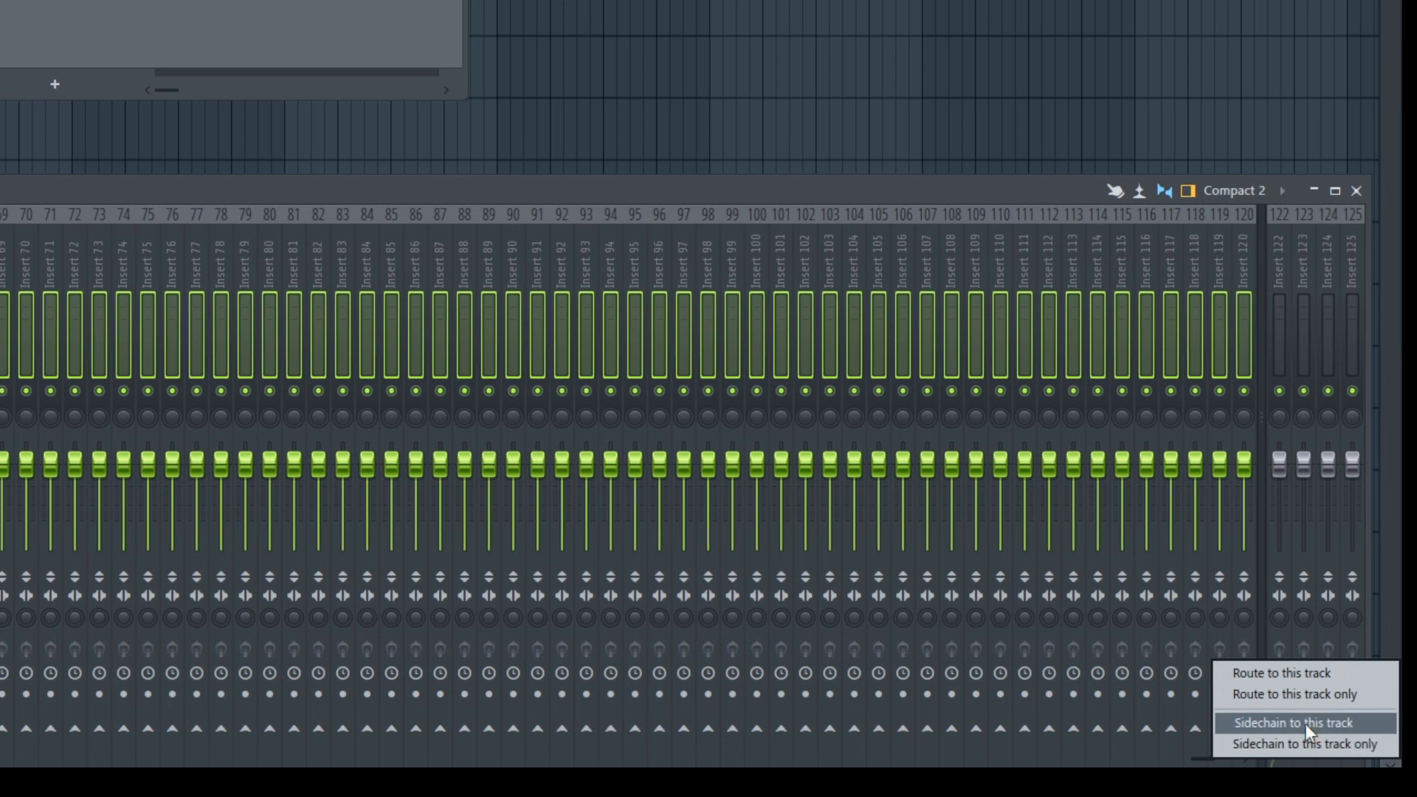
{"action": "left_click", "coordinate": [1304, 723]}
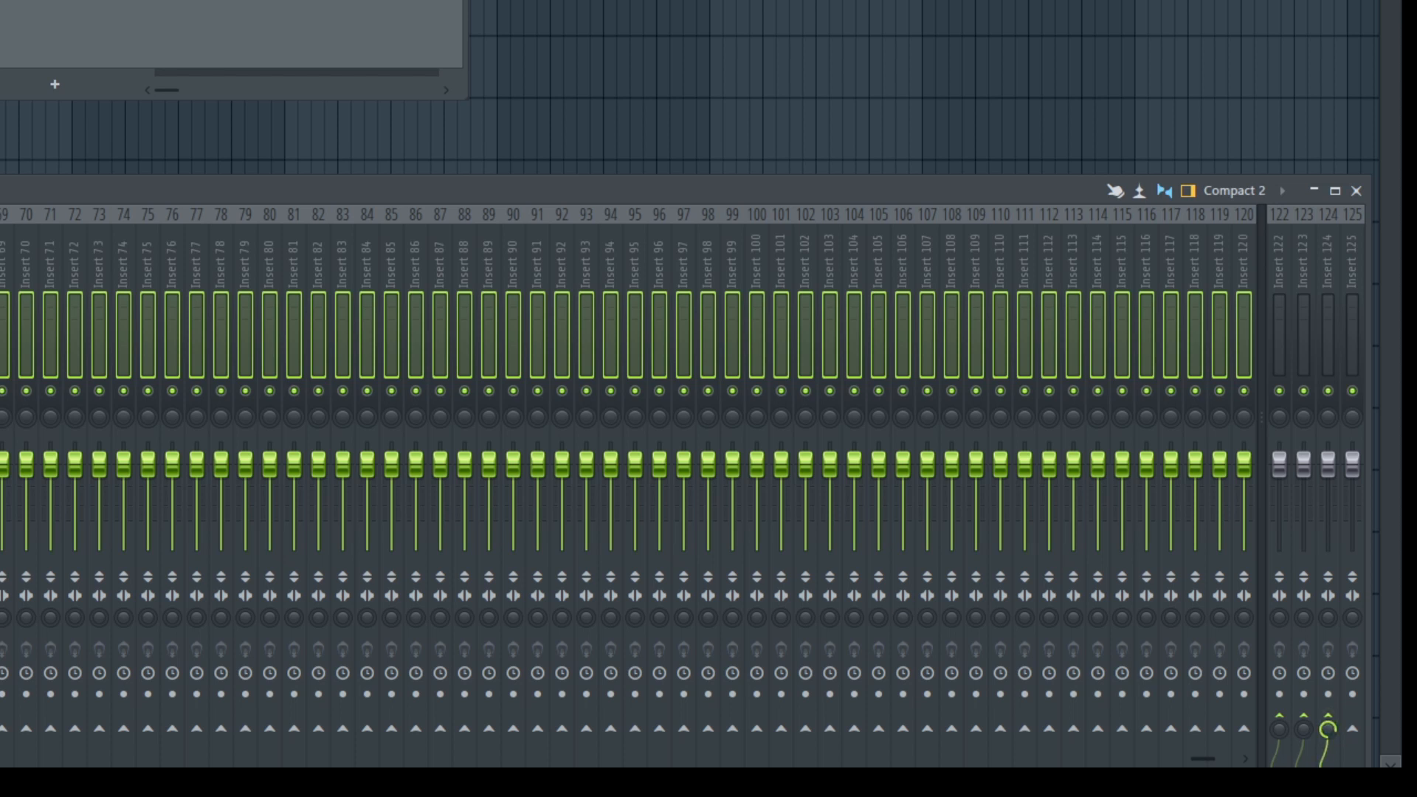
Route the selected inserts only to send insert 125
{"action": "right_click", "coordinate": [1353, 729]}
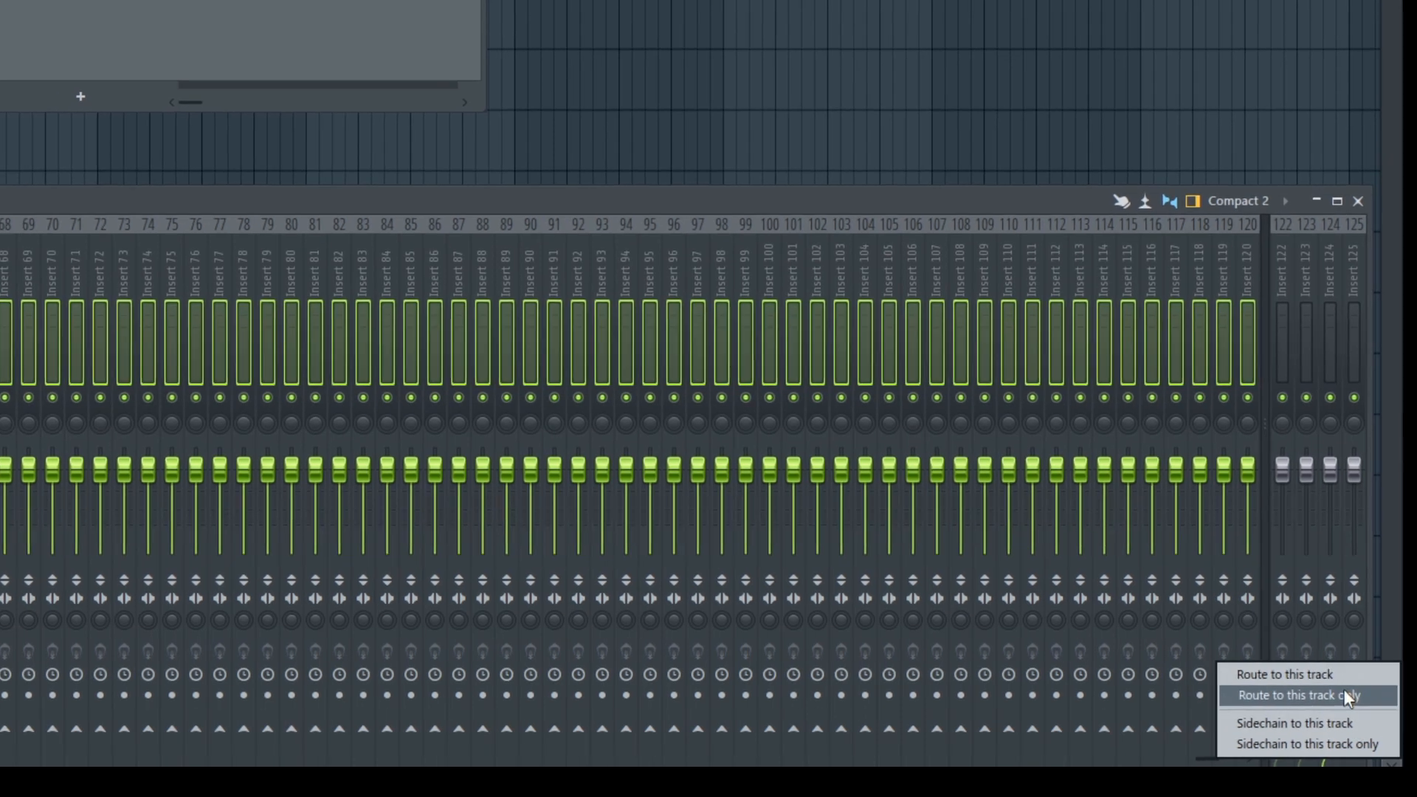
{"action": "left_click", "coordinate": [1345, 694]}
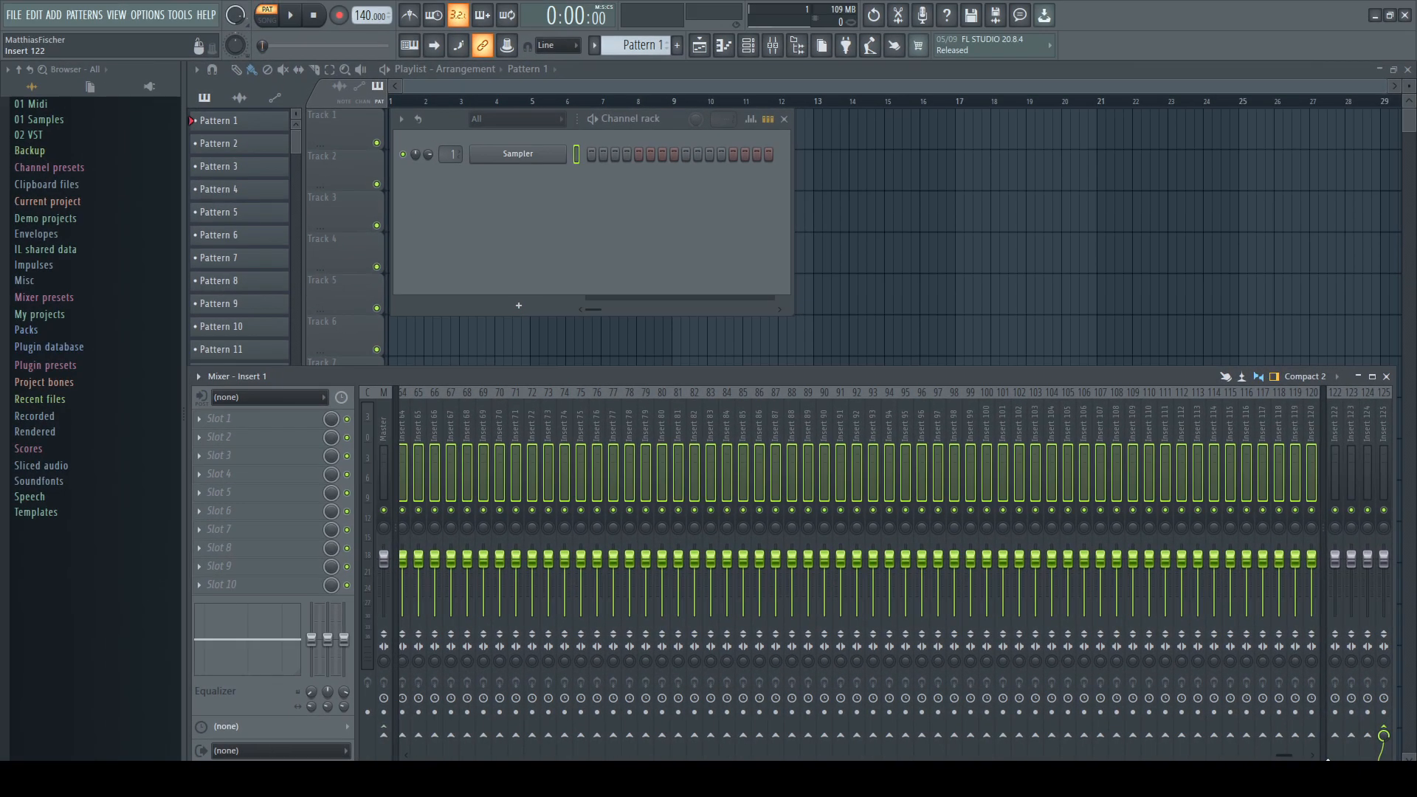
Open the name and icon editor for send inserts 122 and 123
{"action": "left_click", "coordinate": [451, 466]}
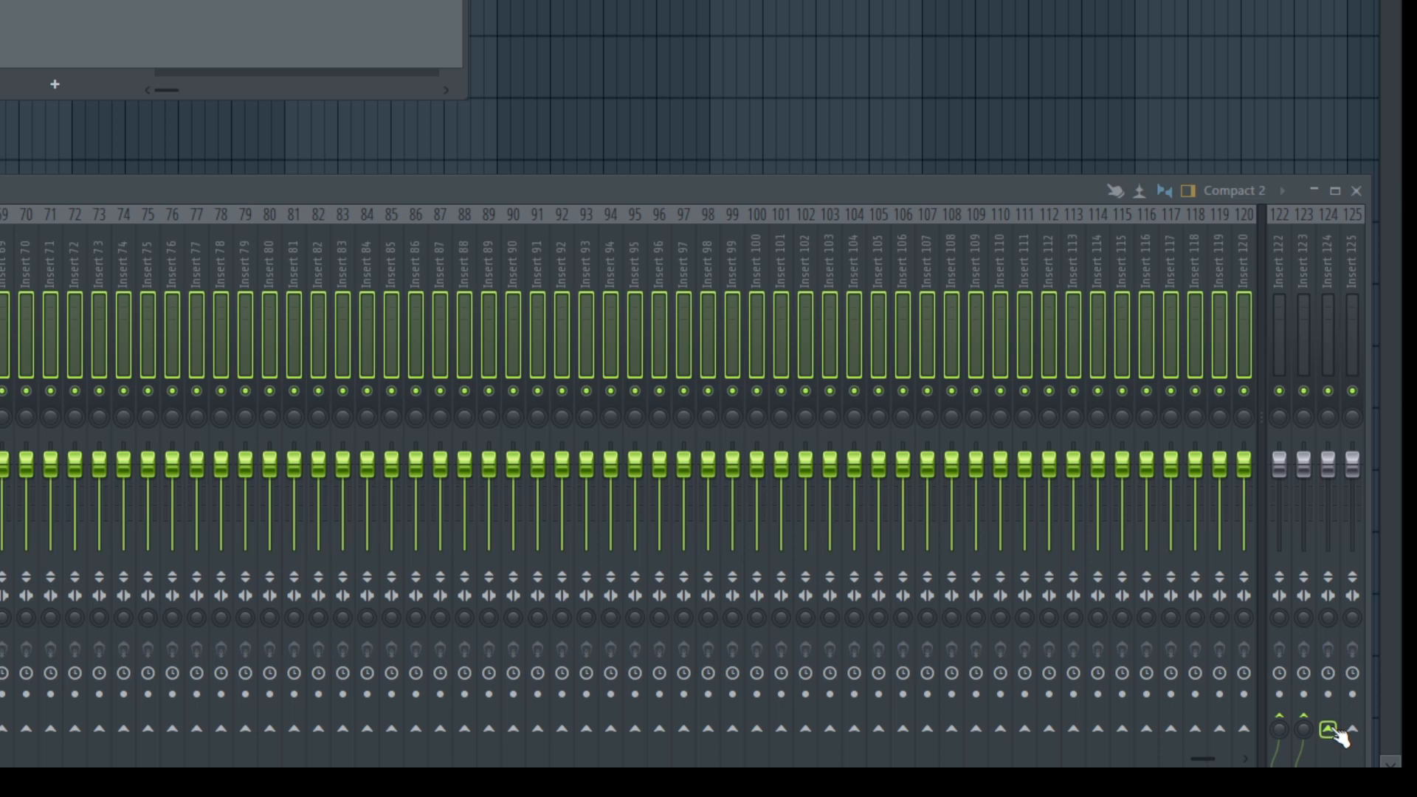
{"action": "right_click", "coordinate": [1350, 729]}
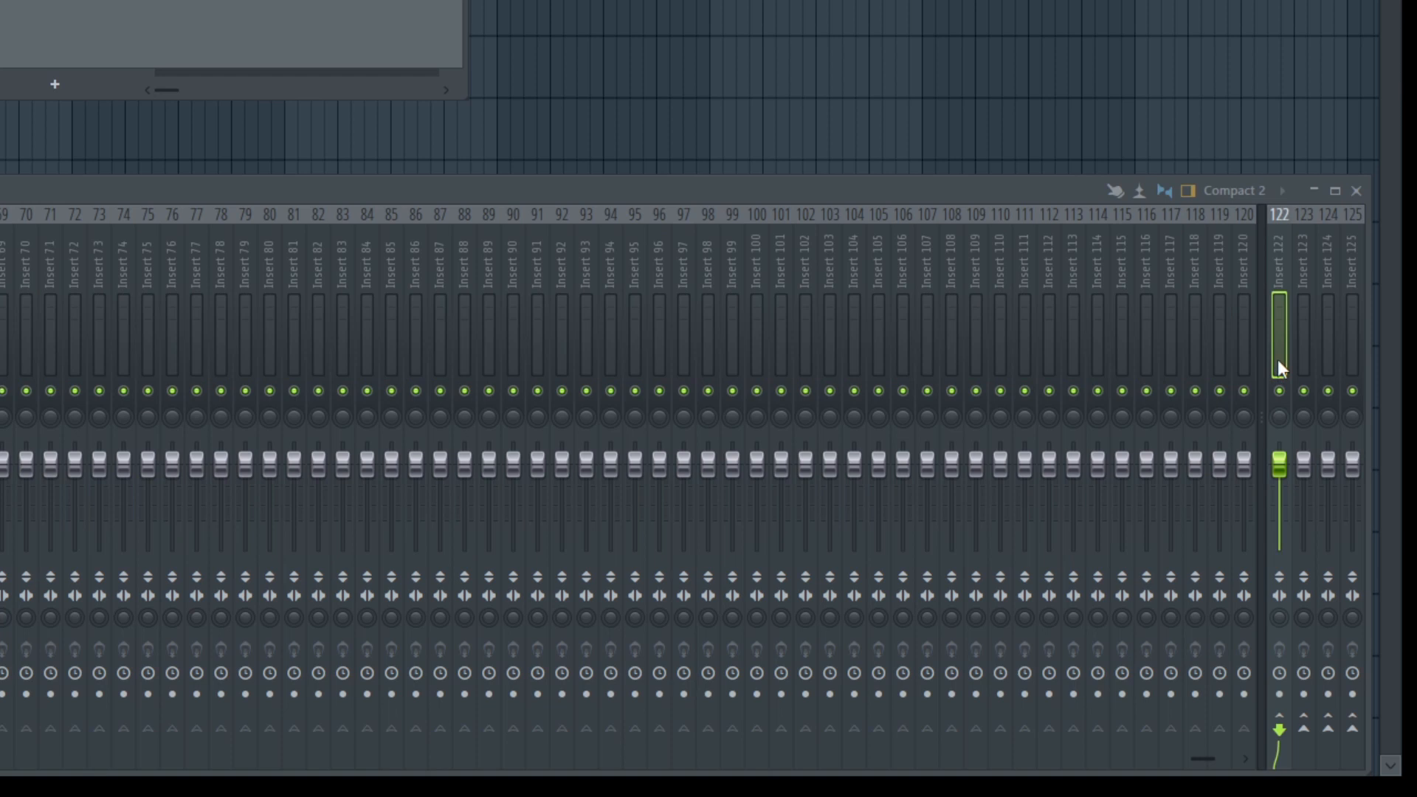
{"action": "key", "text": "F2"}
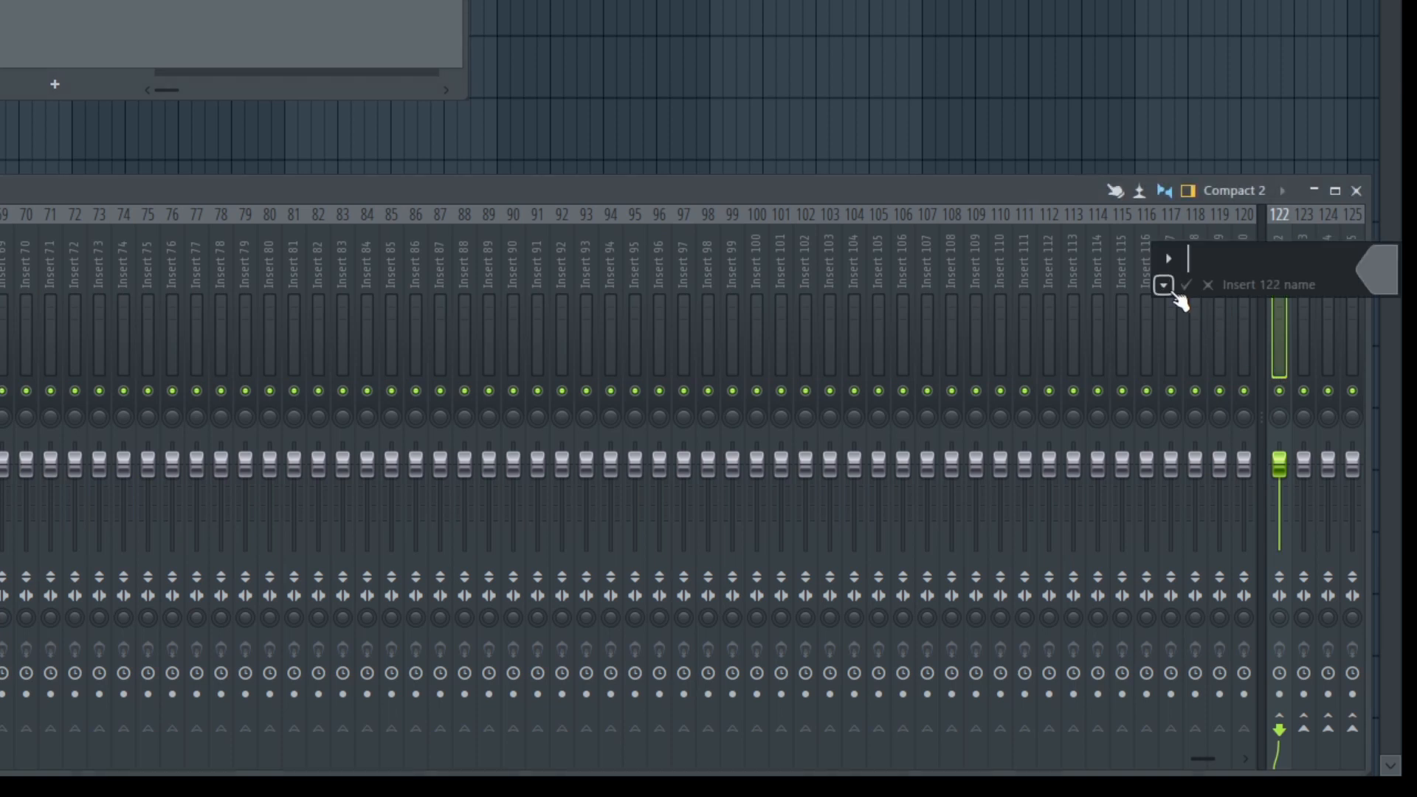
{"action": "left_click", "coordinate": [1166, 287]}
{"action": "left_click", "coordinate": [1336, 317]}
{"action": "left_click", "coordinate": [1307, 360]}
{"action": "key", "text": "F2"}
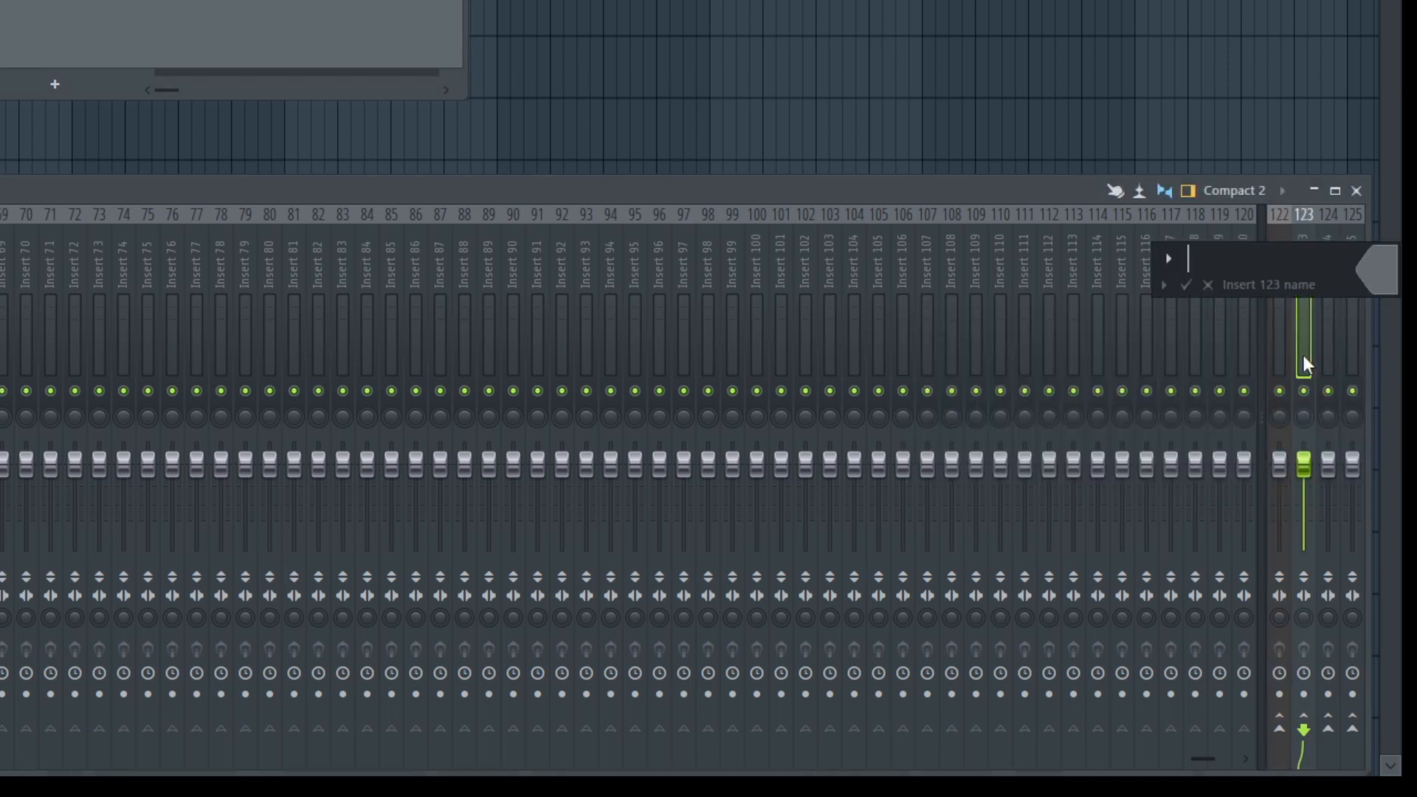
{"action": "left_click", "coordinate": [1166, 287]}
{"action": "left_click", "coordinate": [1362, 330]}
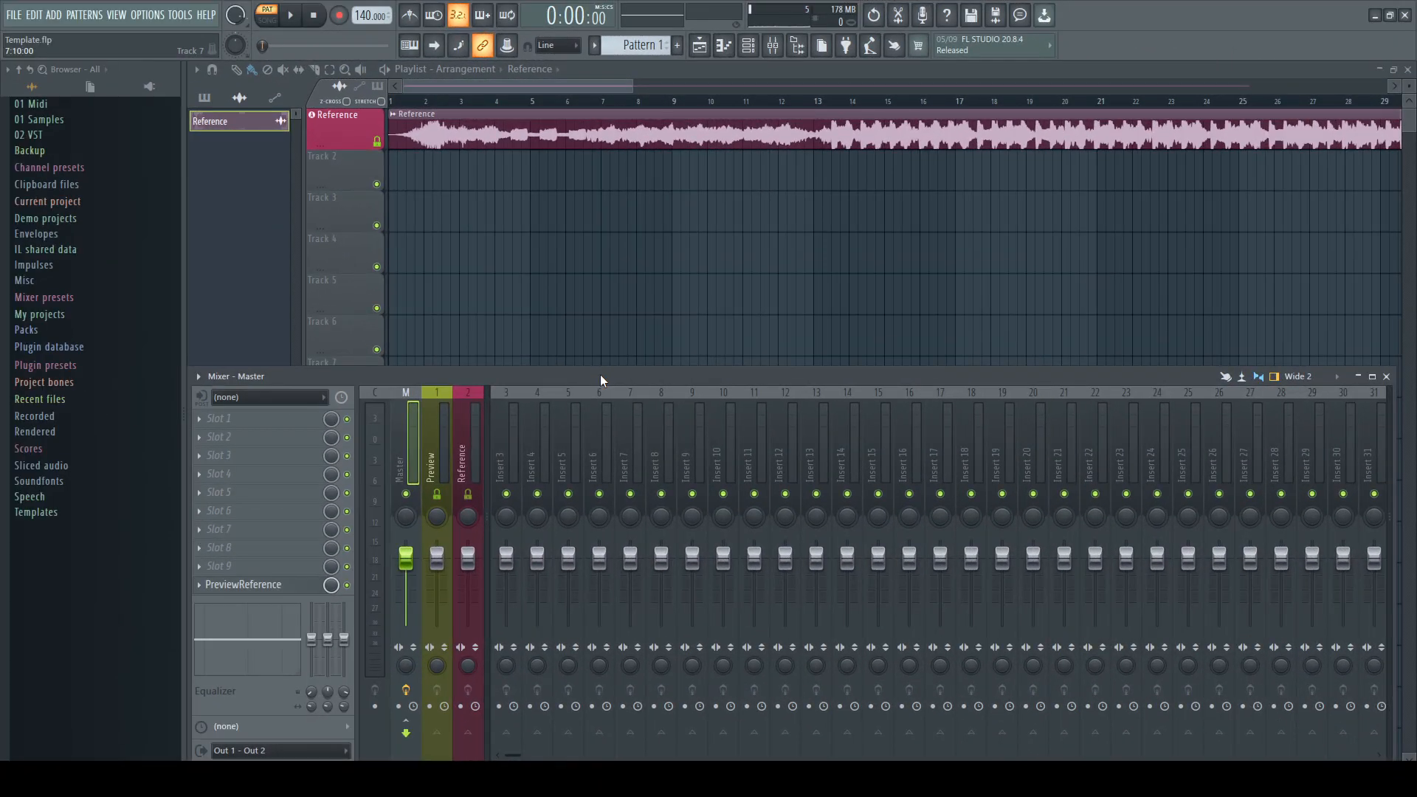
Open the PreviewReference Patcher on the master track and view its Surface page
{"action": "left_click", "coordinate": [275, 586]}
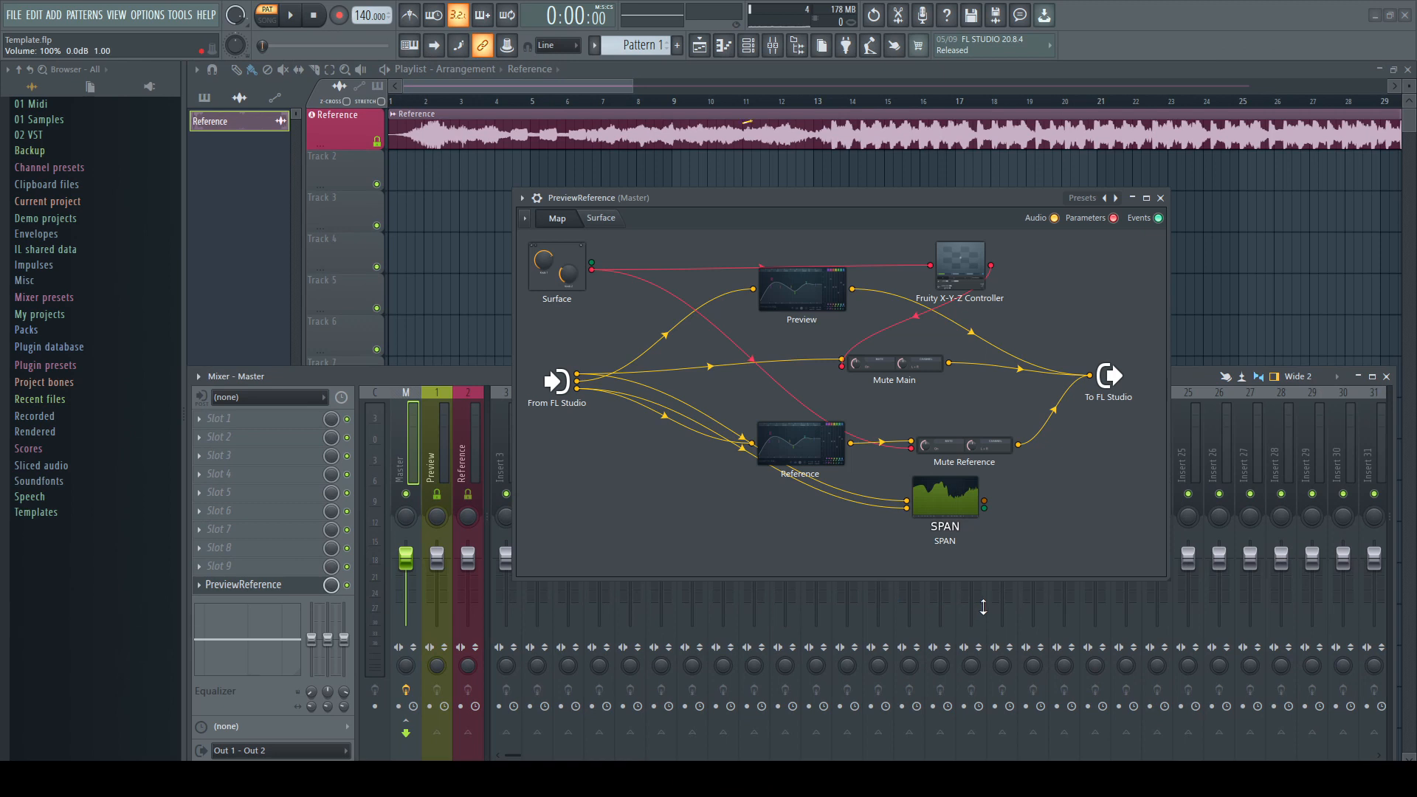
{"action": "left_click", "coordinate": [602, 219]}
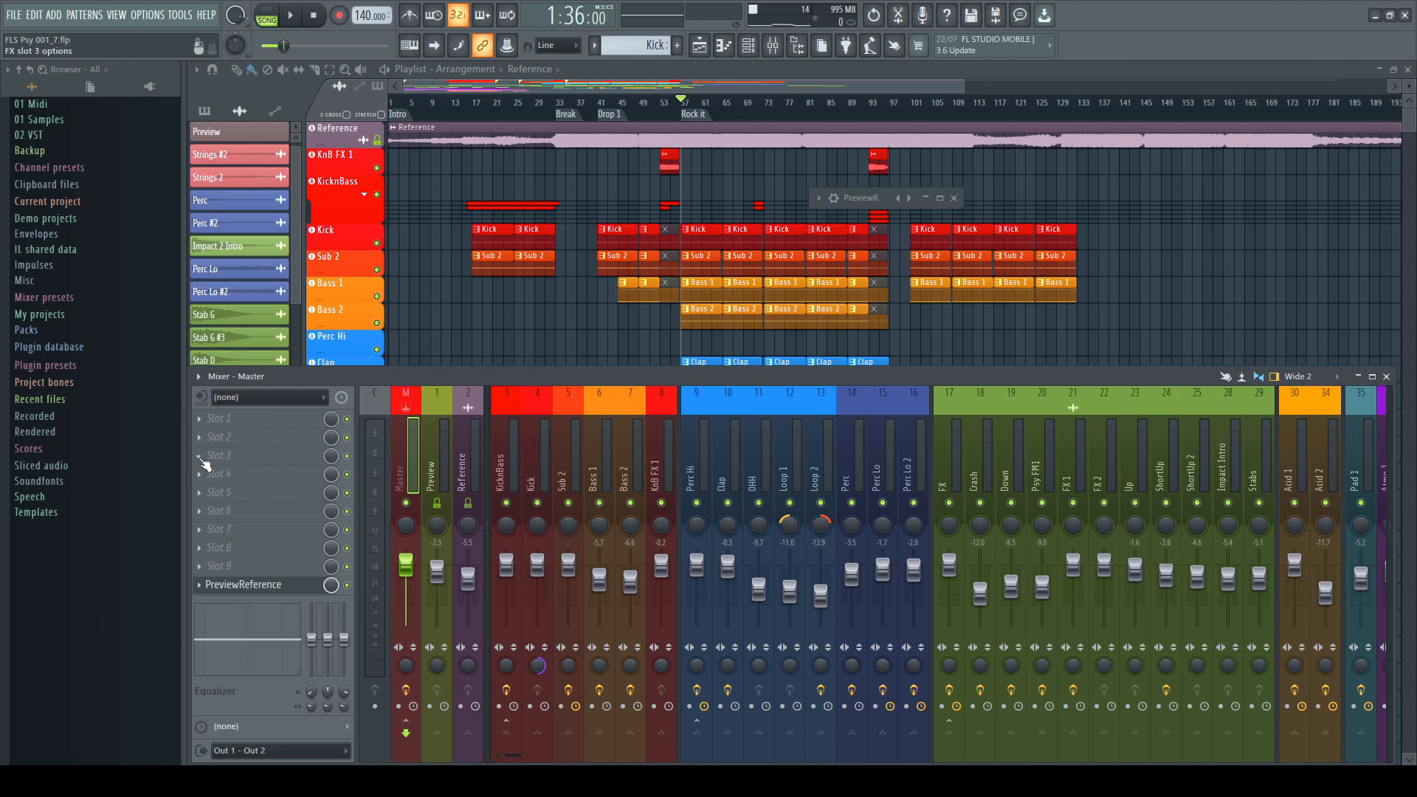
{"action": "left_click", "coordinate": [205, 464]}
{"action": "left_click", "coordinate": [432, 261]}
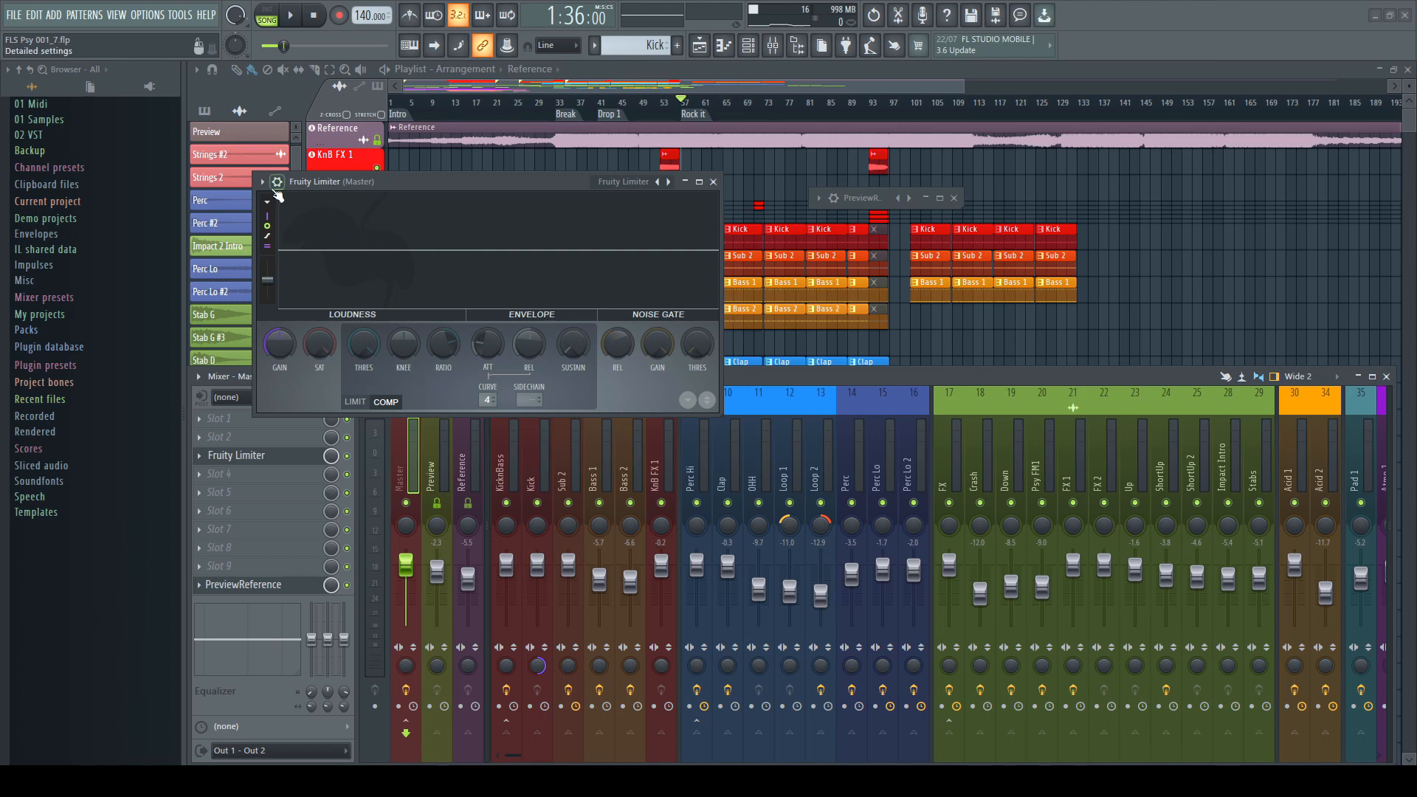
{"action": "left_click", "coordinate": [264, 183]}
{"action": "left_click", "coordinate": [285, 214]}
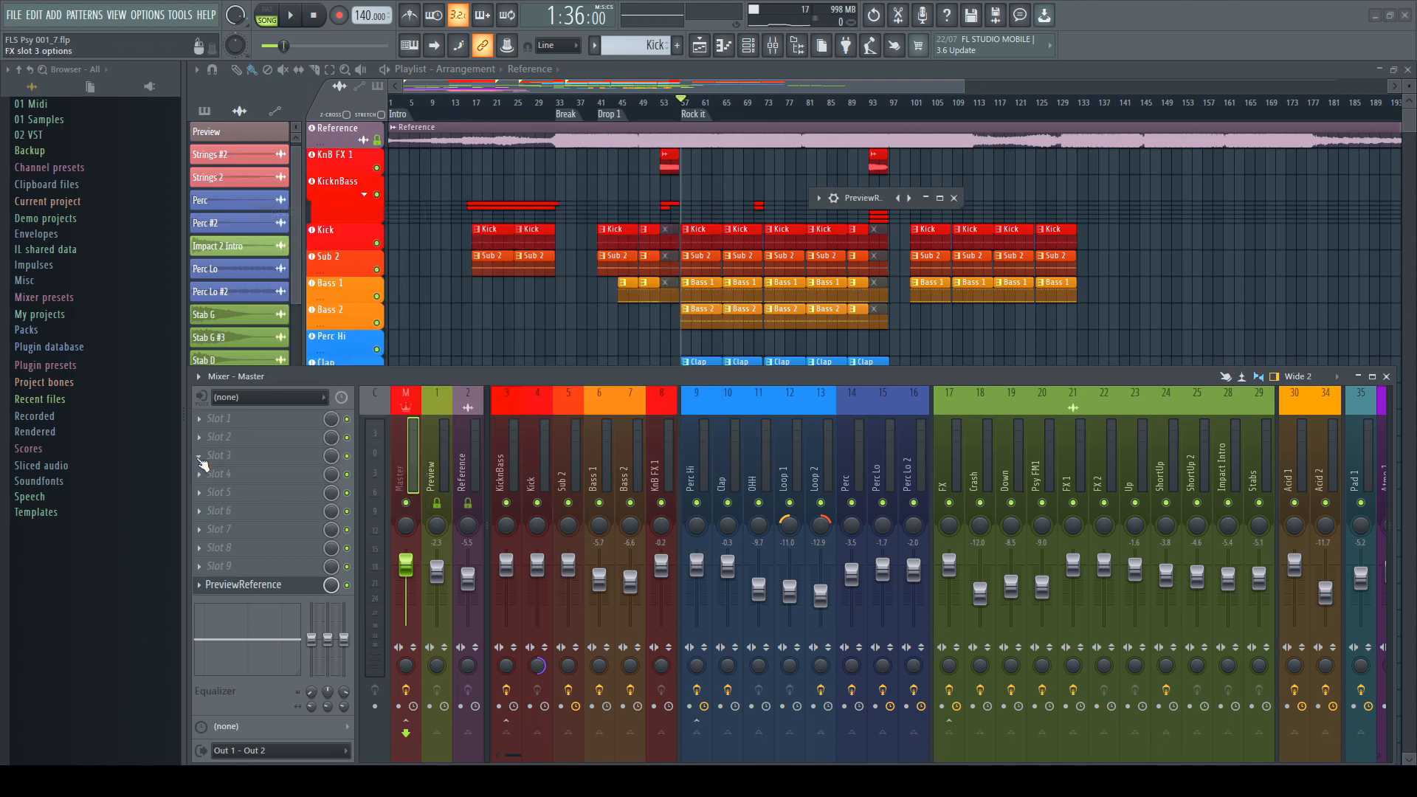
Insert Maximus into master effect slot 3 and close its window
{"action": "left_click", "coordinate": [200, 458]}
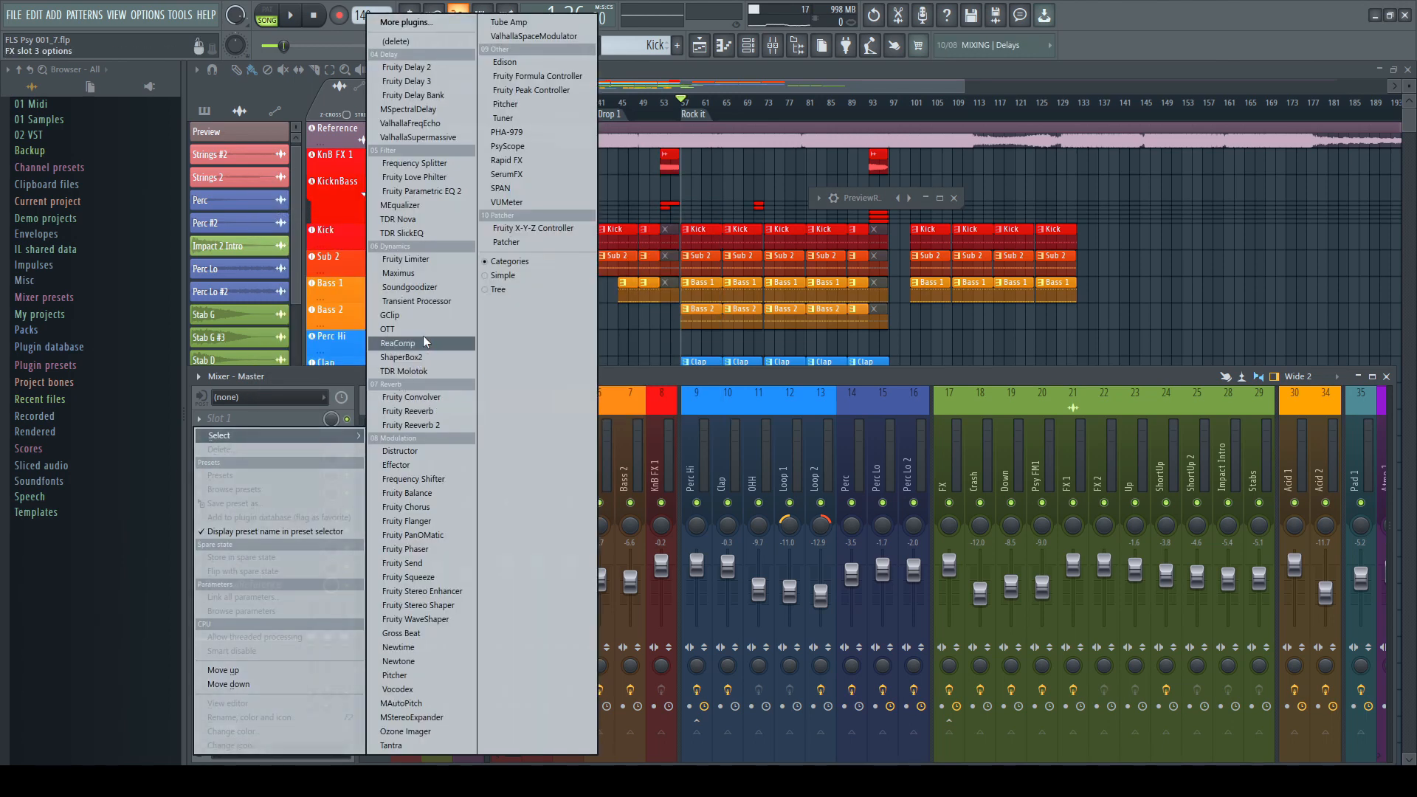
{"action": "left_click", "coordinate": [427, 275]}
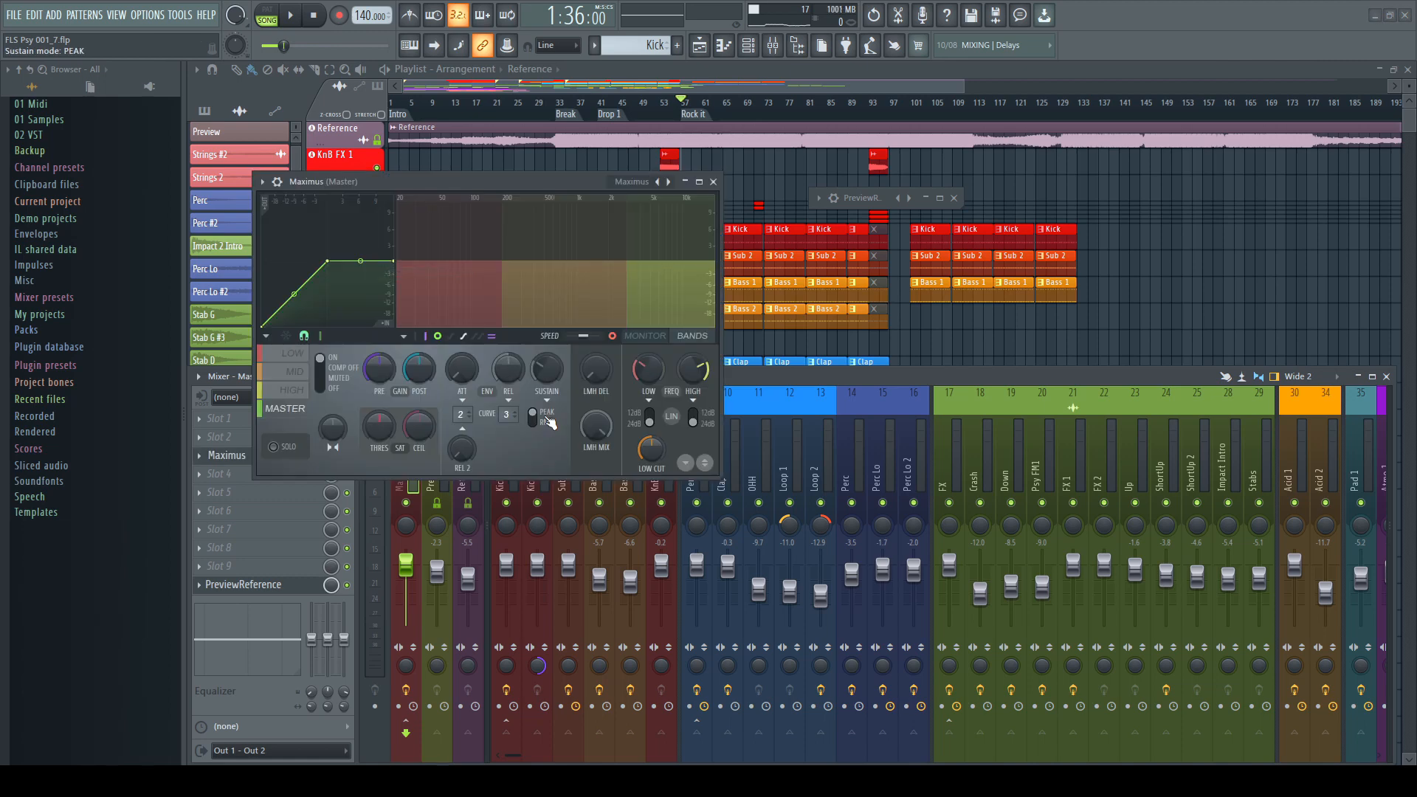
{"action": "left_click", "coordinate": [713, 181]}
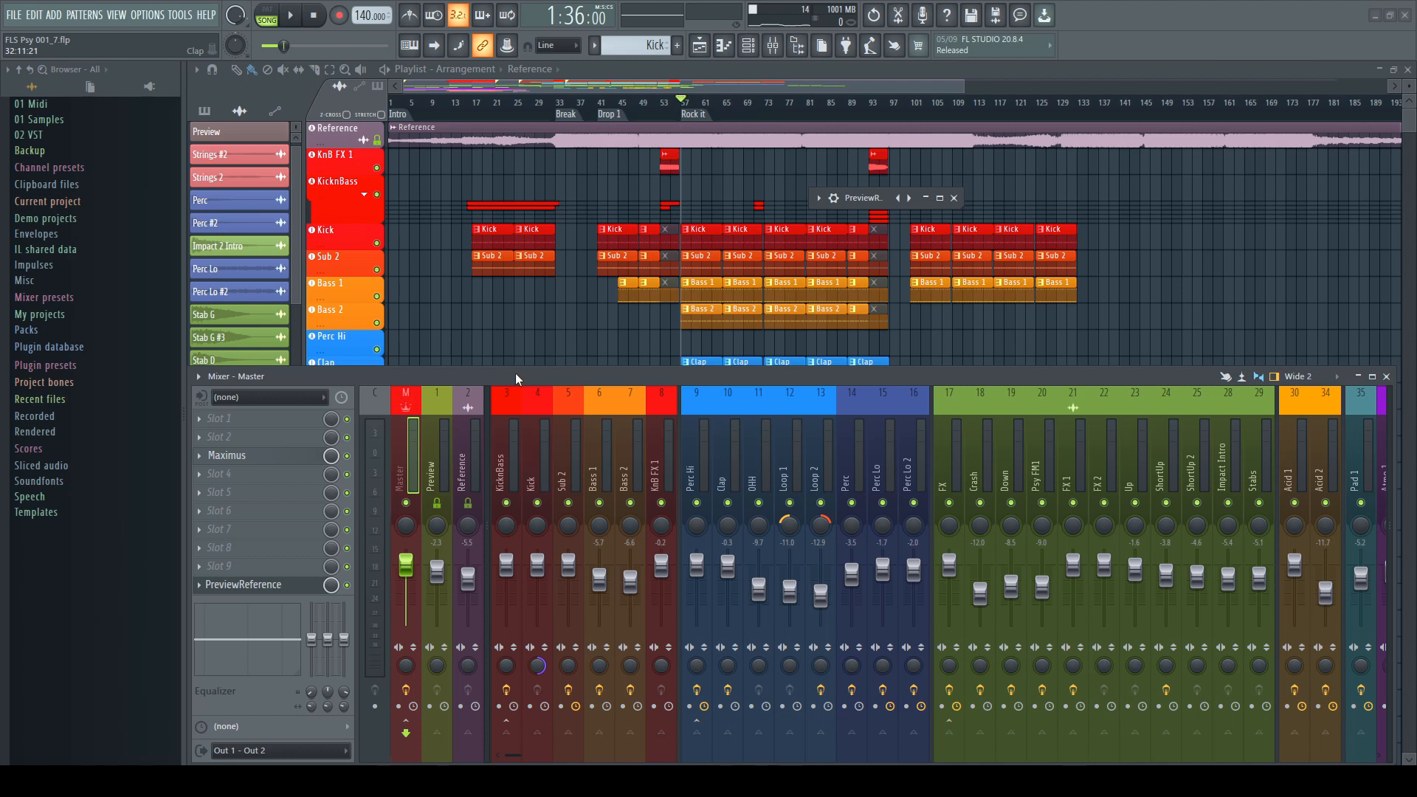
Add SPAN to master effect slot 4
{"action": "left_click", "coordinate": [206, 476]}
{"action": "mouse_move", "coordinate": [262, 440]}
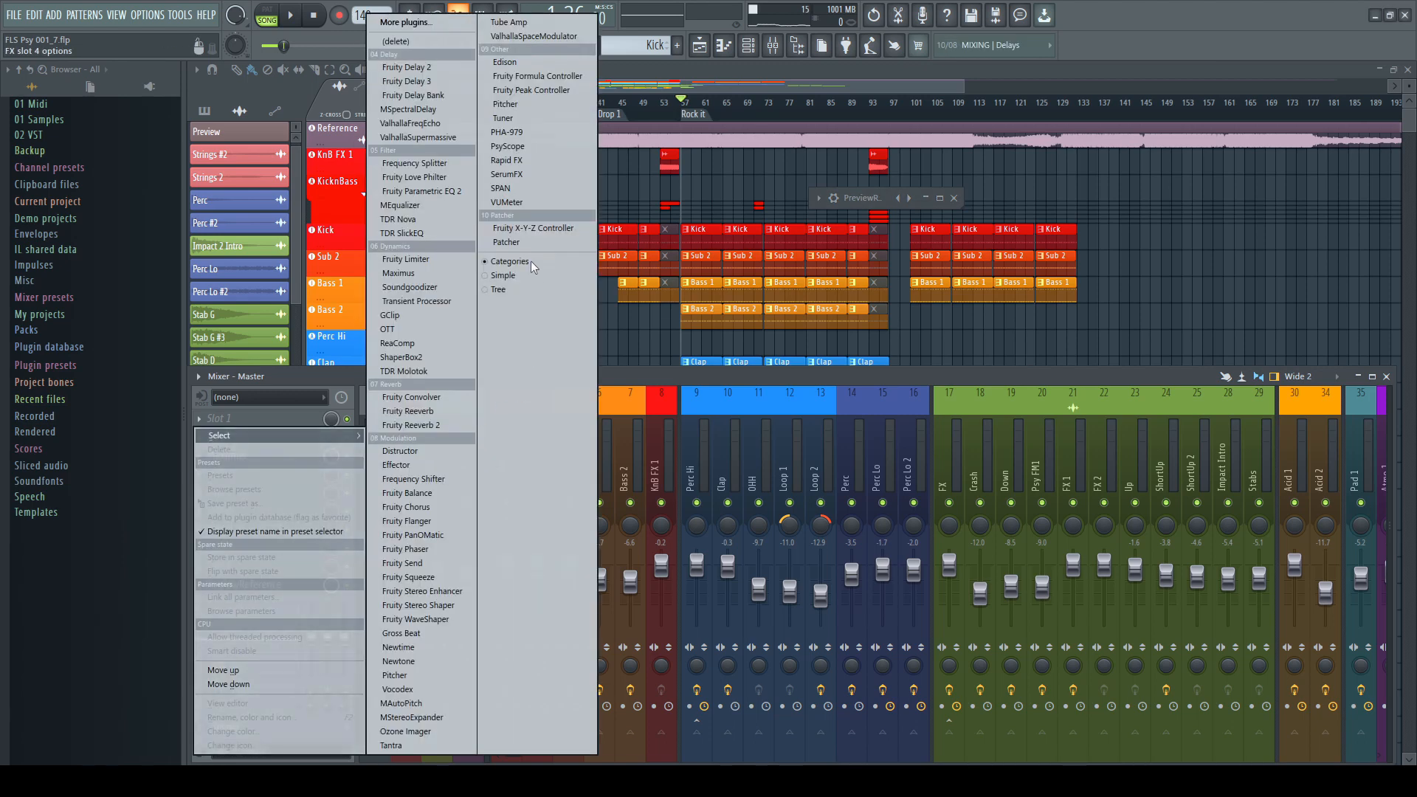
{"action": "left_click", "coordinate": [524, 188]}
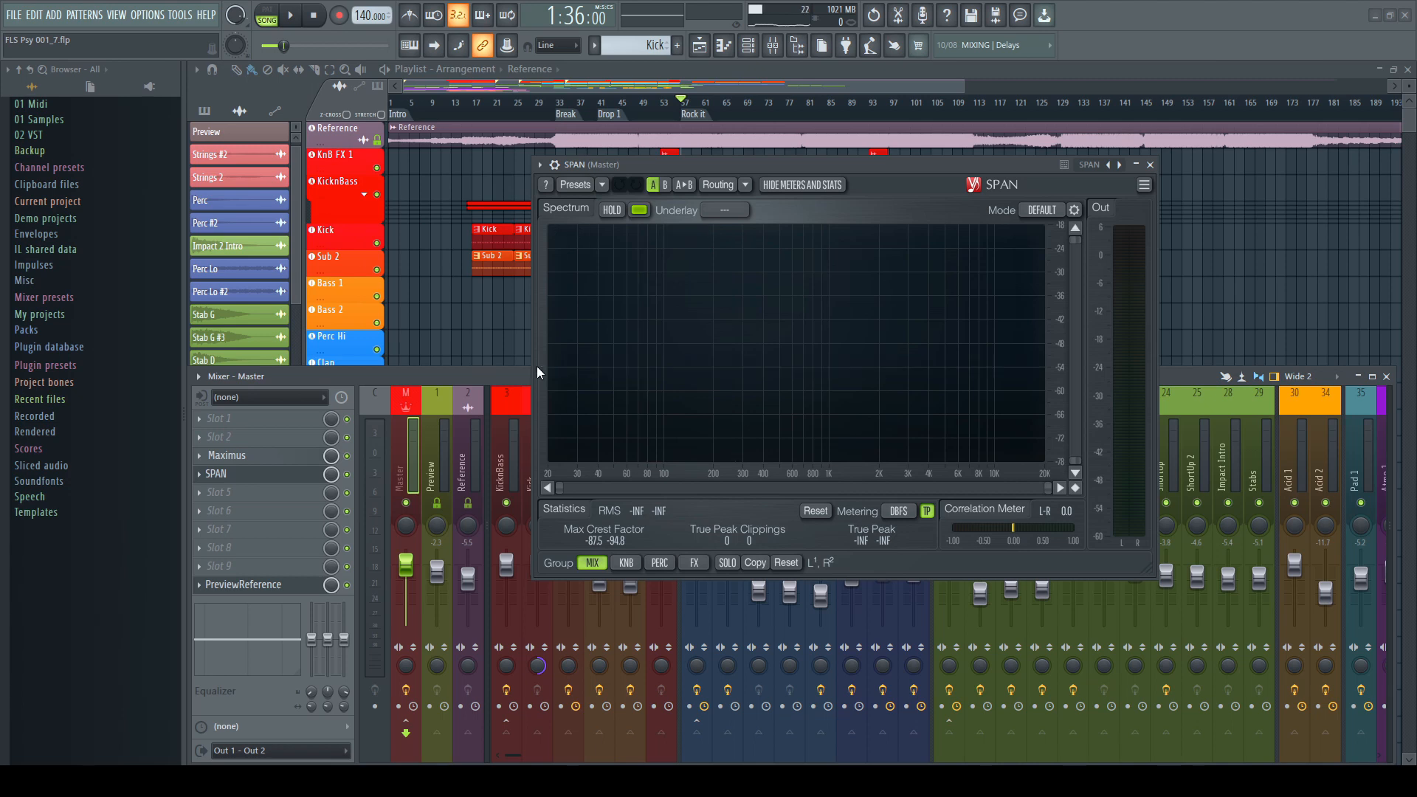
Start playback and insert Fruity Parametric EQ 2 into slot 2 of the current track, enlarging its window
{"action": "key", "text": "space"}
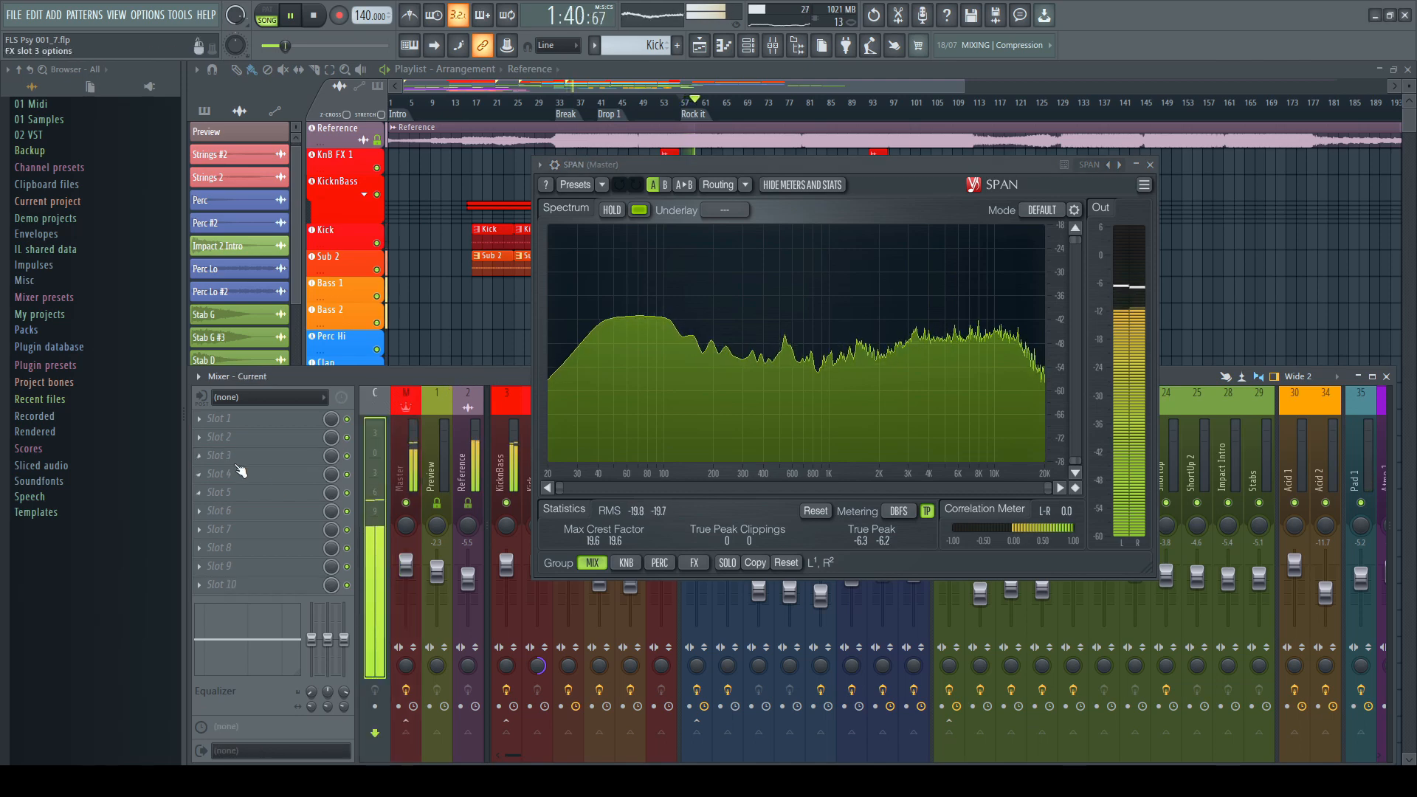
{"action": "left_click", "coordinate": [199, 443]}
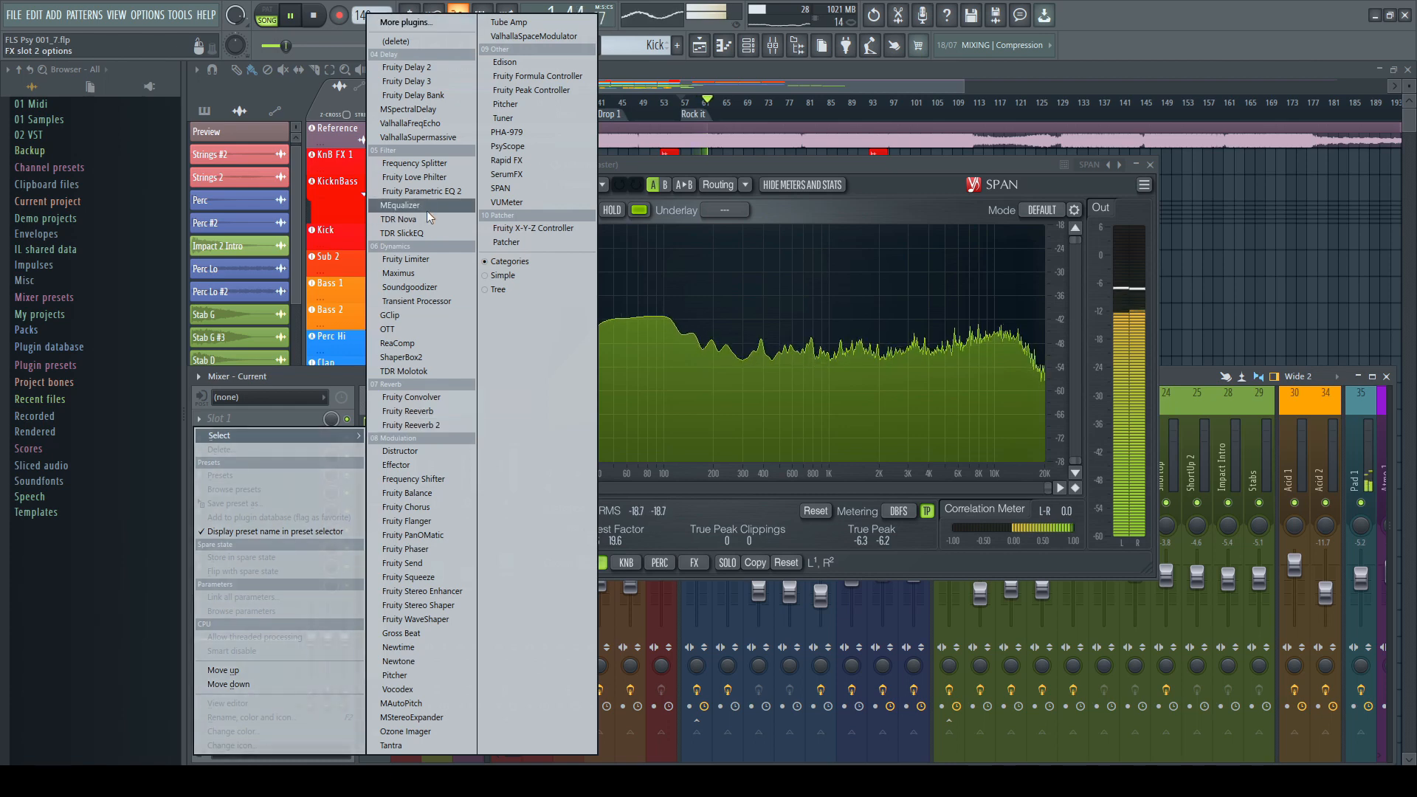
{"action": "left_click", "coordinate": [421, 192]}
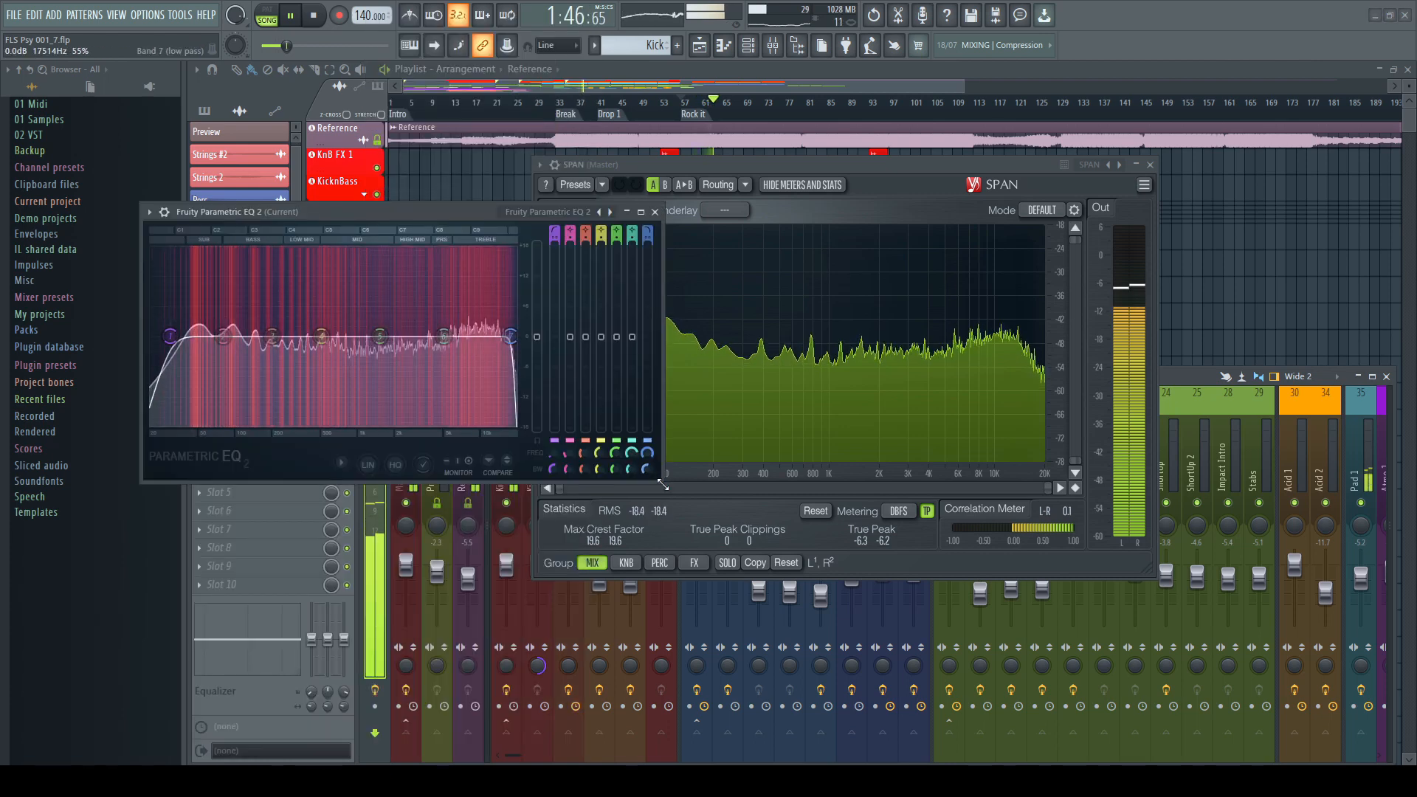
{"action": "left_click_drag", "start_coordinate": [653, 479], "coordinate": [870, 642]}
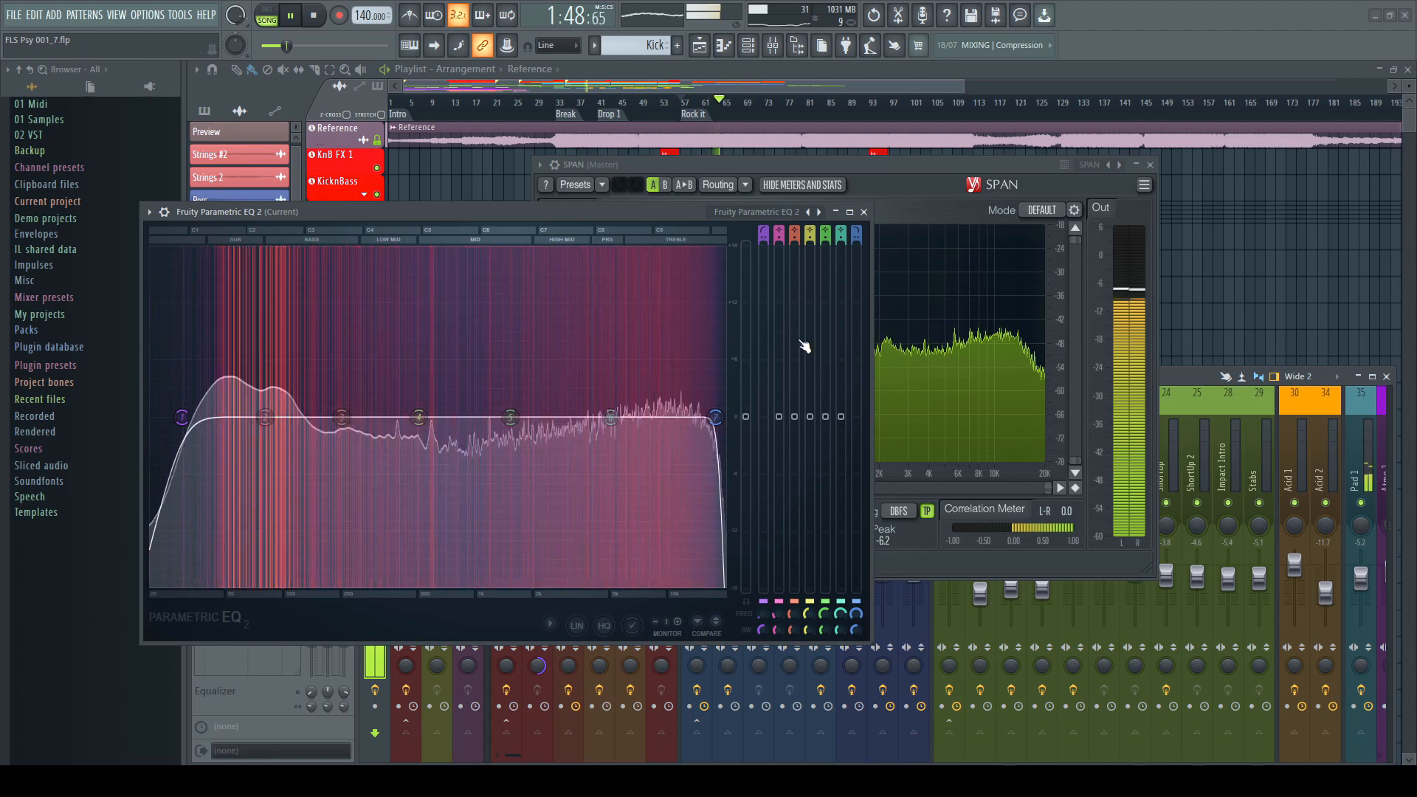
Load the Default preset in Fruity Parametric EQ 2, then close the EQ and SPAN windows
{"action": "left_click", "coordinate": [765, 213]}
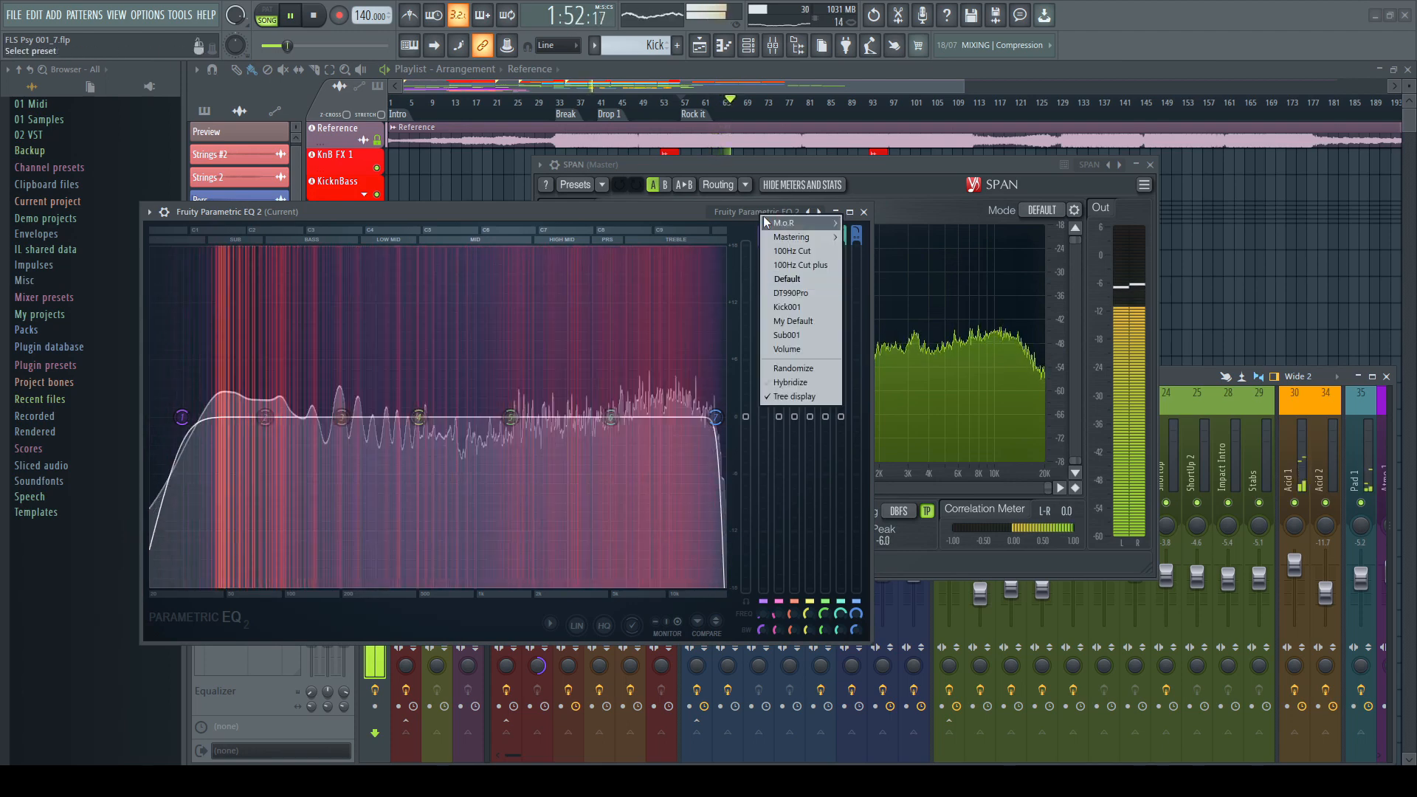
{"action": "left_click", "coordinate": [804, 279]}
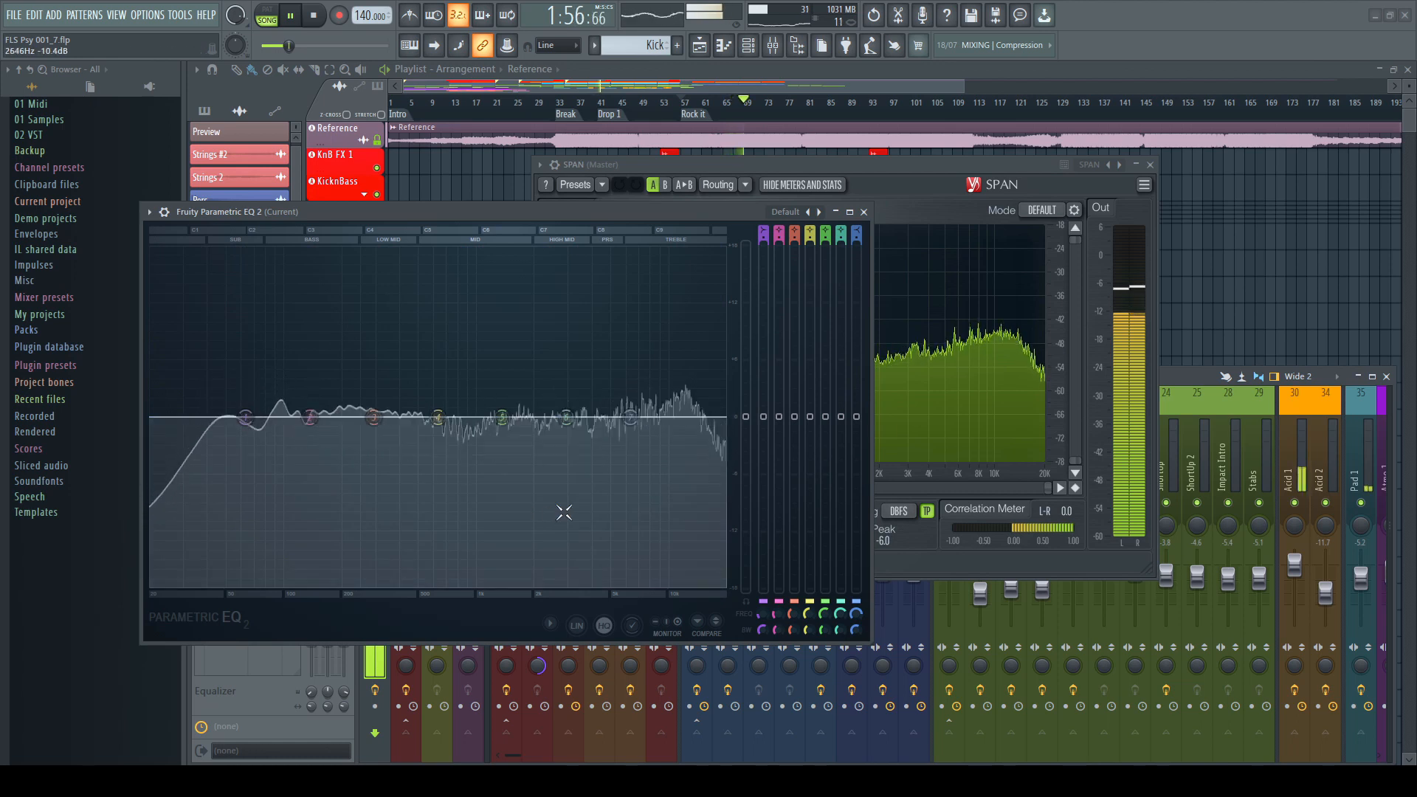
{"action": "left_click", "coordinate": [864, 212]}
{"action": "left_click", "coordinate": [1150, 164]}
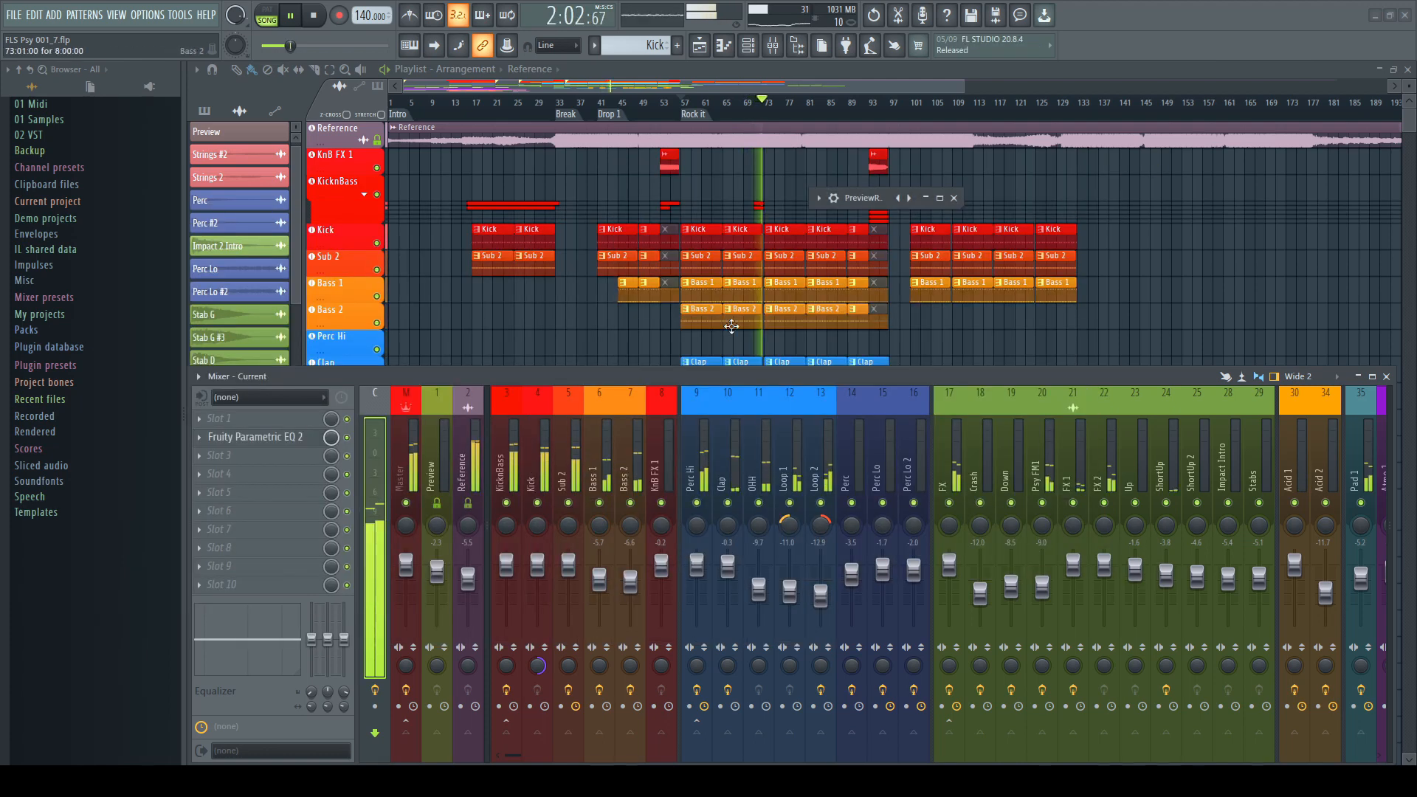
Insert Edison into slot 3 of the current mixer track, reposition its window and start recording on input
{"action": "left_click", "coordinate": [203, 461]}
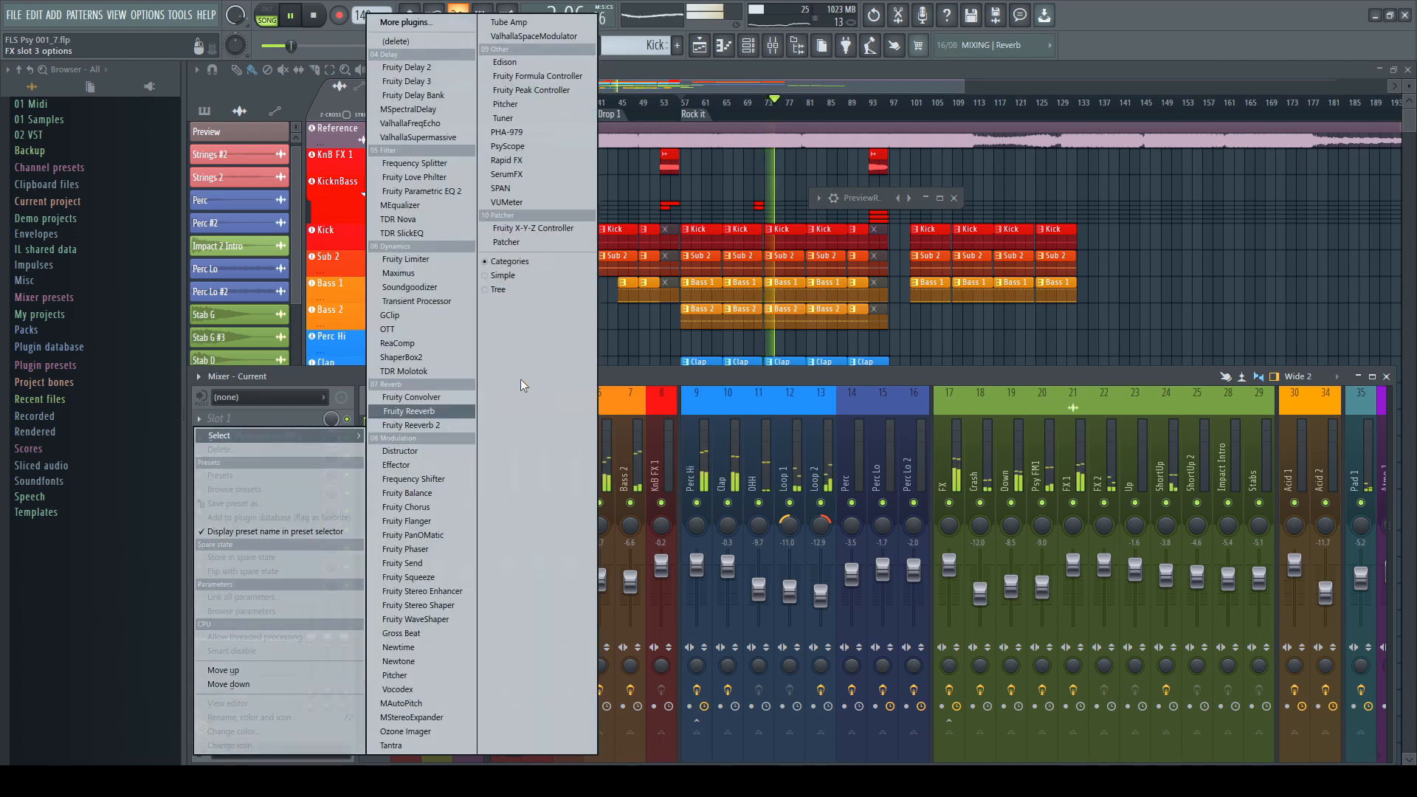
{"action": "left_click", "coordinate": [527, 64]}
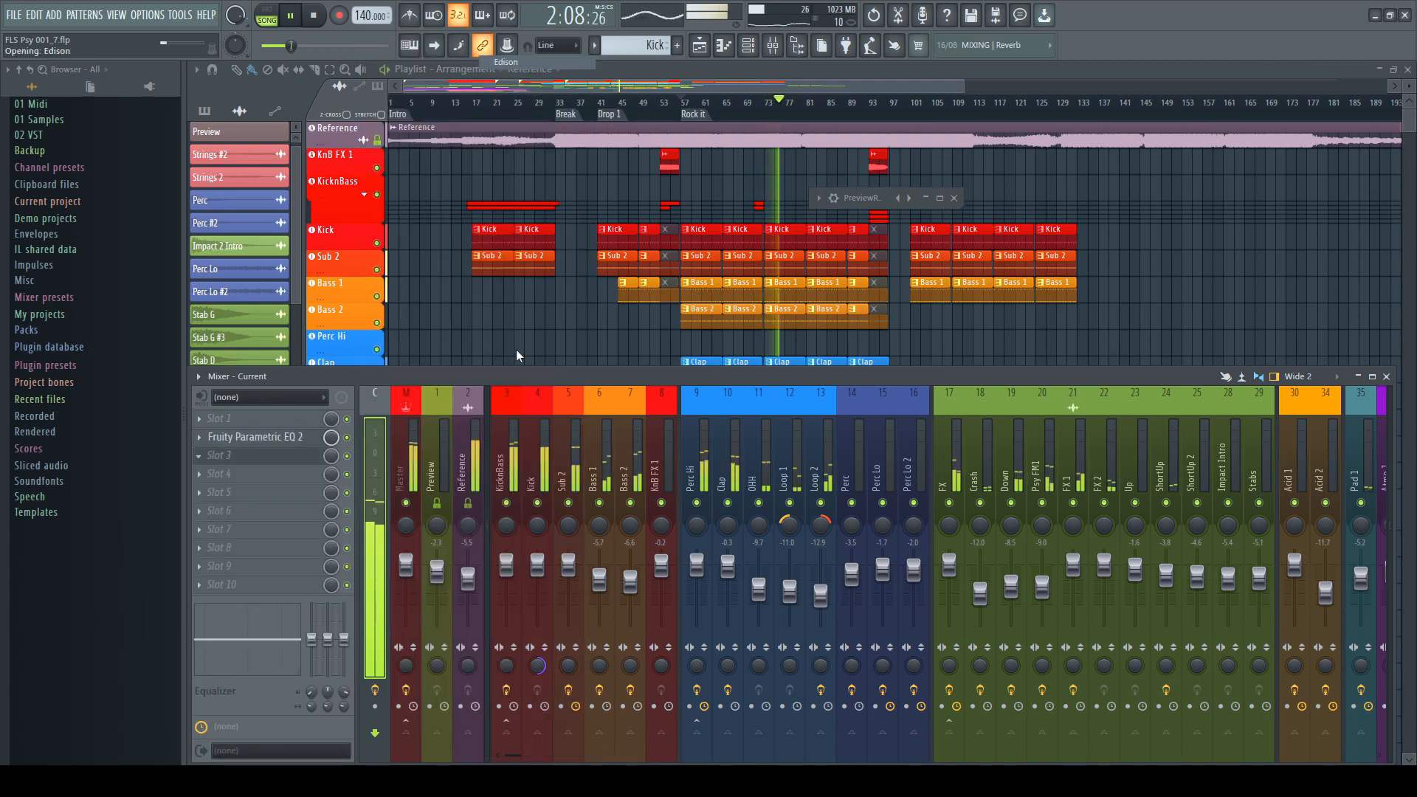
{"action": "left_click_drag", "start_coordinate": [300, 83], "coordinate": [999, 313]}
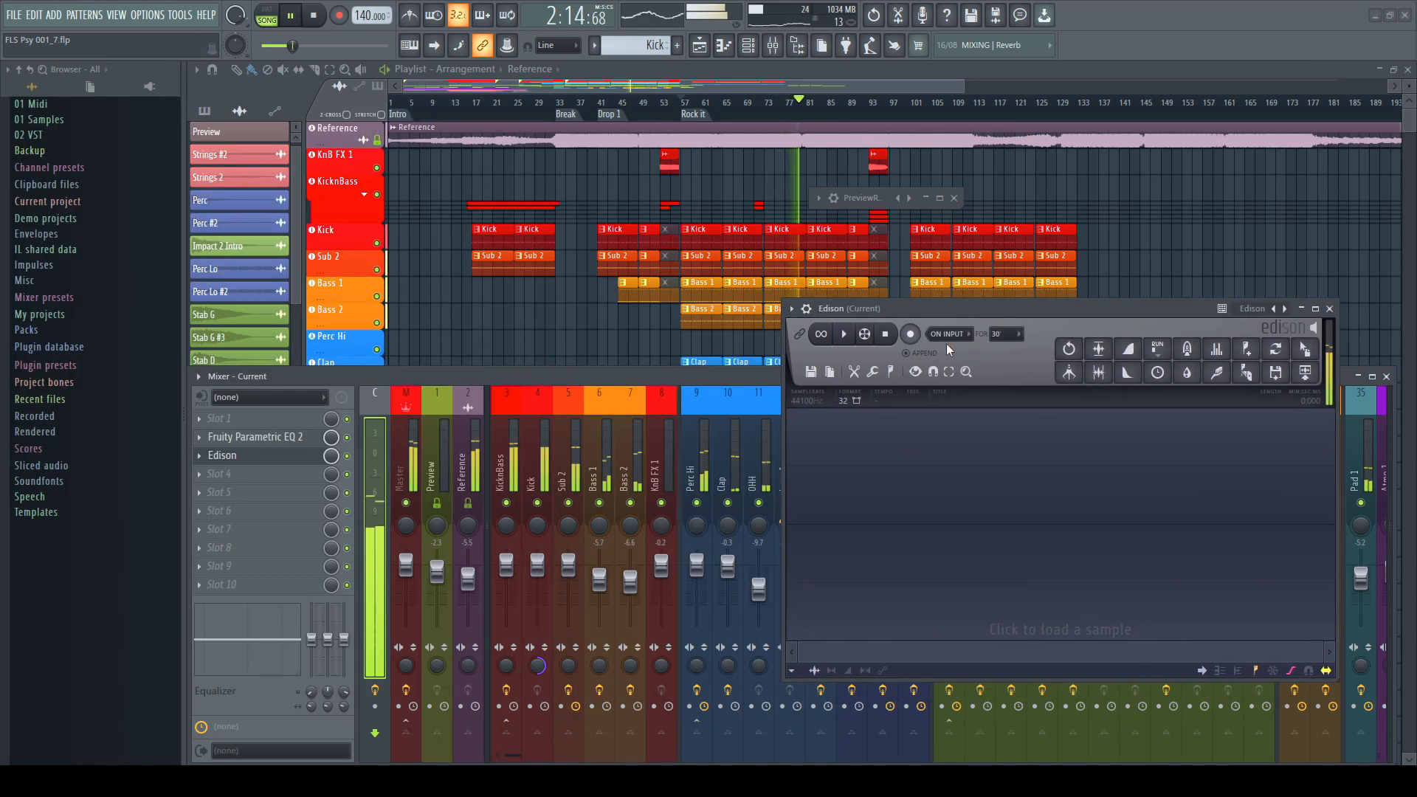
{"action": "left_click", "coordinate": [910, 334]}
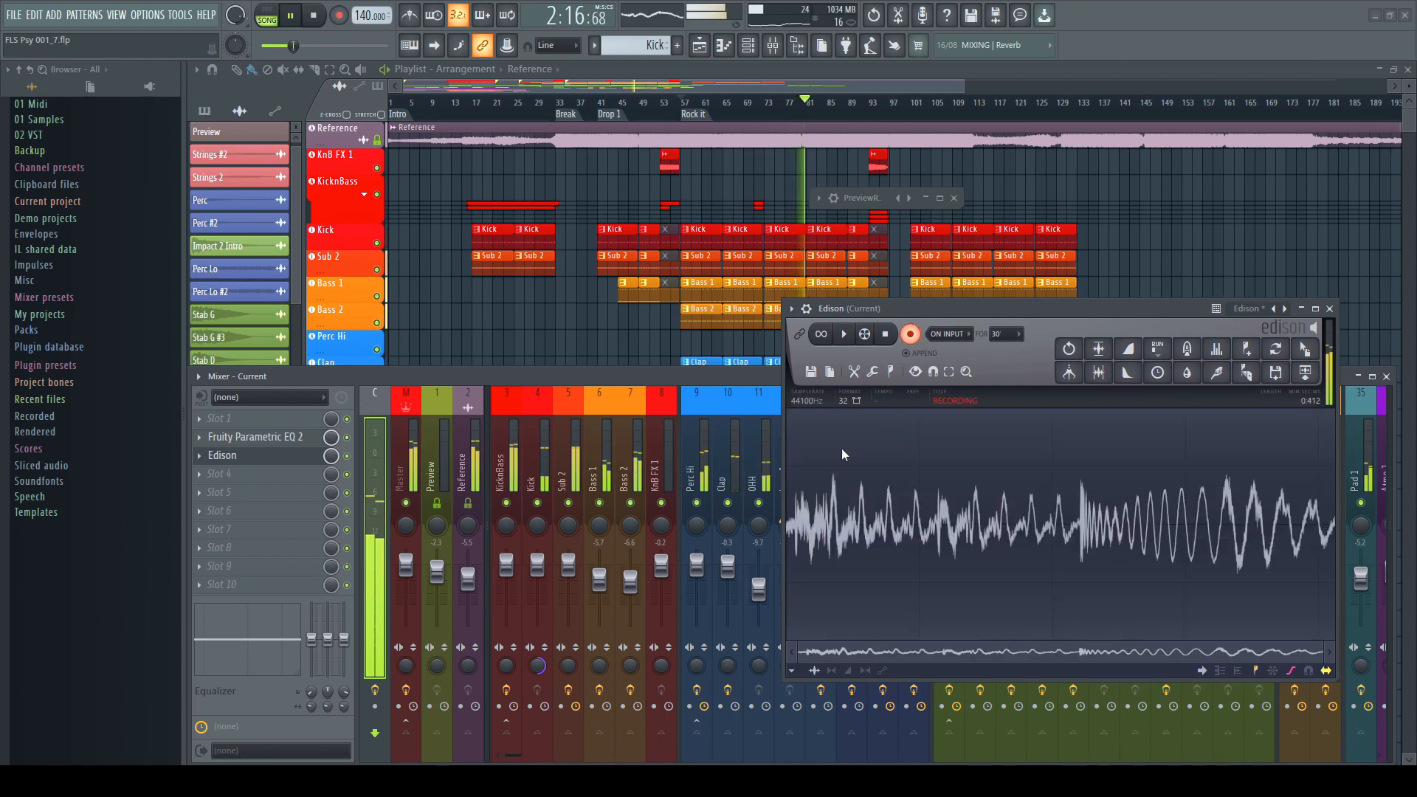
Select the Master, Kick, Bass 1 and Bass 2 mixer tracks in turn to inspect their effect chains
{"action": "left_click", "coordinate": [405, 456]}
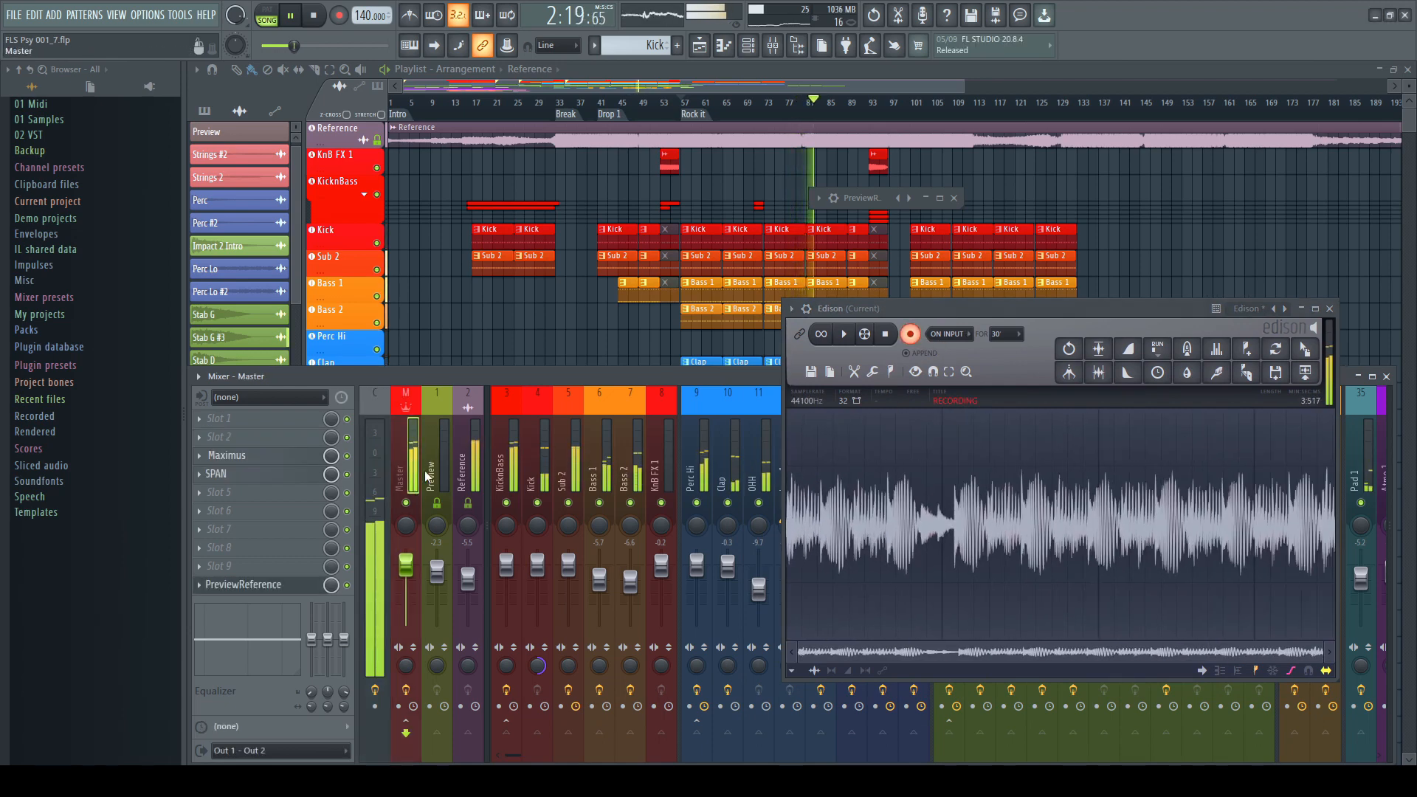
{"action": "left_click", "coordinate": [547, 487]}
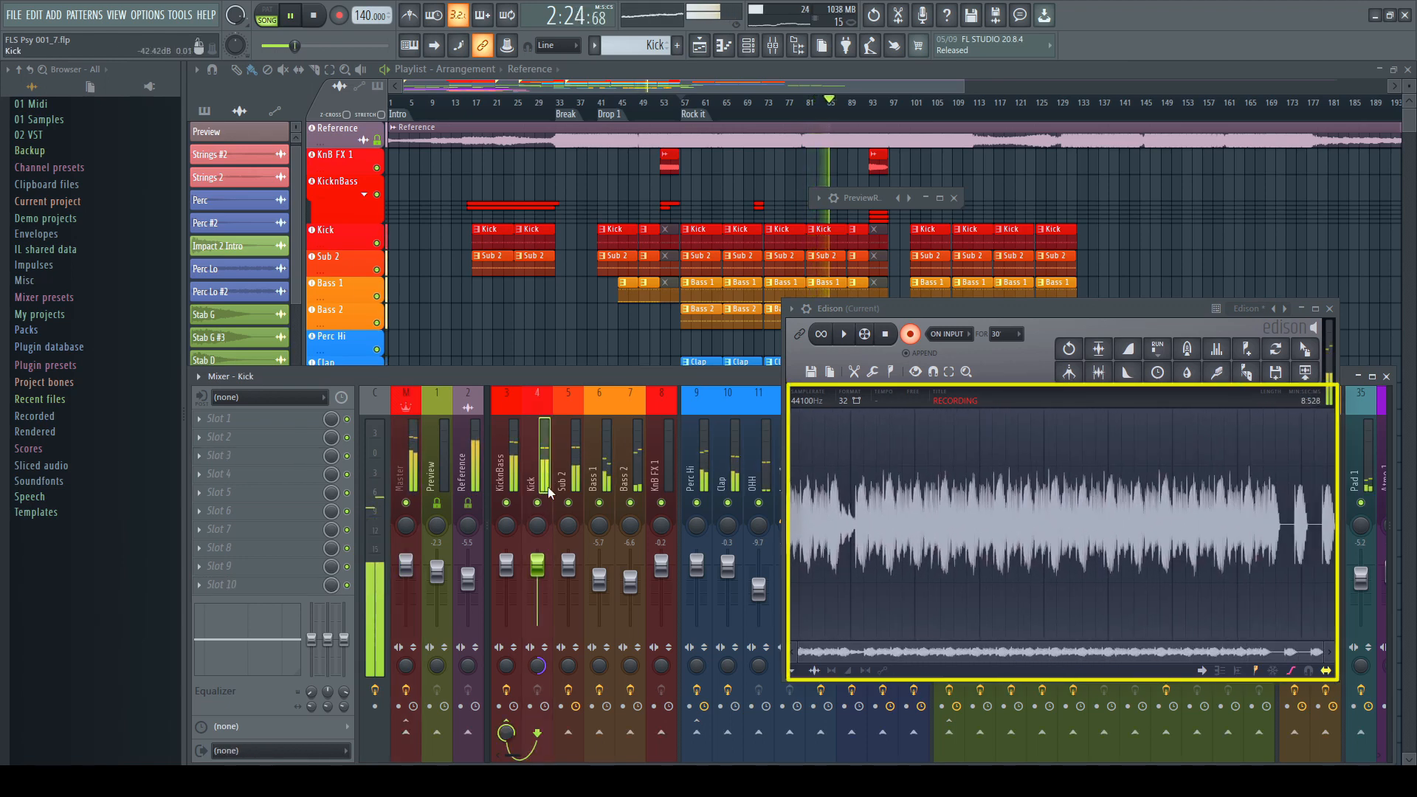
{"action": "left_click", "coordinate": [602, 472]}
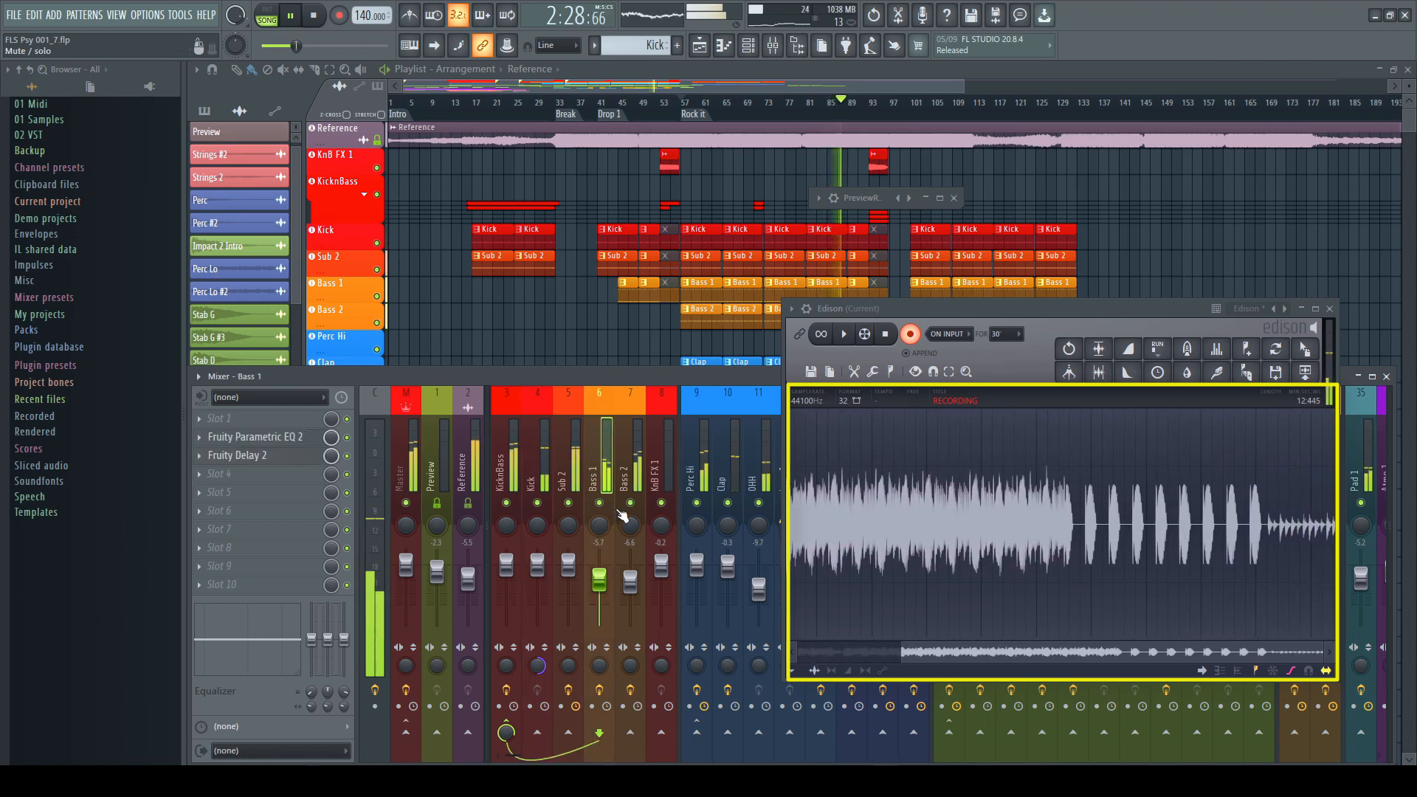
{"action": "left_click", "coordinate": [639, 473]}
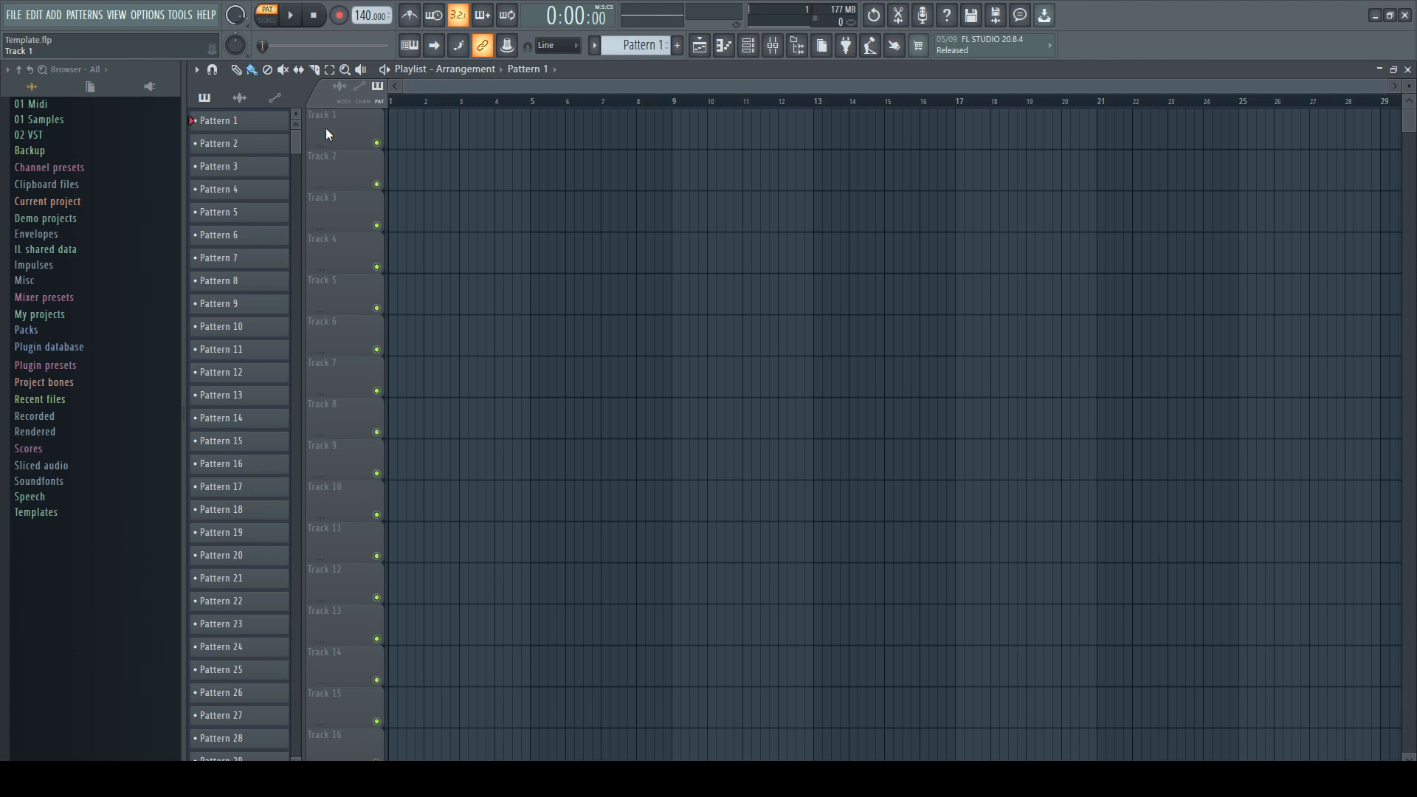
Set playlist Track 1 to an audio track linked to mixer Insert 1
{"action": "right_click", "coordinate": [327, 130]}
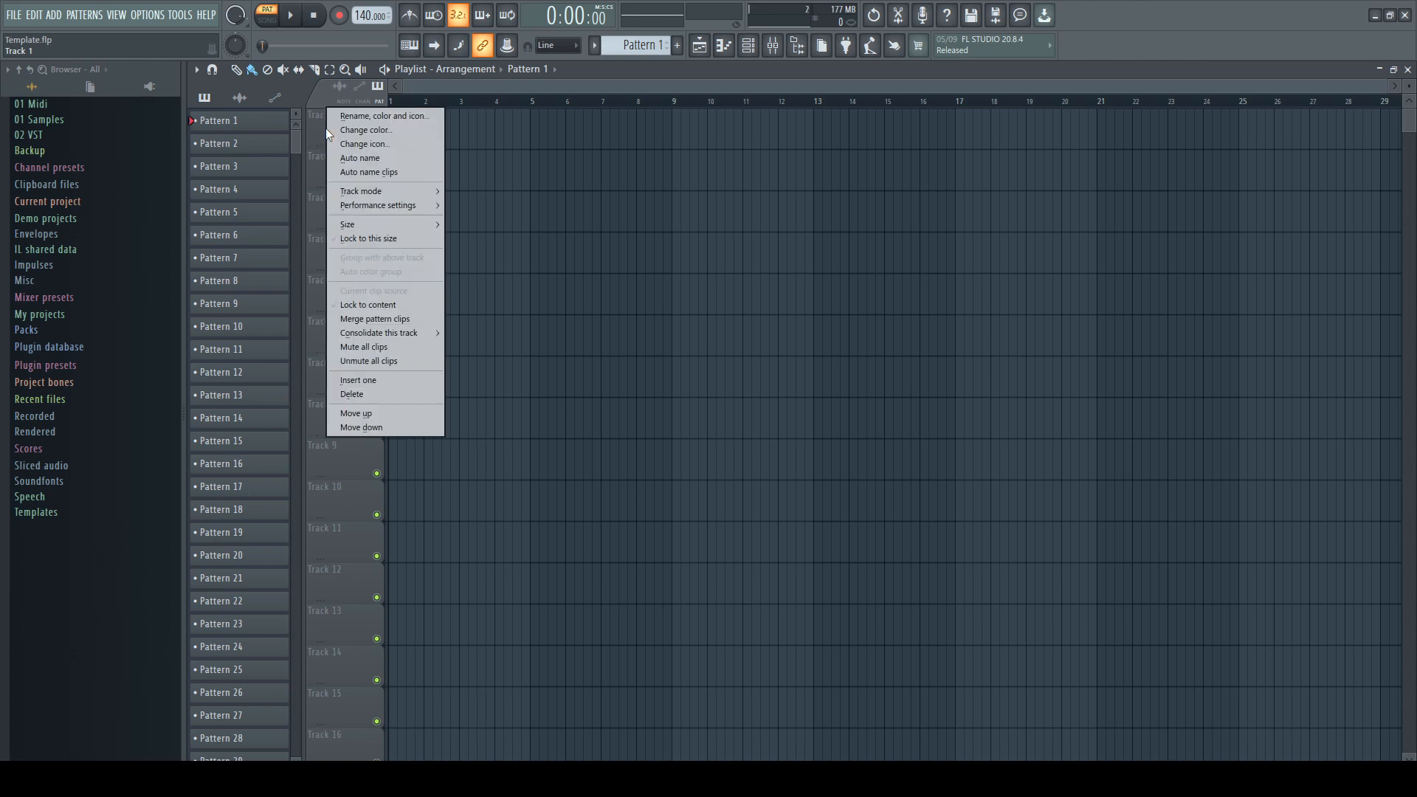
{"action": "mouse_move", "coordinate": [409, 191]}
{"action": "mouse_move", "coordinate": [500, 205]}
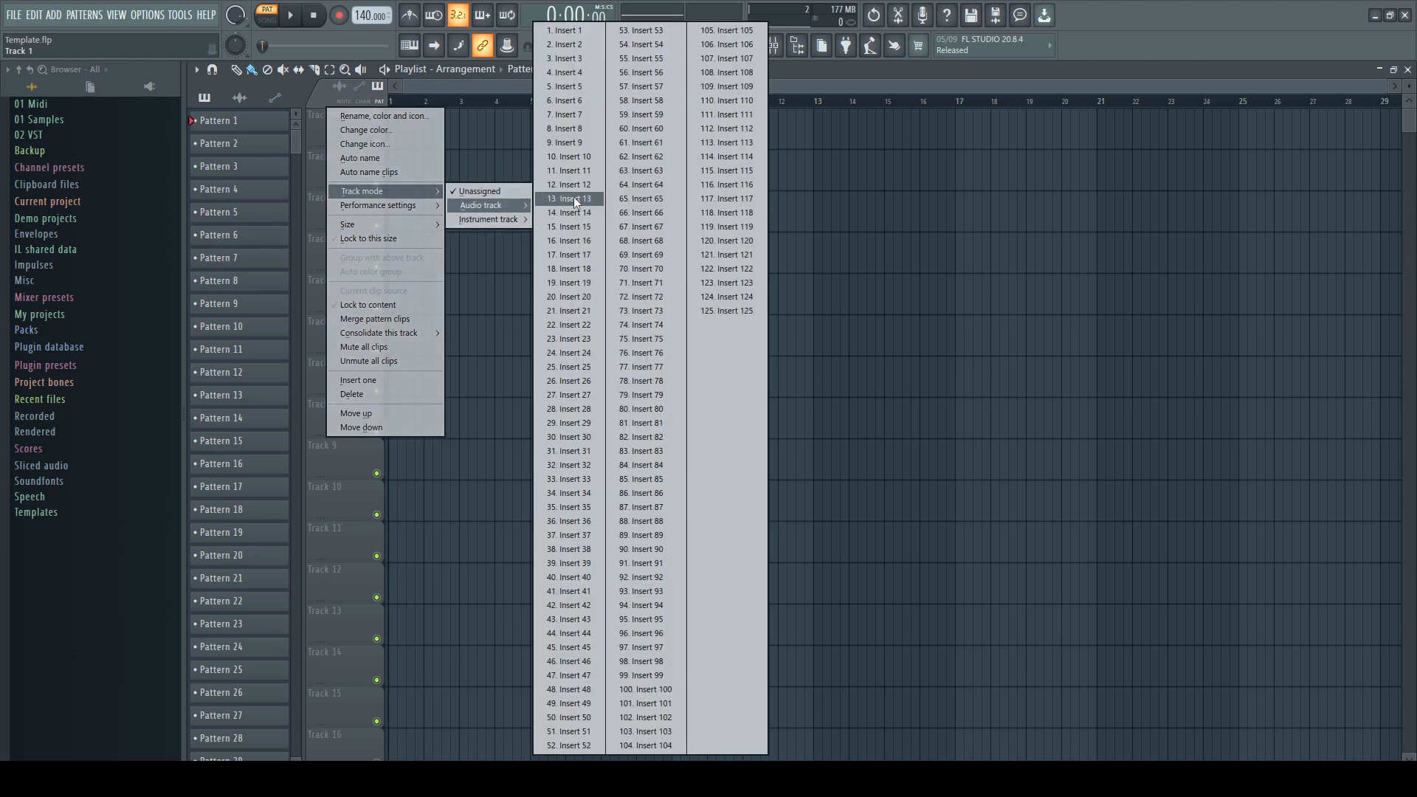
{"action": "left_click", "coordinate": [592, 31]}
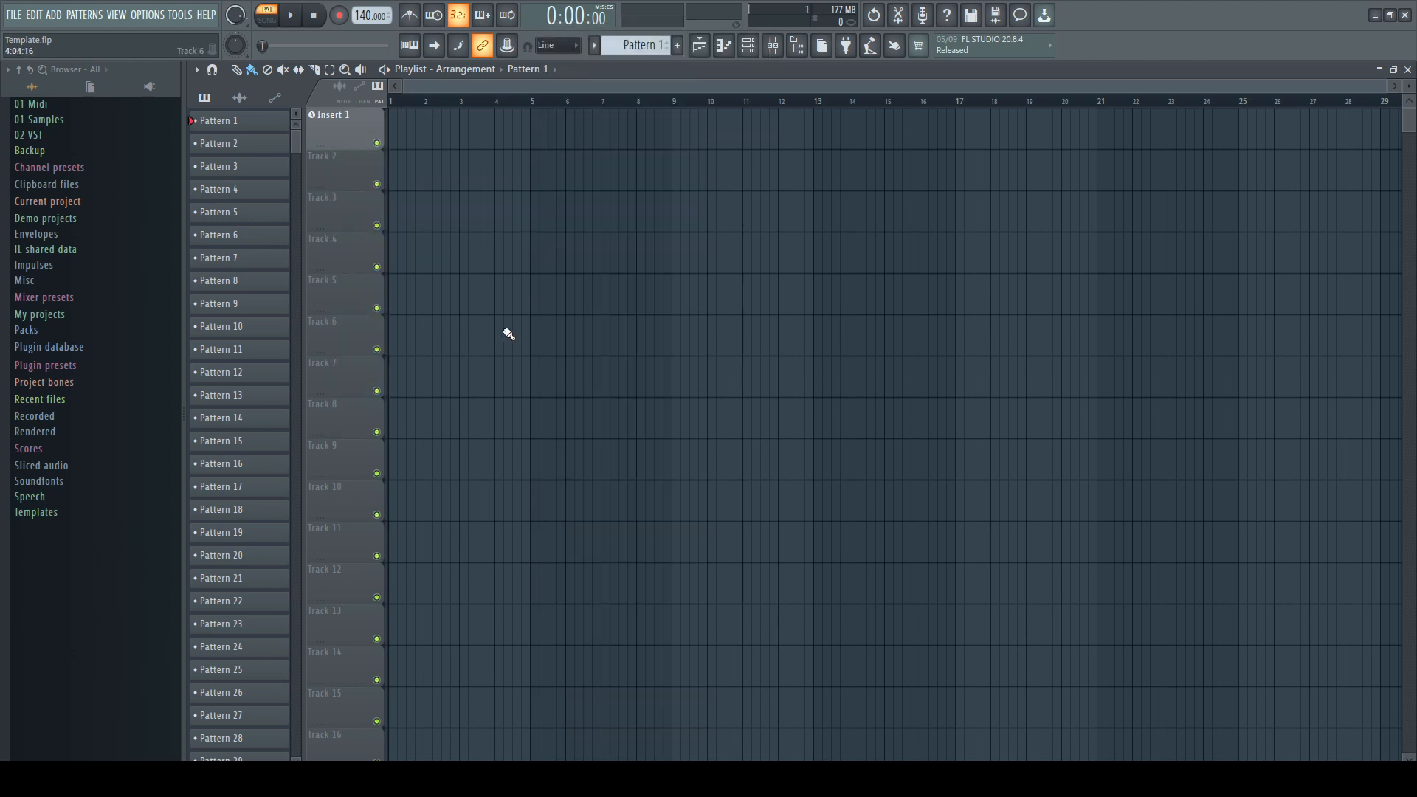
Open the mixer and set Insert 1's audio input to In 1
{"action": "key", "text": "F9"}
{"action": "left_click", "coordinate": [285, 399]}
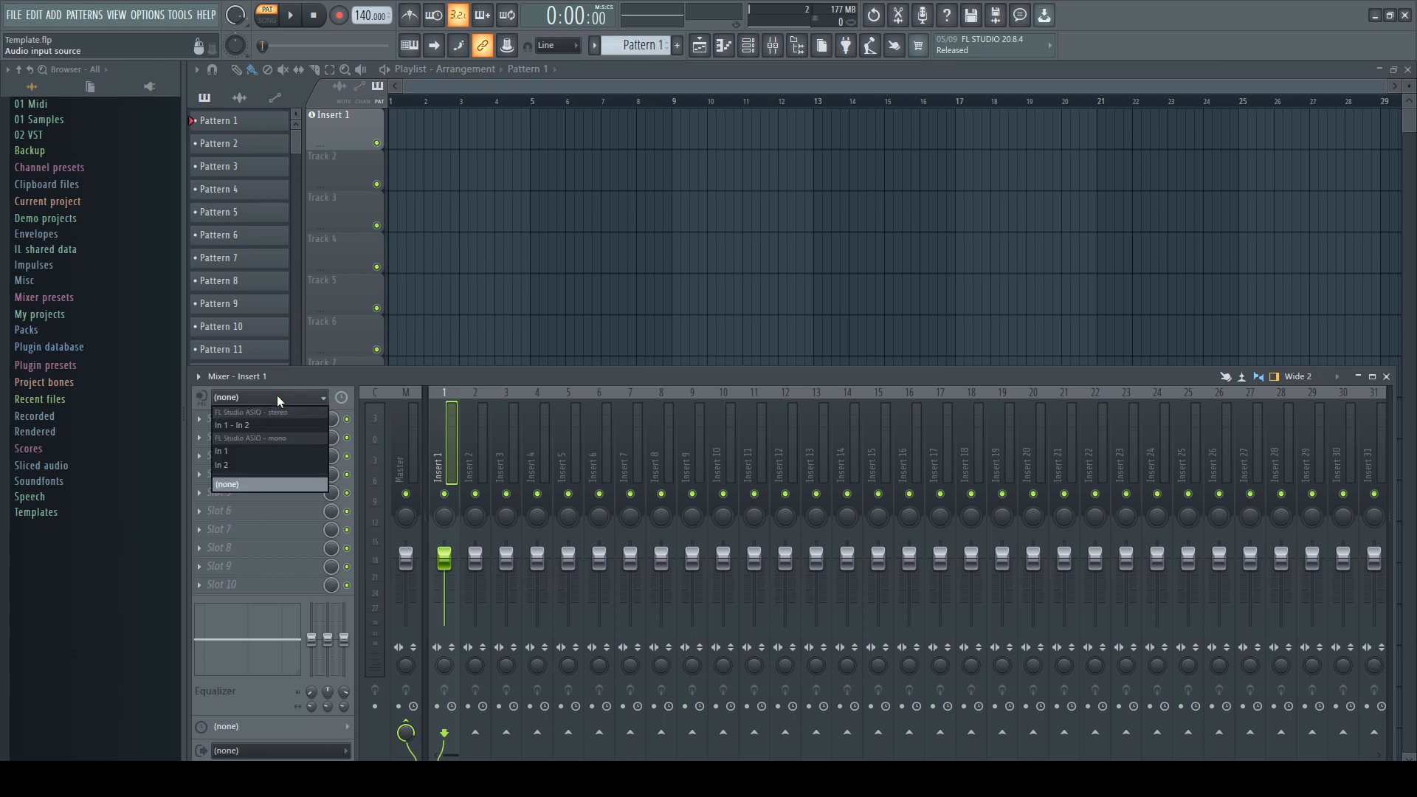
{"action": "left_click", "coordinate": [273, 450]}
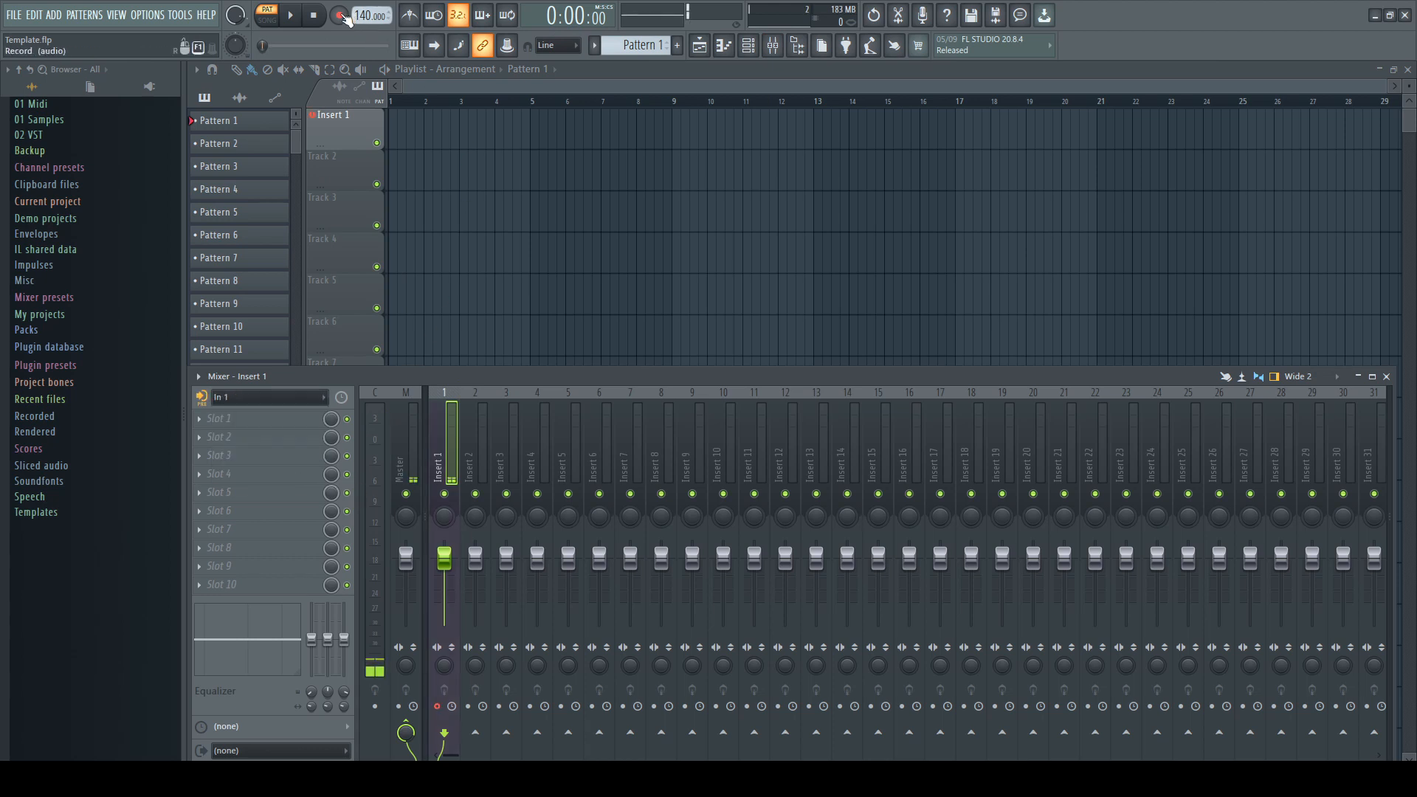
Record audio into the playlist as an audio clip, then stop recording
{"action": "left_click", "coordinate": [344, 17]}
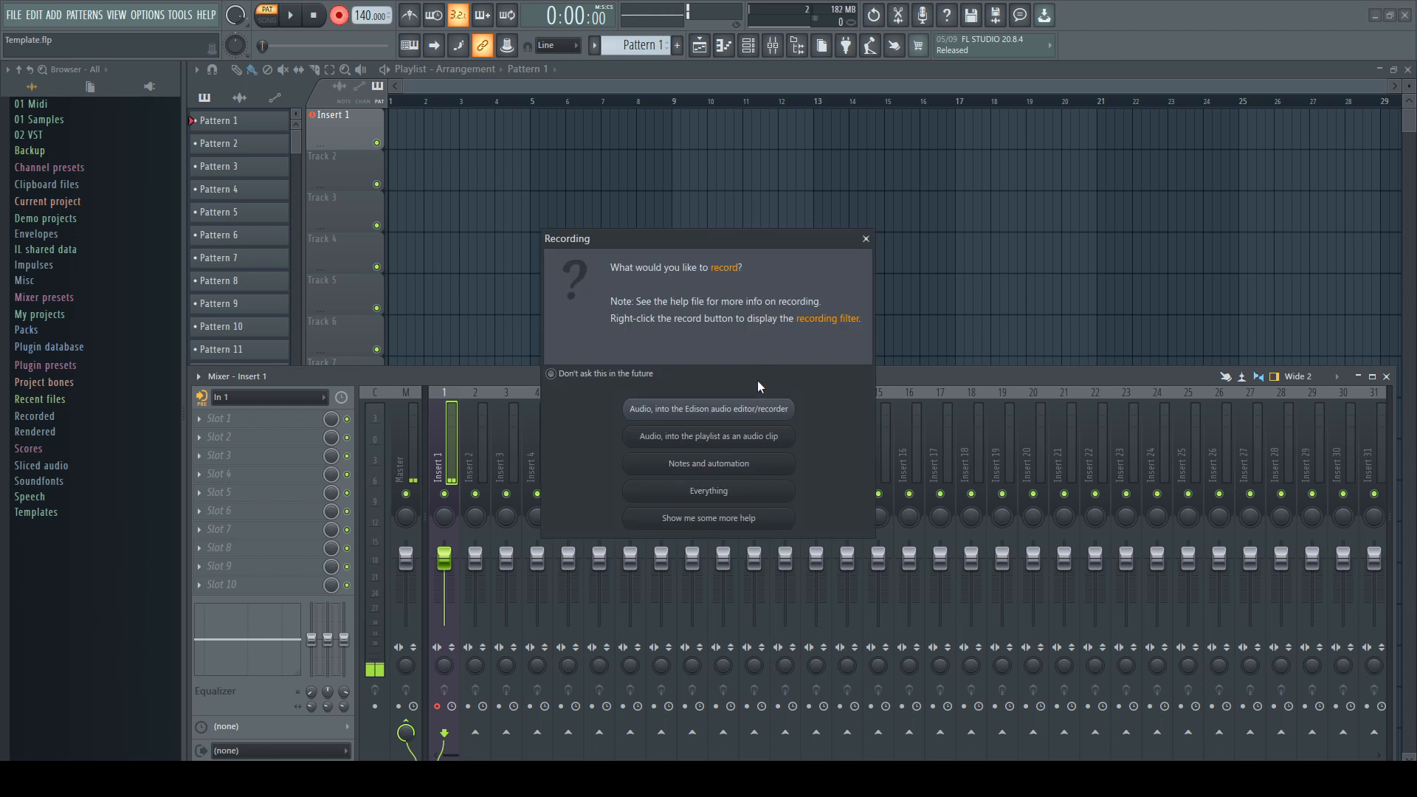
{"action": "left_click", "coordinate": [722, 437]}
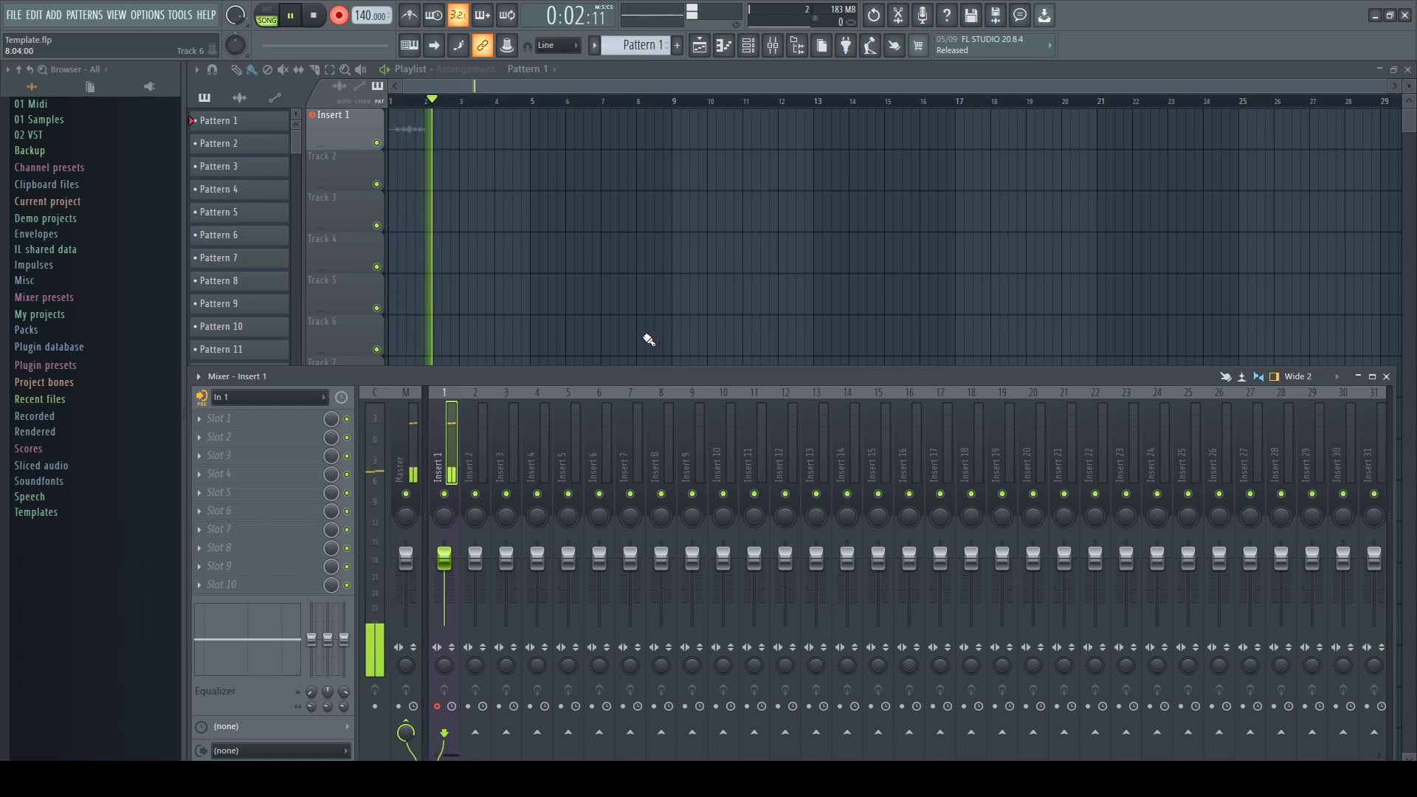
{"action": "key", "text": "space"}
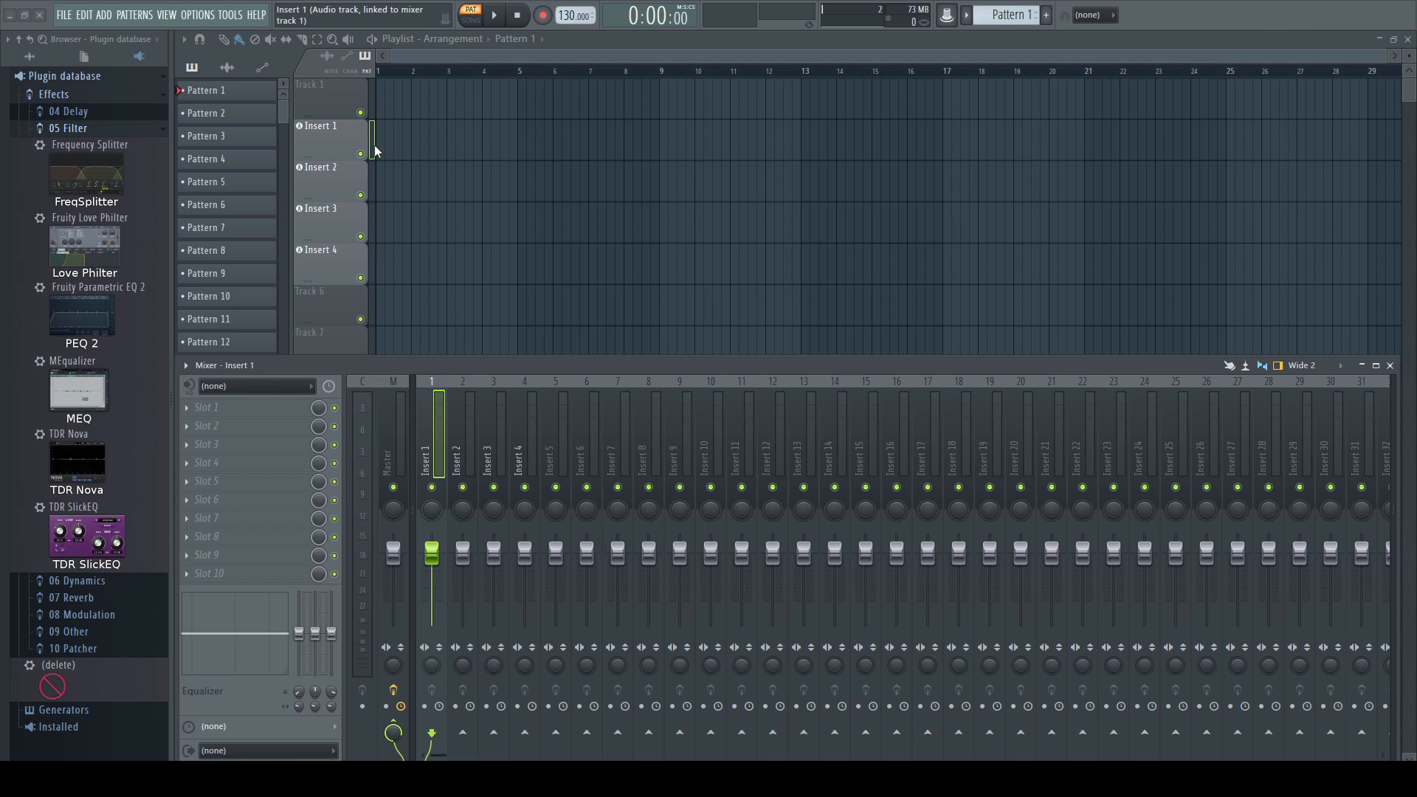
Drop Fruity Parametric EQ 2 from the plugin database onto the Insert 1–4 audio tracks and close the EQ windows
{"action": "left_click_drag", "start_coordinate": [375, 150], "coordinate": [375, 177]}
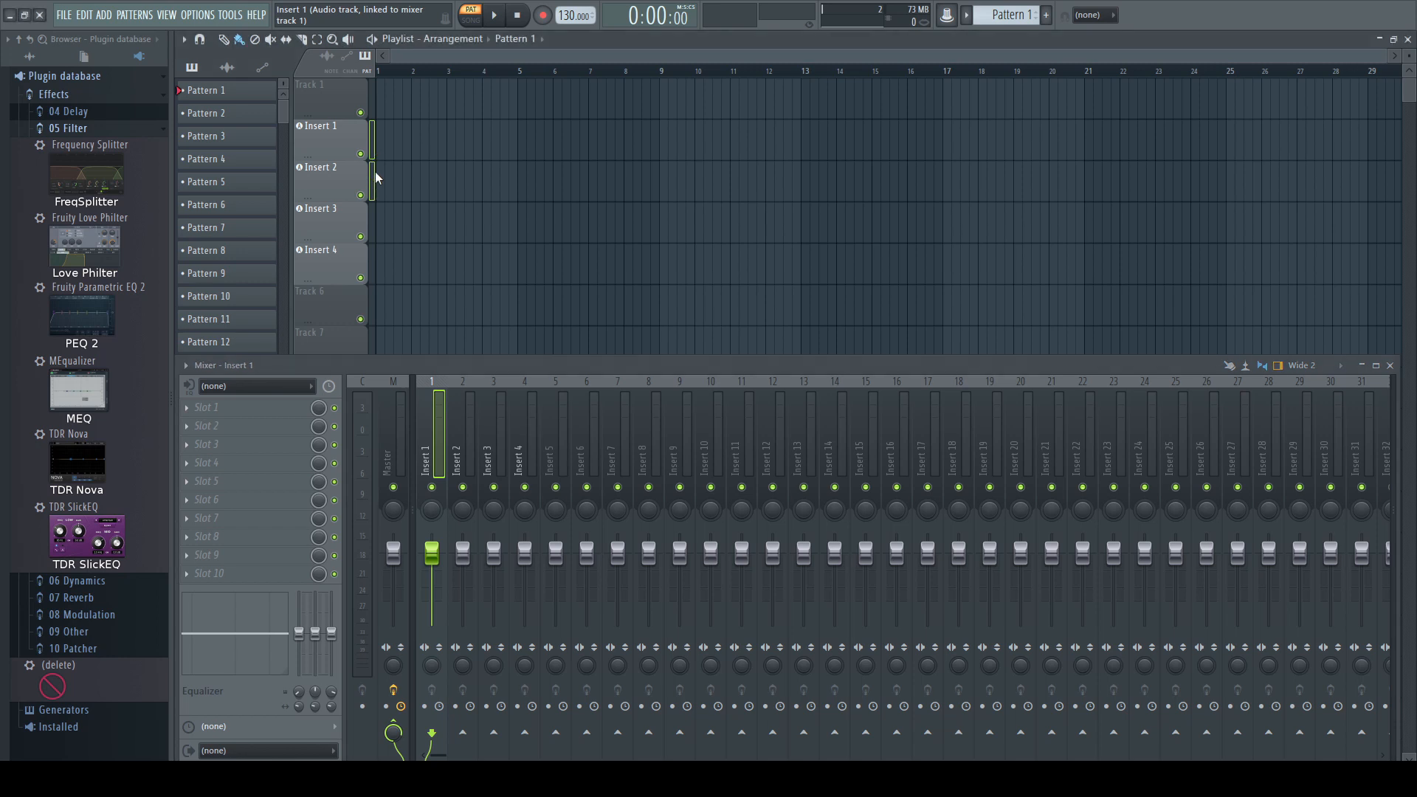
{"action": "left_click_drag", "start_coordinate": [375, 244], "coordinate": [374, 254]}
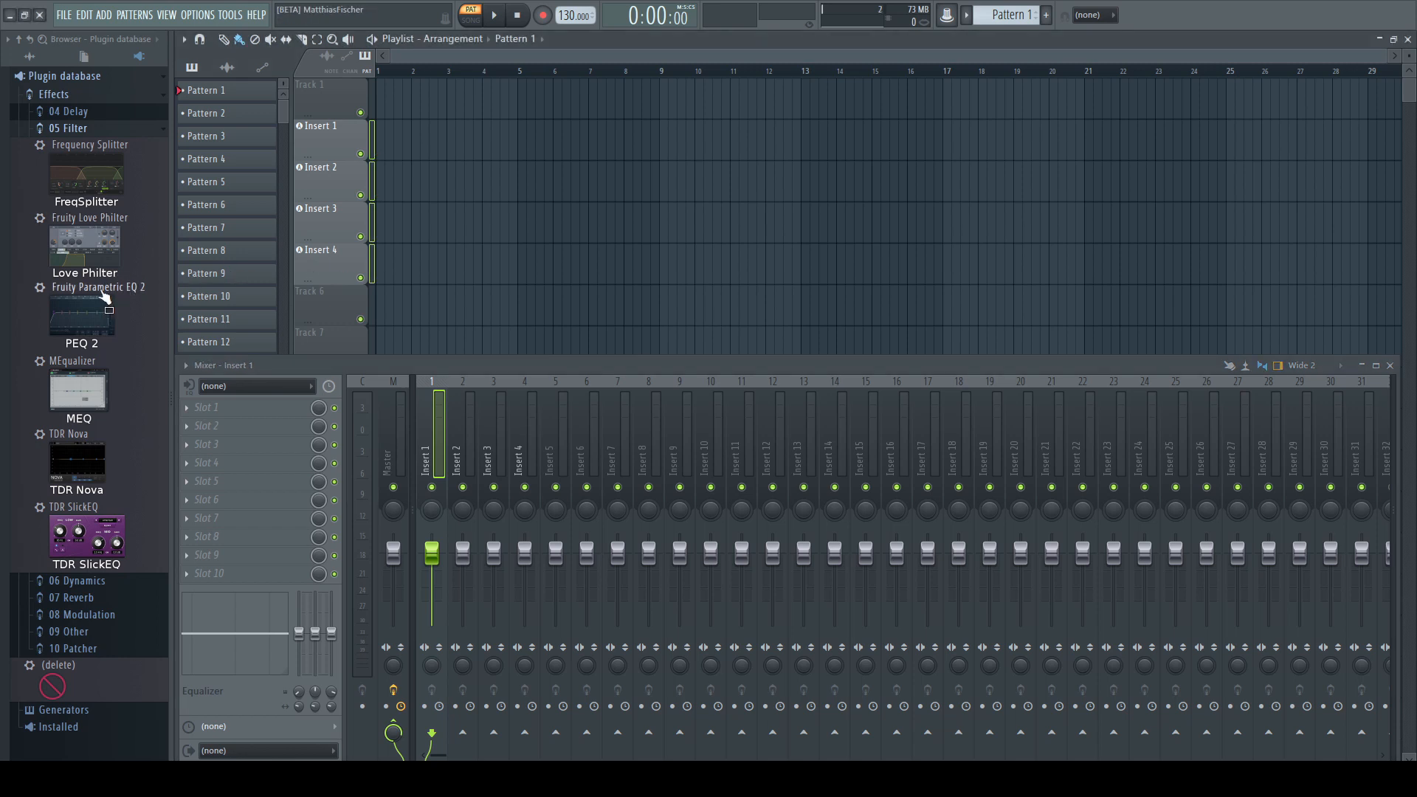
{"action": "left_click_drag", "start_coordinate": [103, 296], "coordinate": [383, 189]}
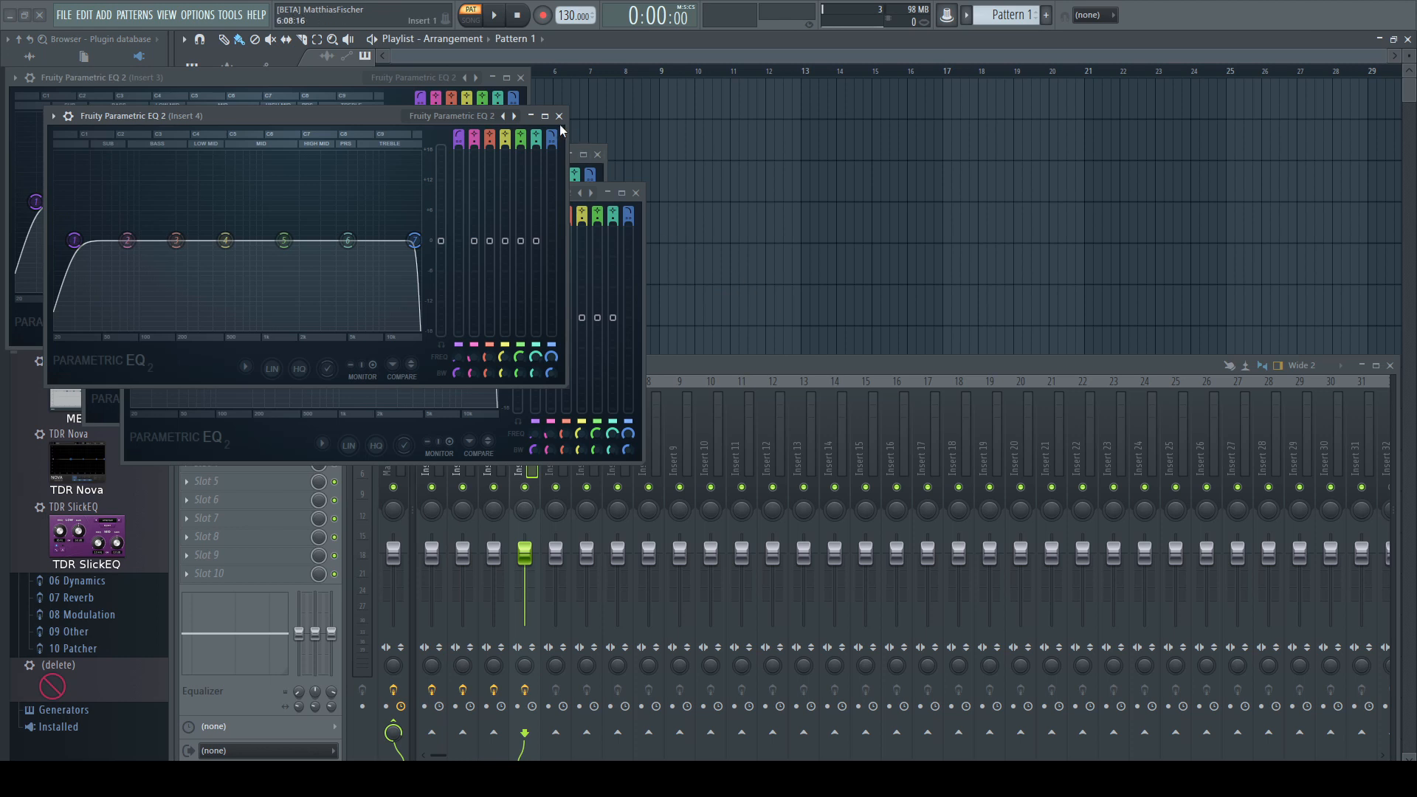
{"action": "left_click", "coordinate": [559, 117]}
{"action": "left_click", "coordinate": [521, 78]}
{"action": "left_click", "coordinate": [635, 193]}
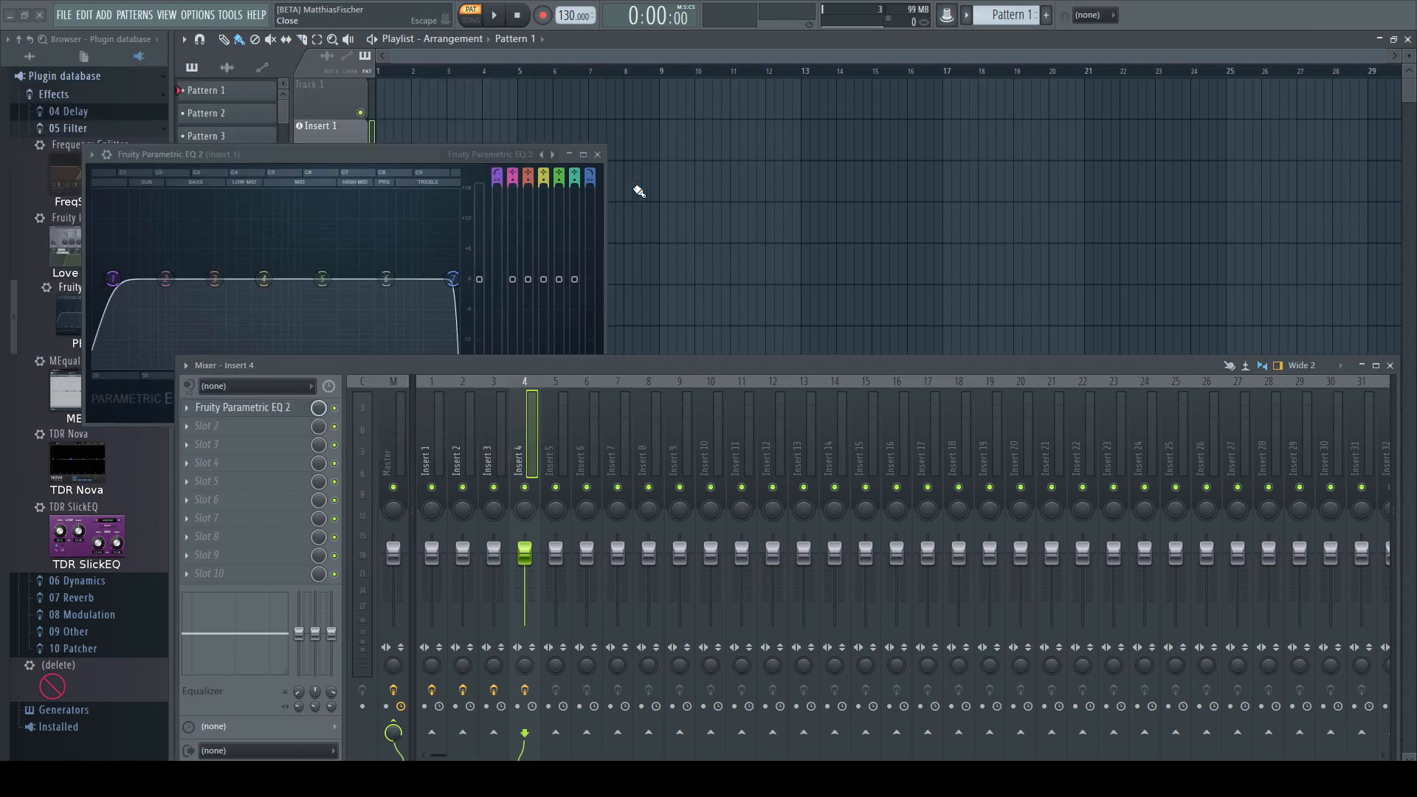
{"action": "left_click", "coordinate": [598, 155]}
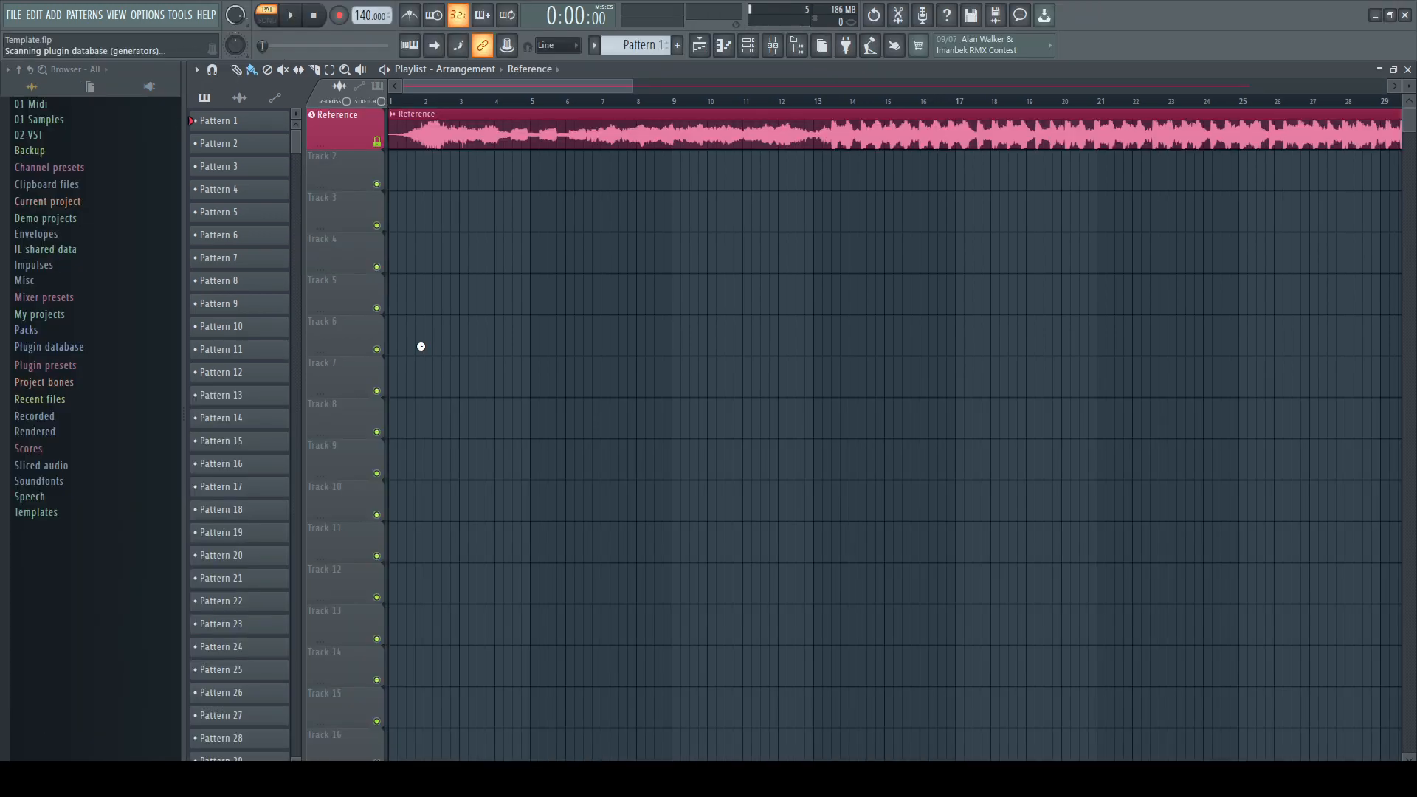
Add a Sampler channel from the plugin picker and name it Kick
{"action": "key", "text": "F8"}
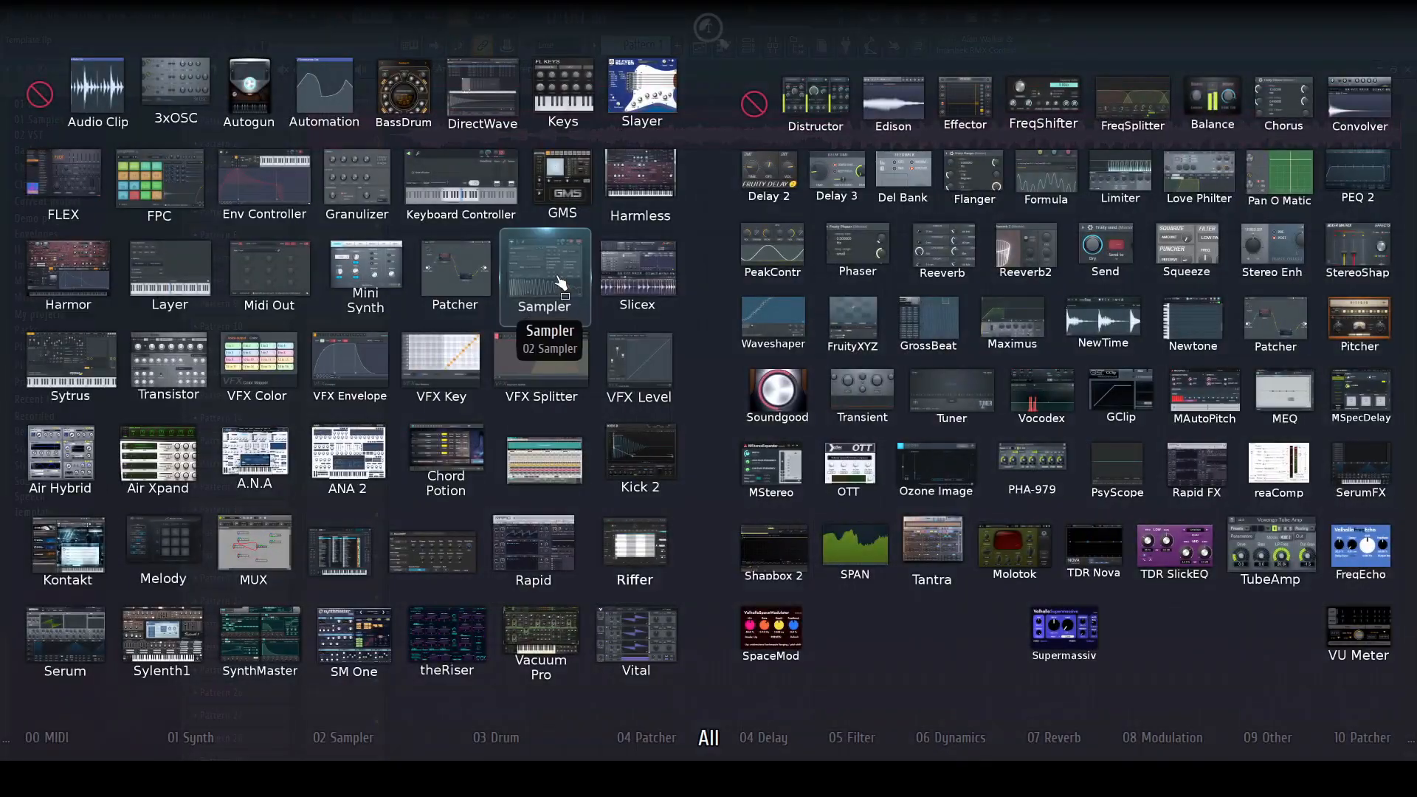
{"action": "left_click_drag", "start_coordinate": [546, 284], "coordinate": [356, 208]}
{"action": "left_click", "coordinate": [201, 201]}
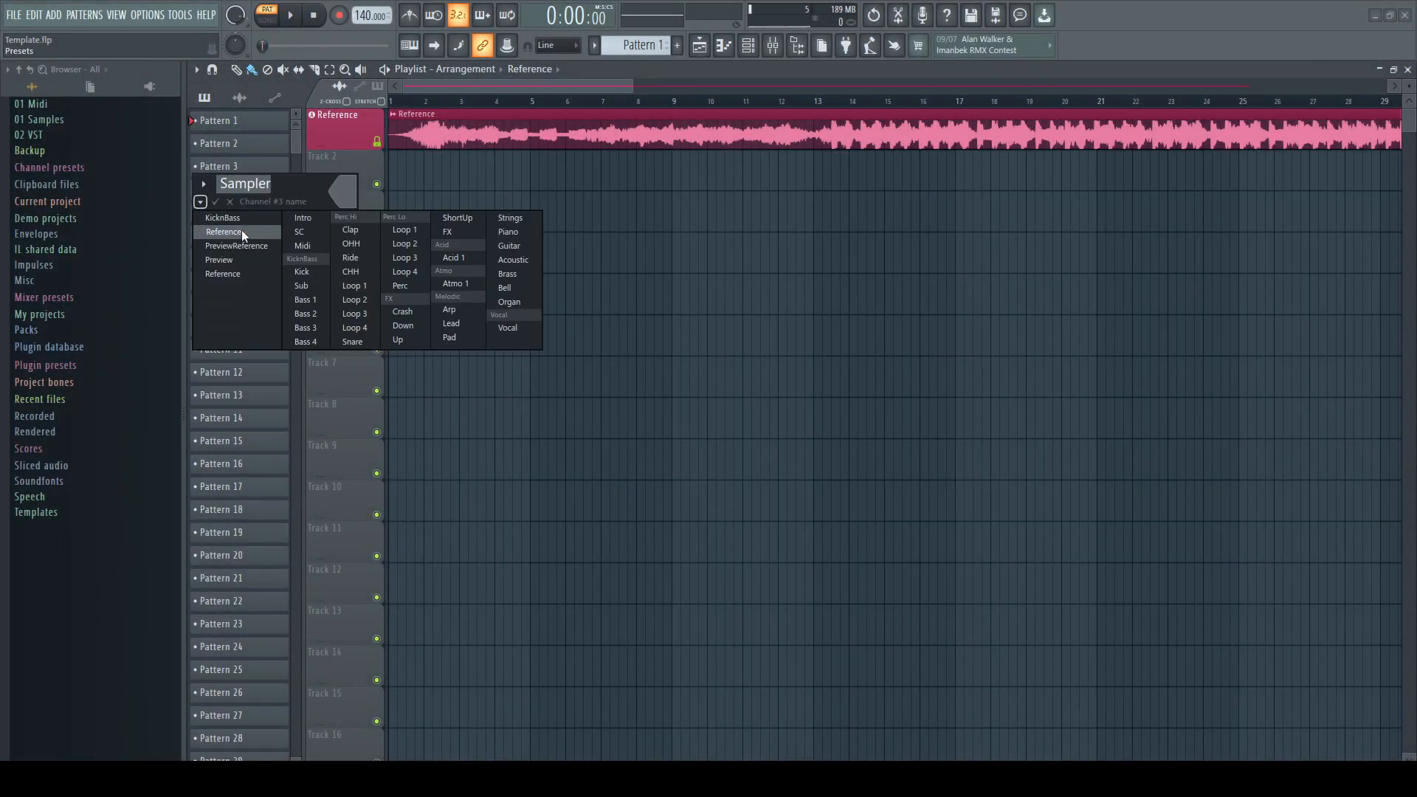
{"action": "left_click", "coordinate": [303, 271]}
Add another Sampler channel from the plugin picker and name it Sub
{"action": "key", "text": "F8"}
{"action": "left_click_drag", "start_coordinate": [544, 299], "coordinate": [178, 243]}
{"action": "left_click", "coordinate": [178, 244]}
{"action": "left_click", "coordinate": [277, 331]}
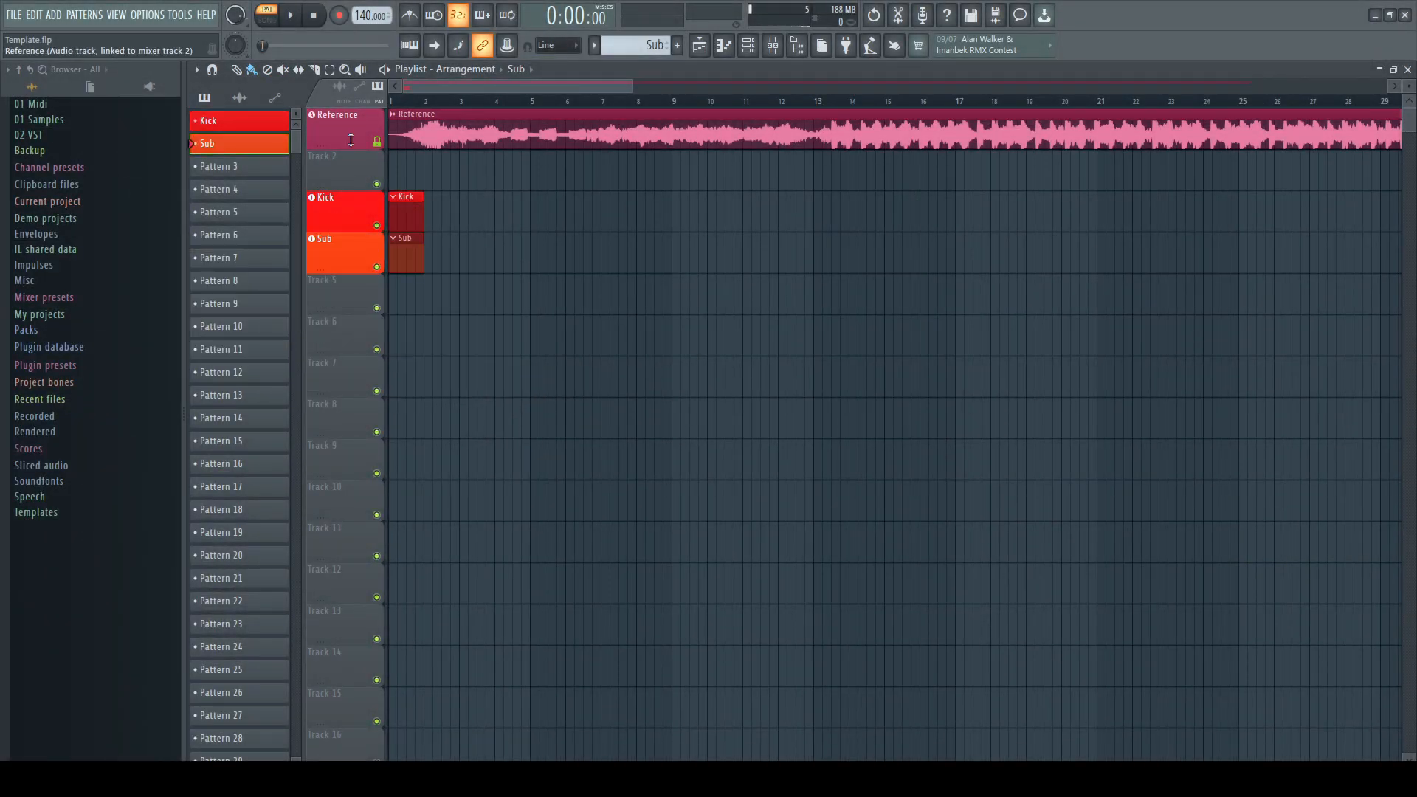
Add another Sampler channel from the plugin picker and name it Bass 3
{"action": "key", "text": "F8"}
{"action": "left_click_drag", "start_coordinate": [541, 253], "coordinate": [201, 310]}
{"action": "left_click", "coordinate": [188, 301]}
{"action": "left_click", "coordinate": [289, 396]}
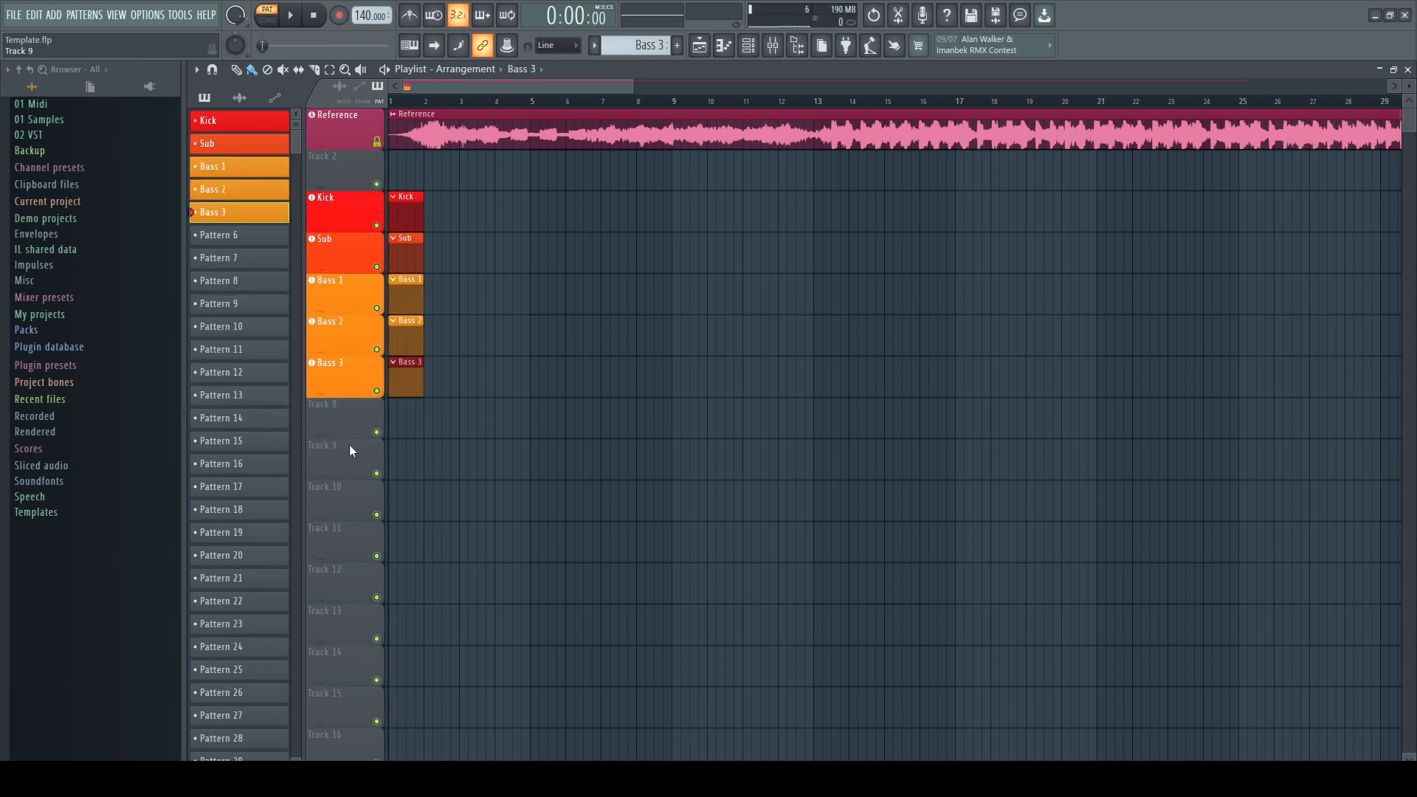
Open the channel rack and view the Sub channel's synth window, then close it
{"action": "key", "text": "F6"}
{"action": "right_click", "coordinate": [572, 208]}
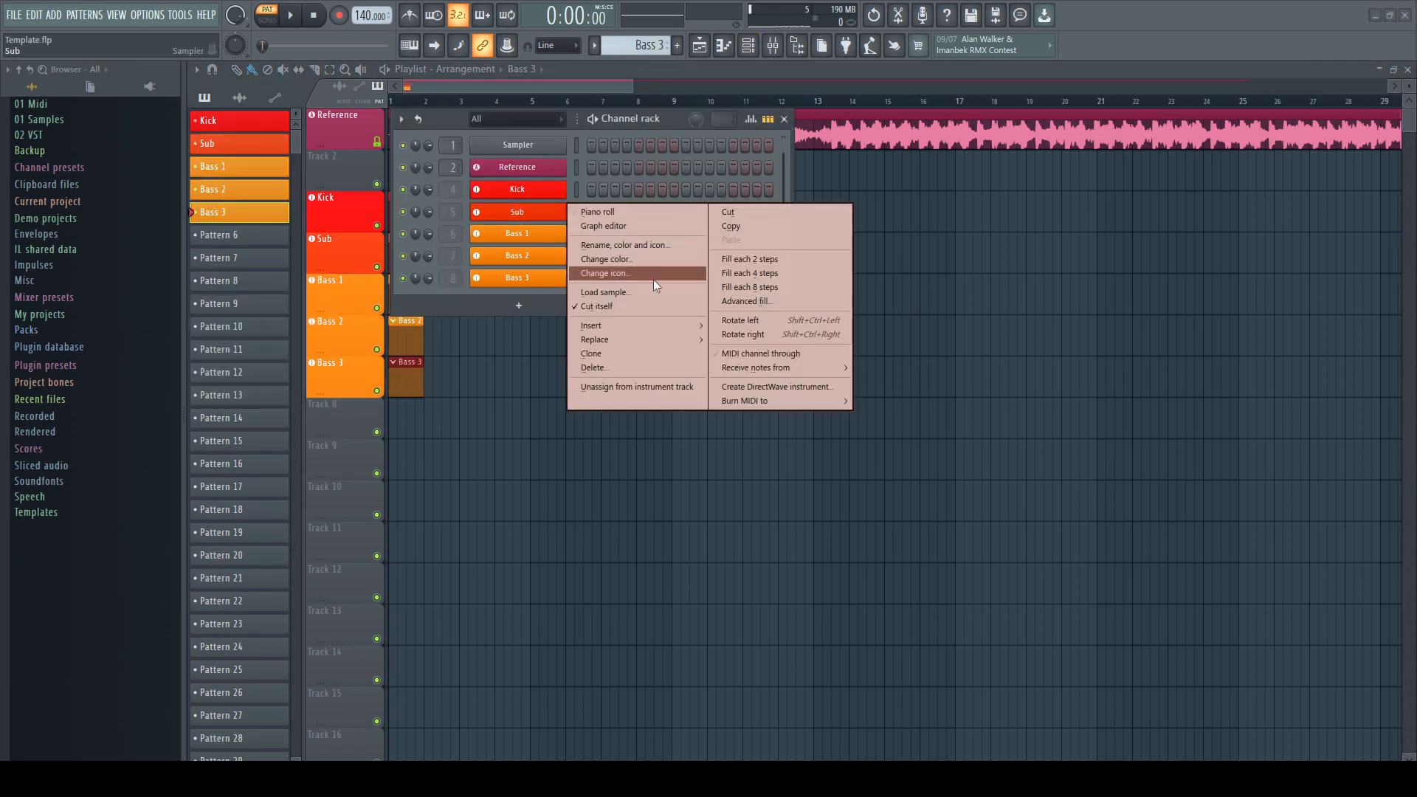
{"action": "mouse_move", "coordinate": [691, 338]}
{"action": "left_click", "coordinate": [736, 326]}
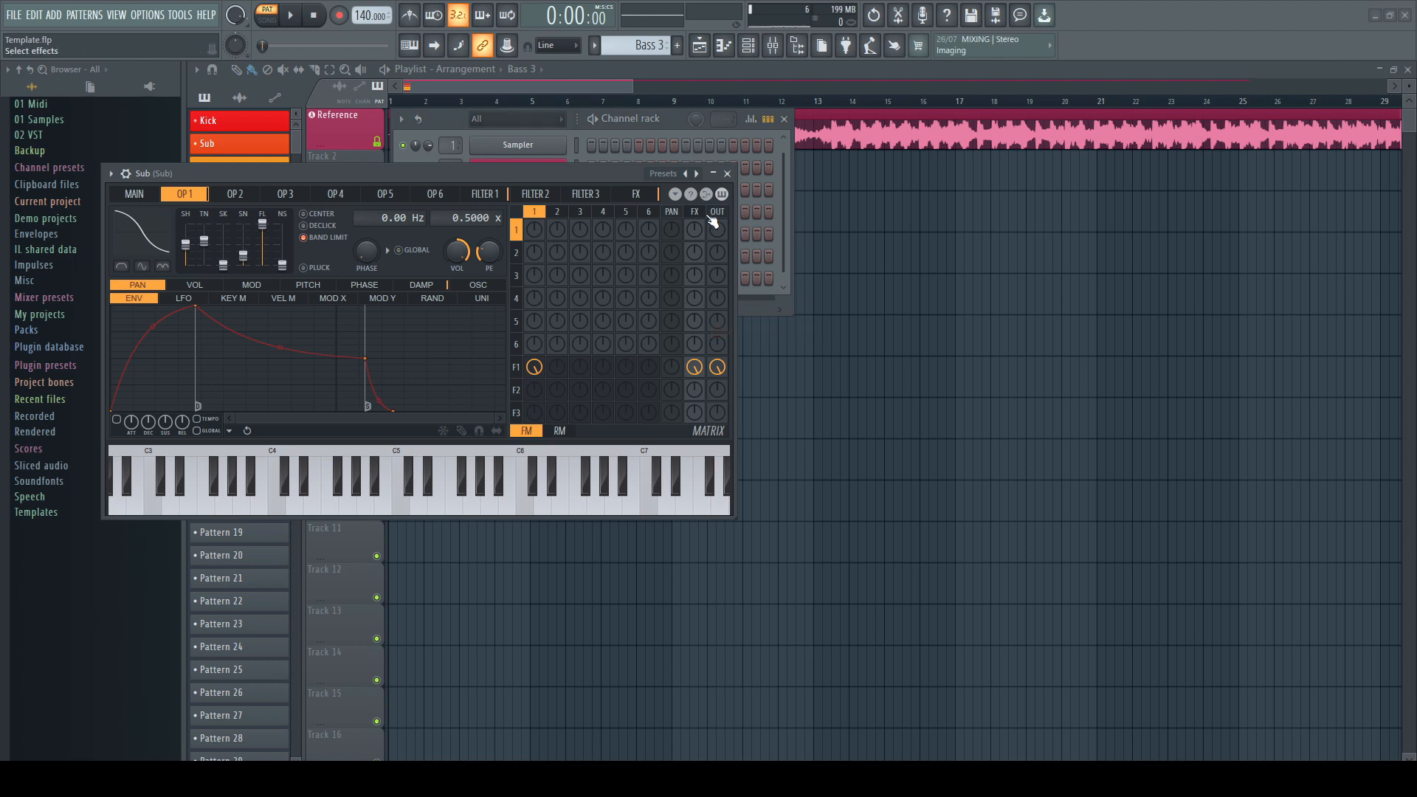
{"action": "left_click", "coordinate": [727, 173]}
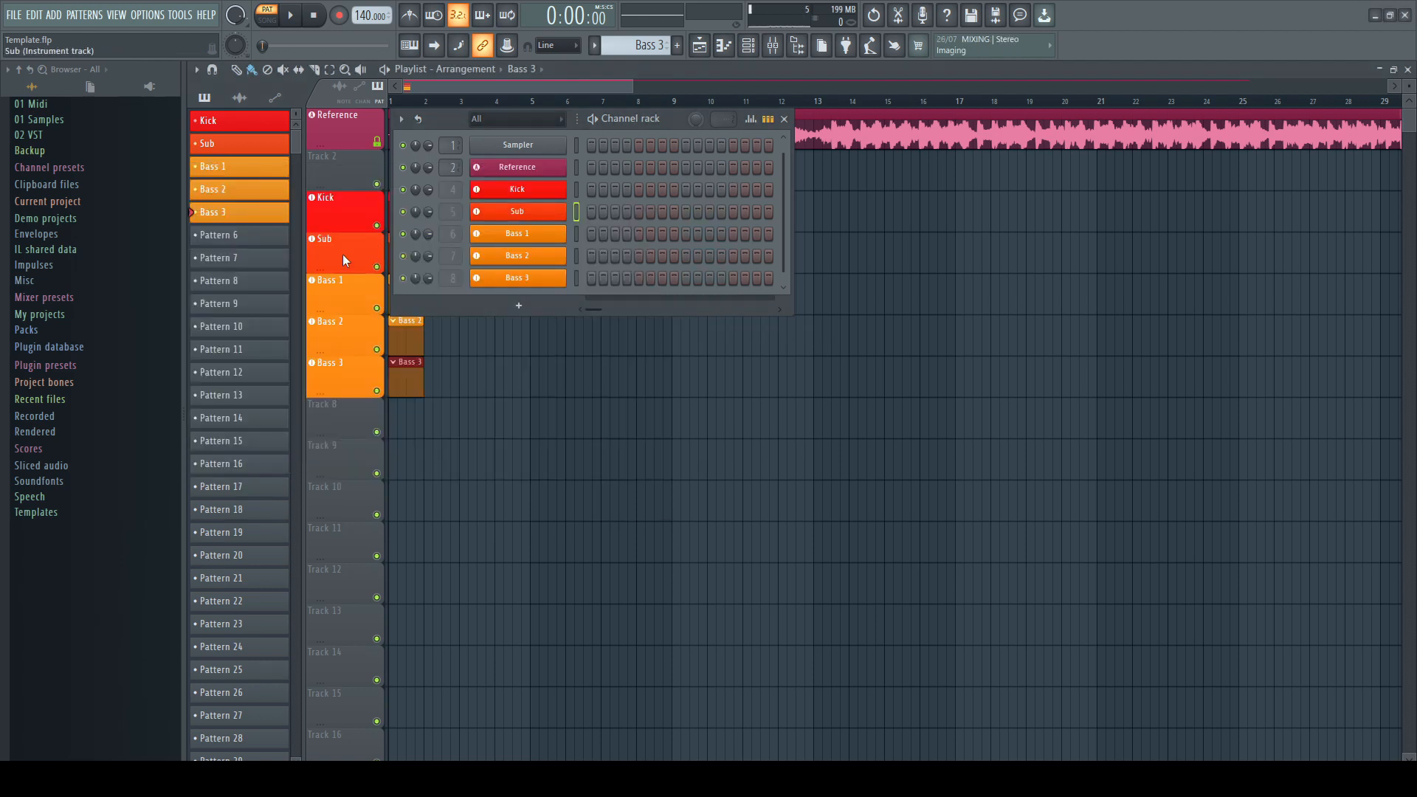
{"action": "left_click", "coordinate": [343, 254]}
{"action": "left_click", "coordinate": [723, 174]}
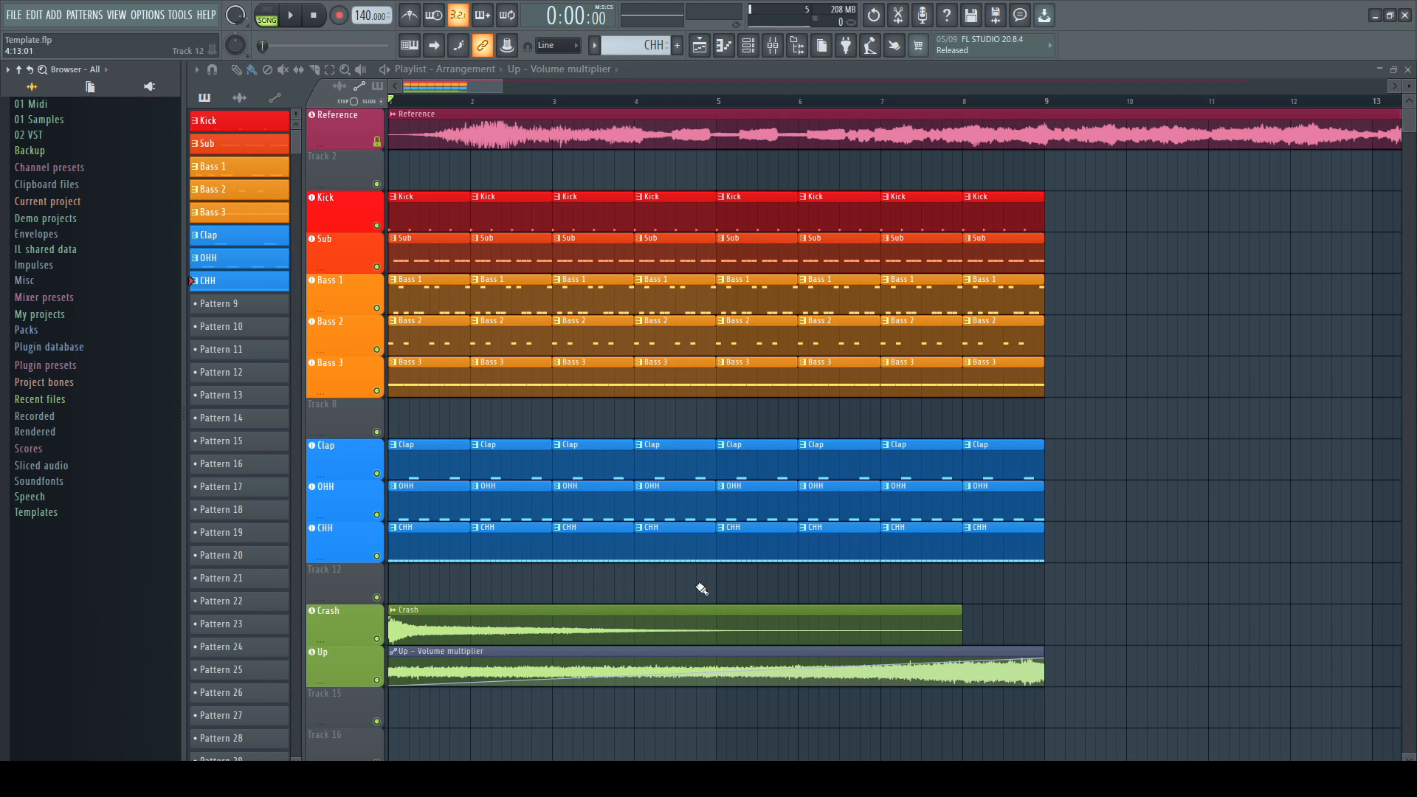
Play back the arrangement and stop it
{"action": "key", "text": "space"}
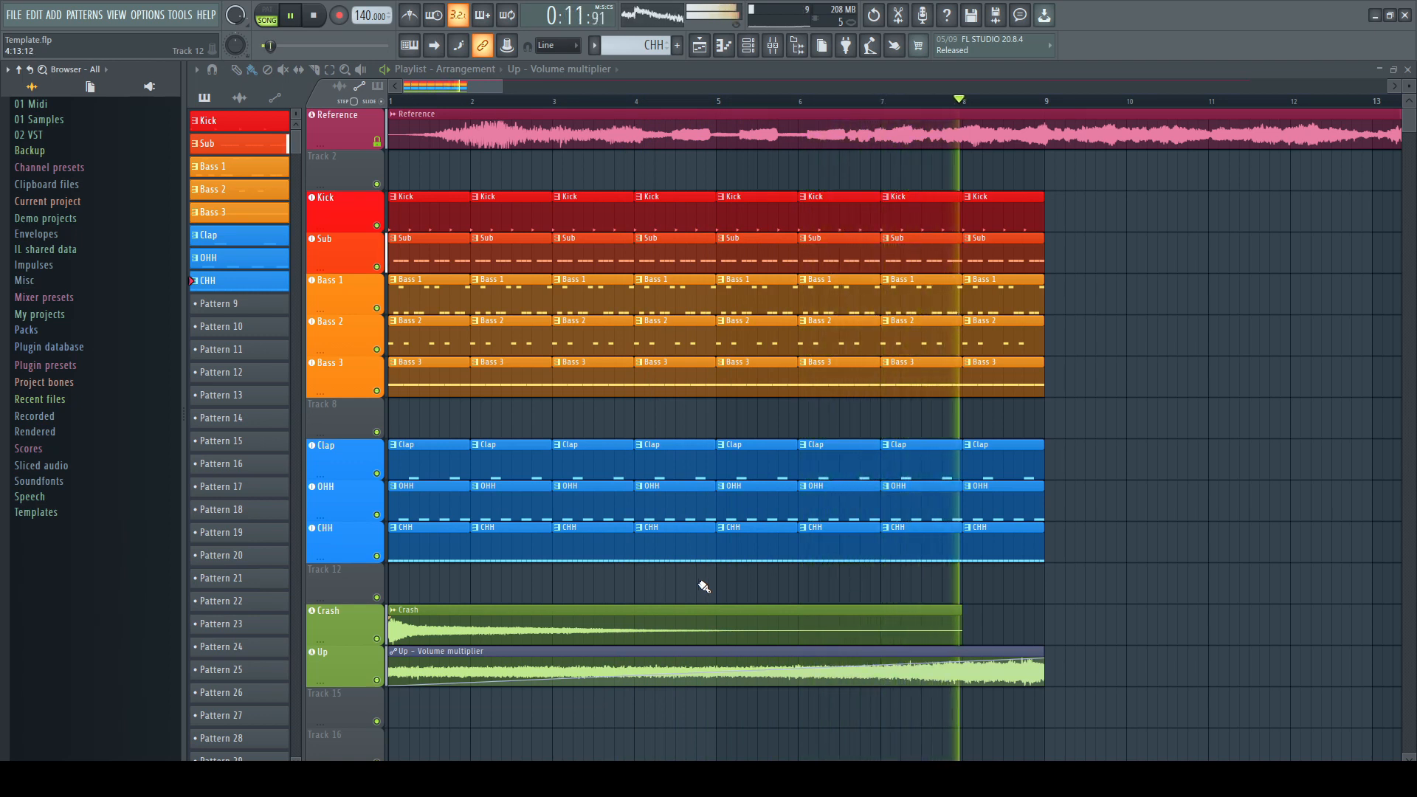
{"action": "key", "text": "space"}
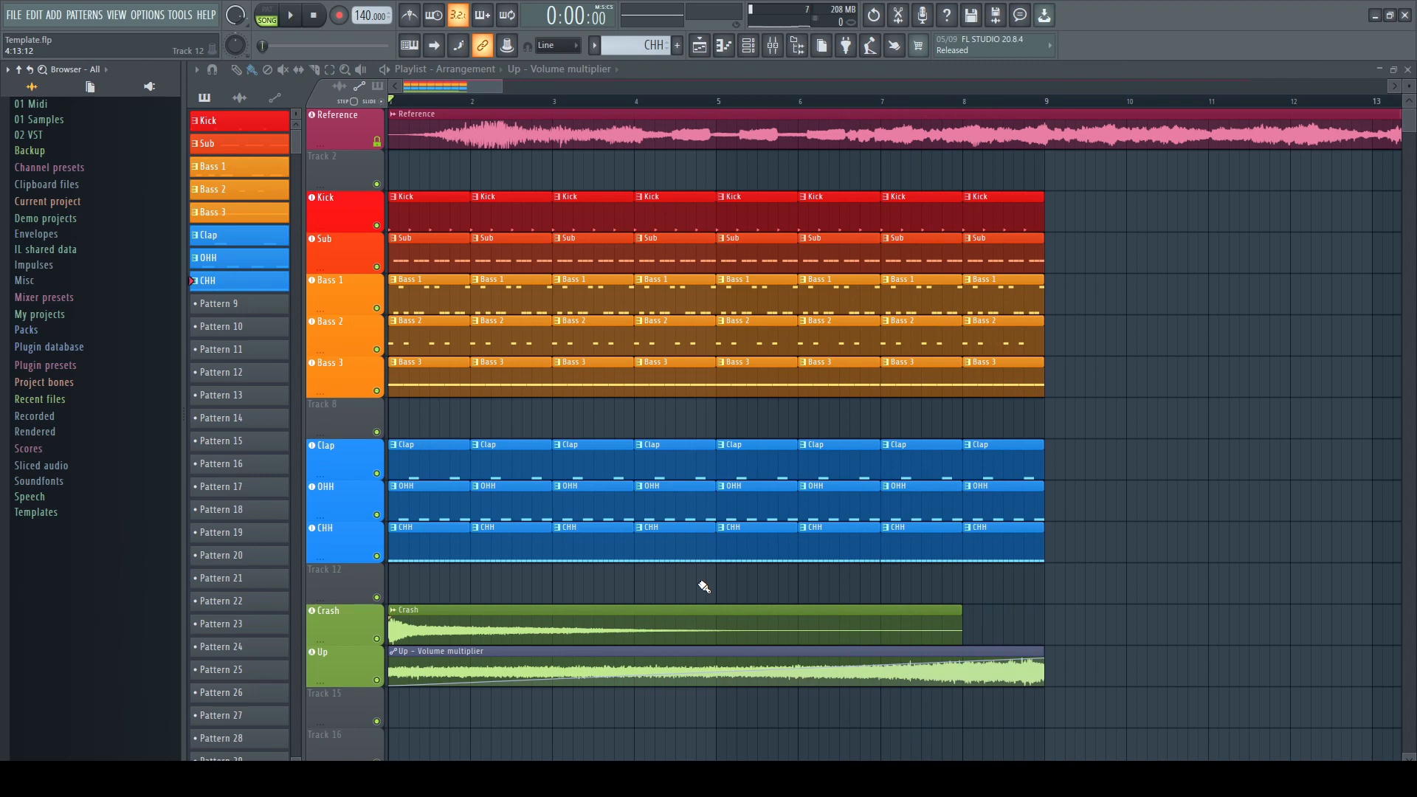
Add a Patcher channel from the plugin picker and name it Lead
{"action": "key", "text": "F8"}
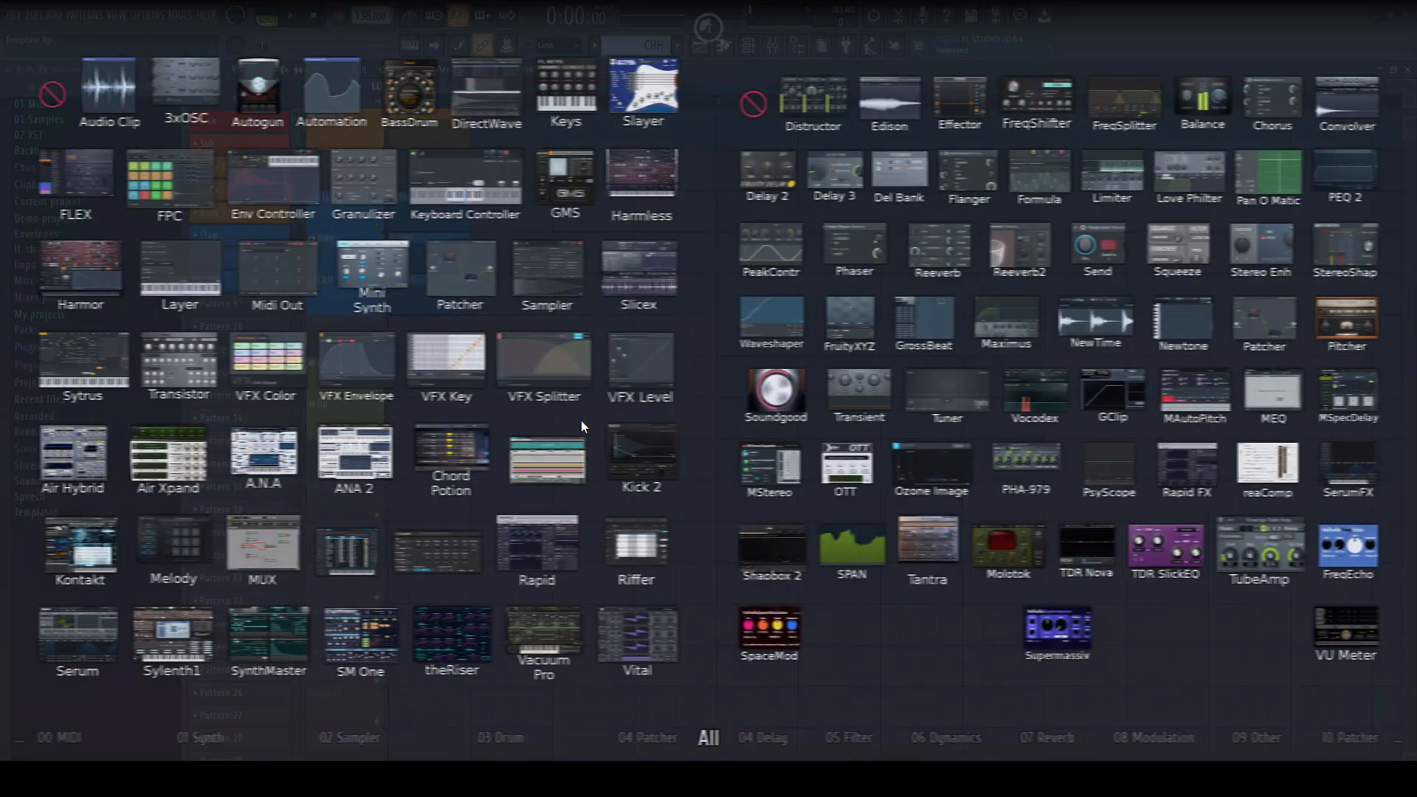
{"action": "left_click_drag", "start_coordinate": [455, 273], "coordinate": [351, 505]}
{"action": "left_click", "coordinate": [194, 497]}
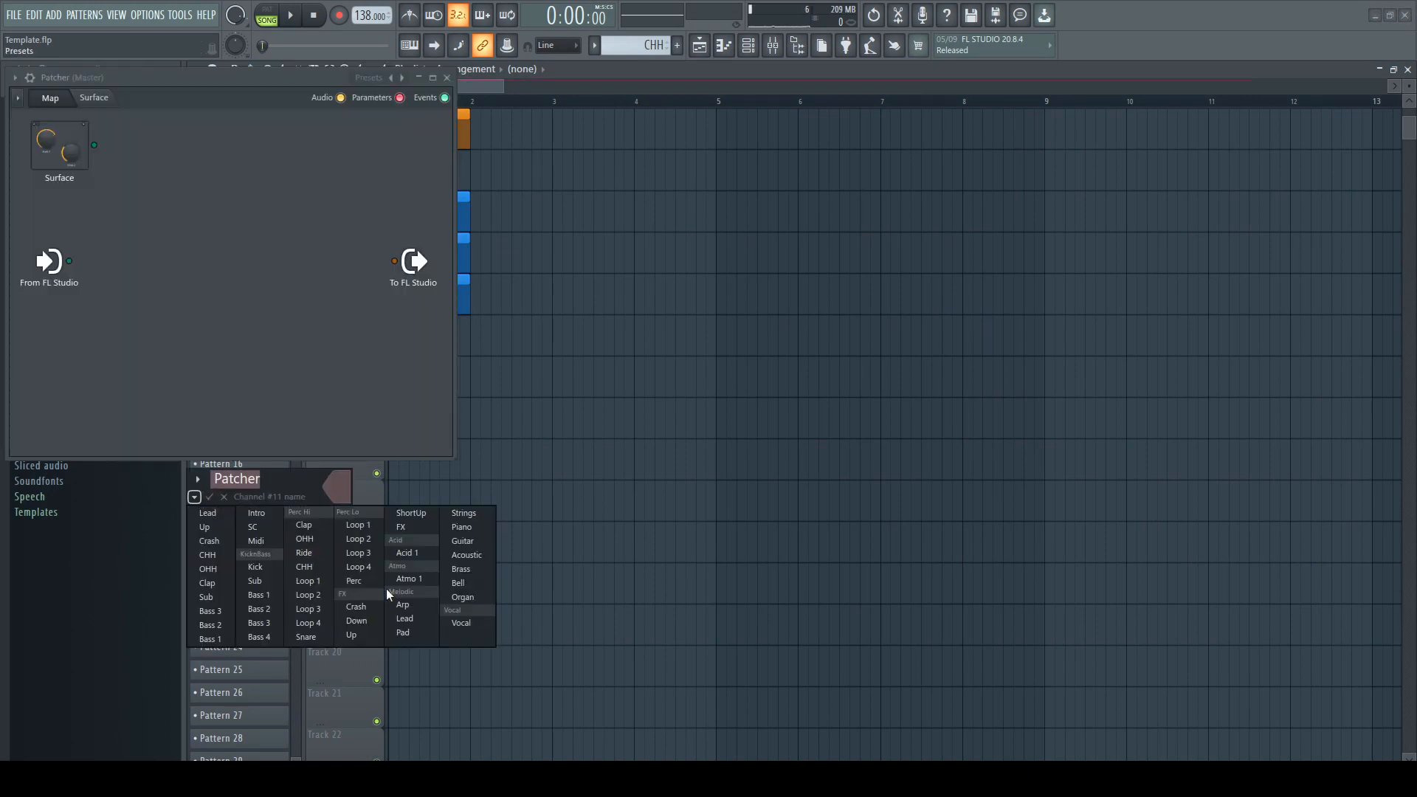
{"action": "left_click", "coordinate": [399, 622]}
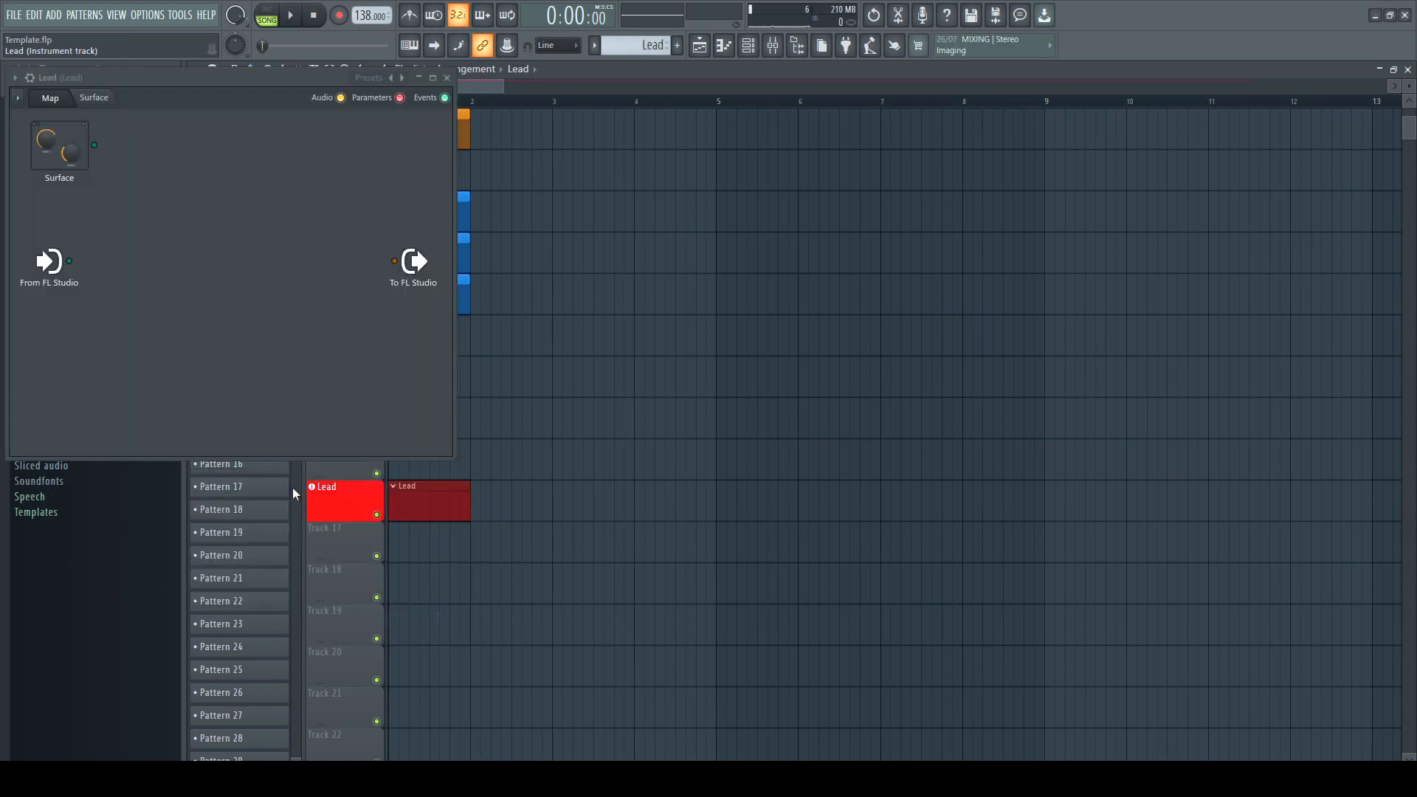
Load the Default with Macros preset into the Lead Patcher
{"action": "left_click", "coordinate": [369, 79]}
{"action": "left_click", "coordinate": [381, 118]}
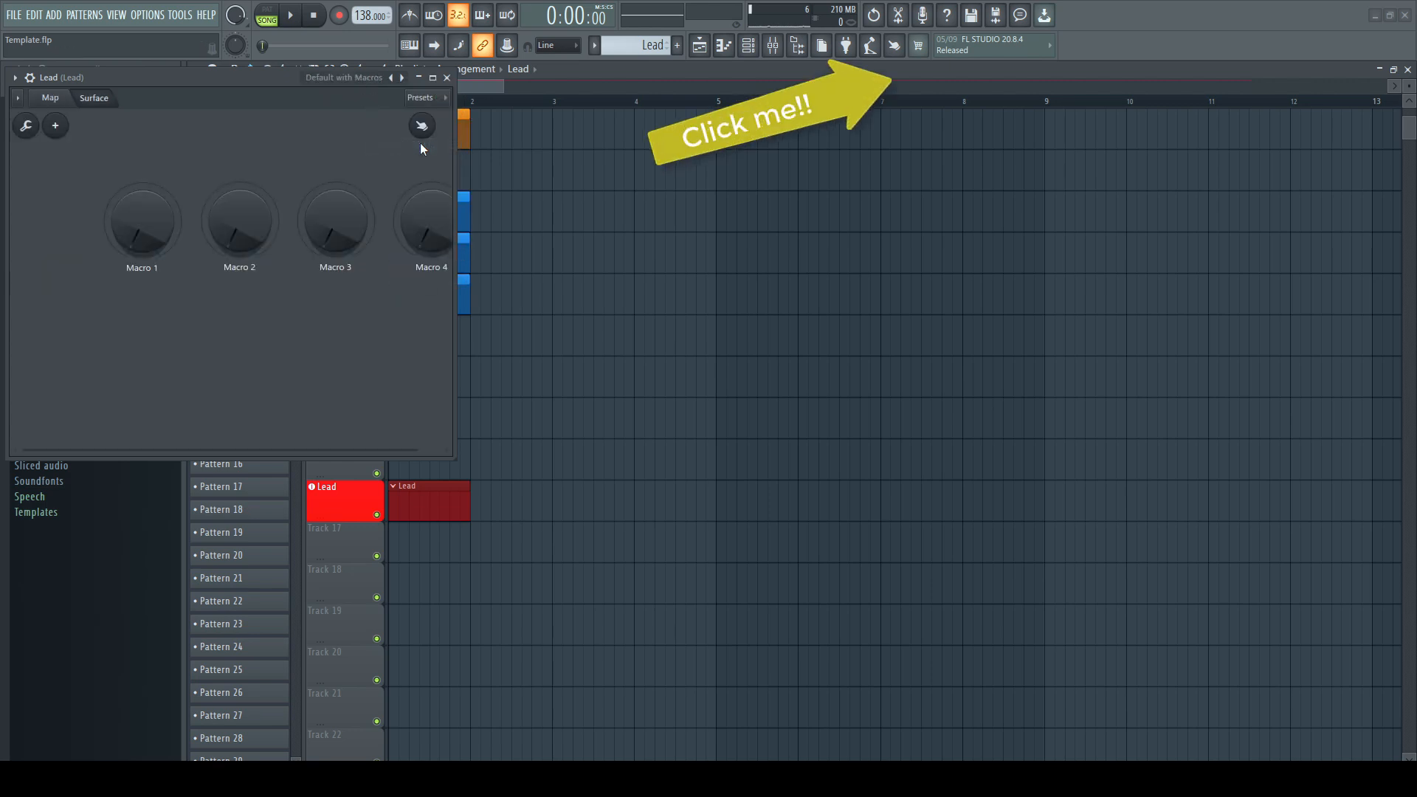
{"action": "left_click_drag", "start_coordinate": [276, 78], "coordinate": [607, 214]}
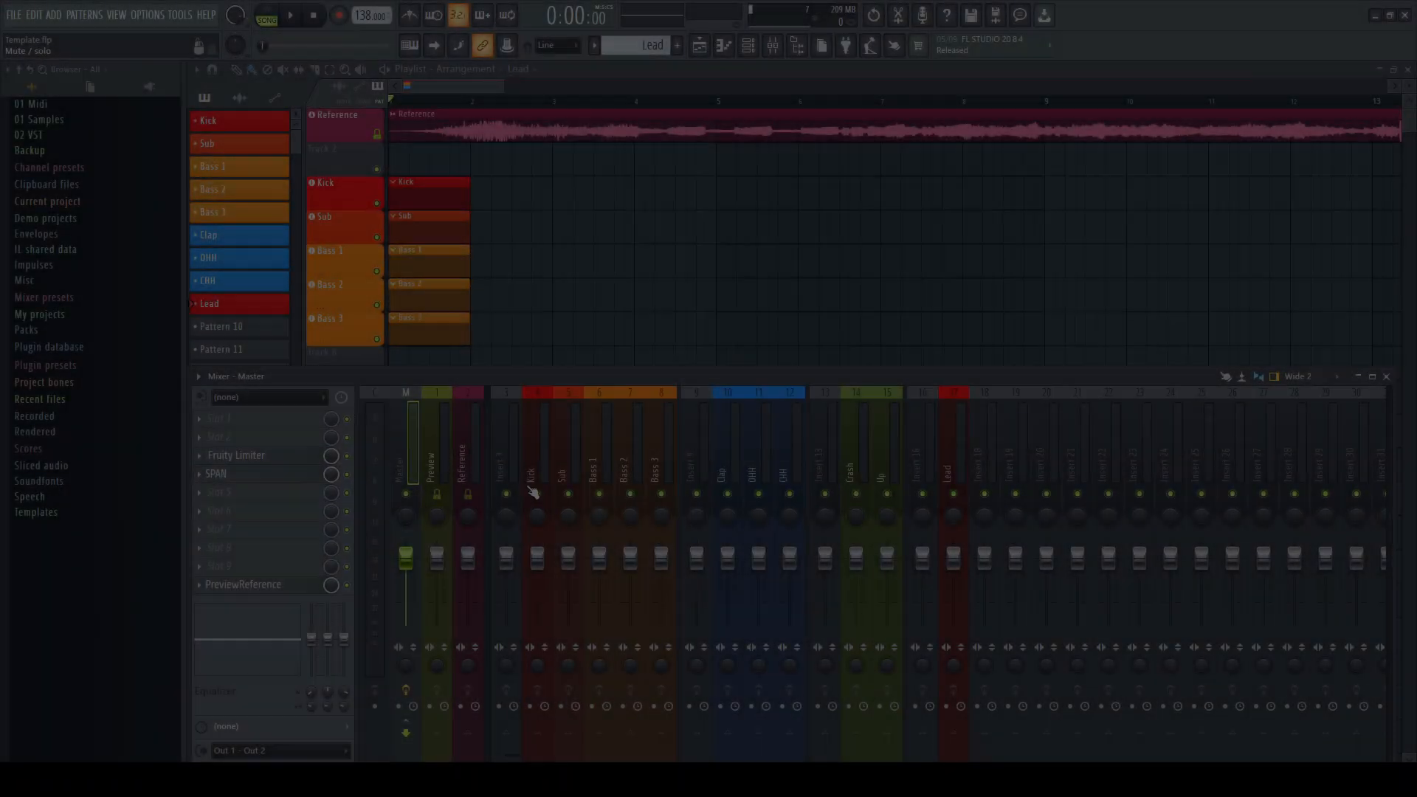
Name mixer insert 3 KicknBass
{"action": "double_click", "coordinate": [513, 469]}
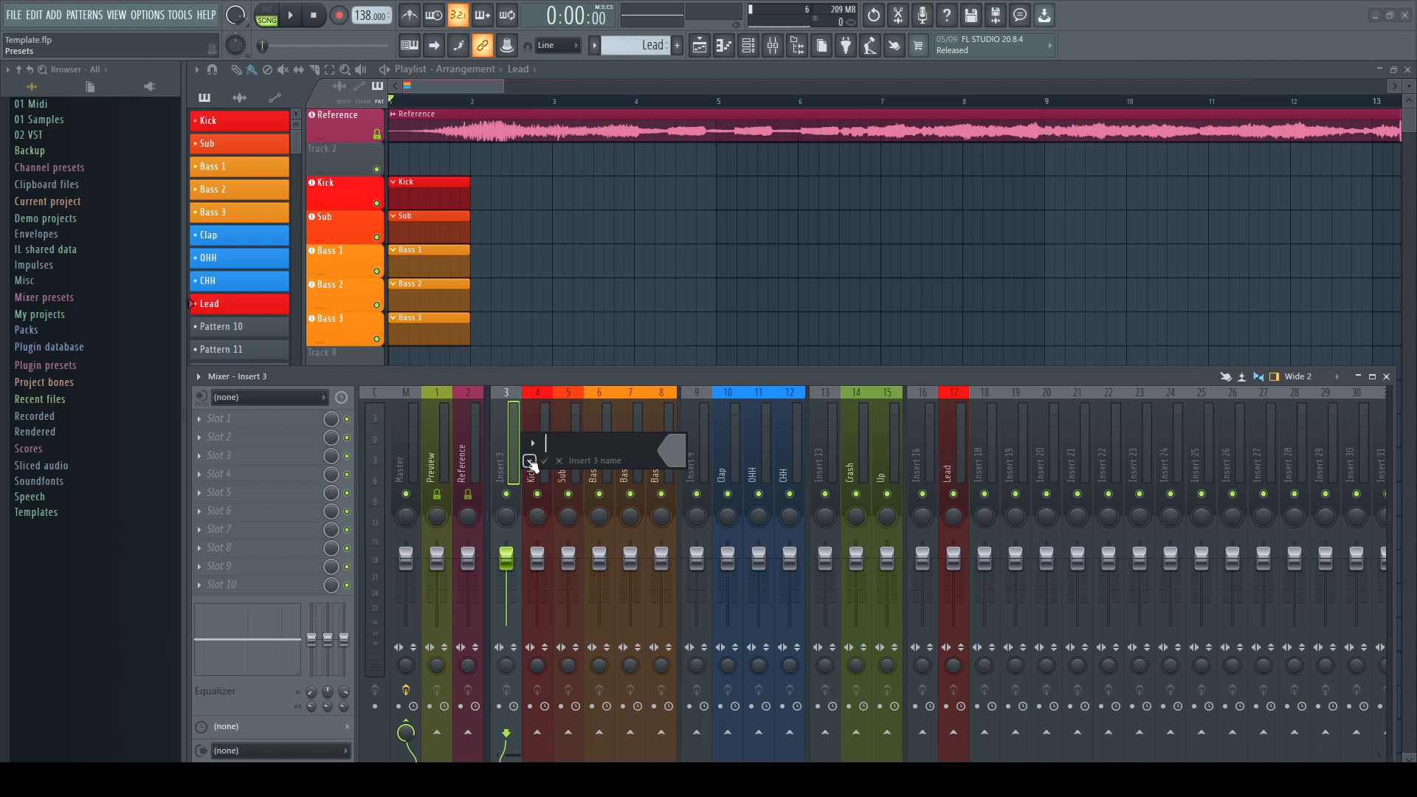
{"action": "left_click", "coordinate": [529, 461]}
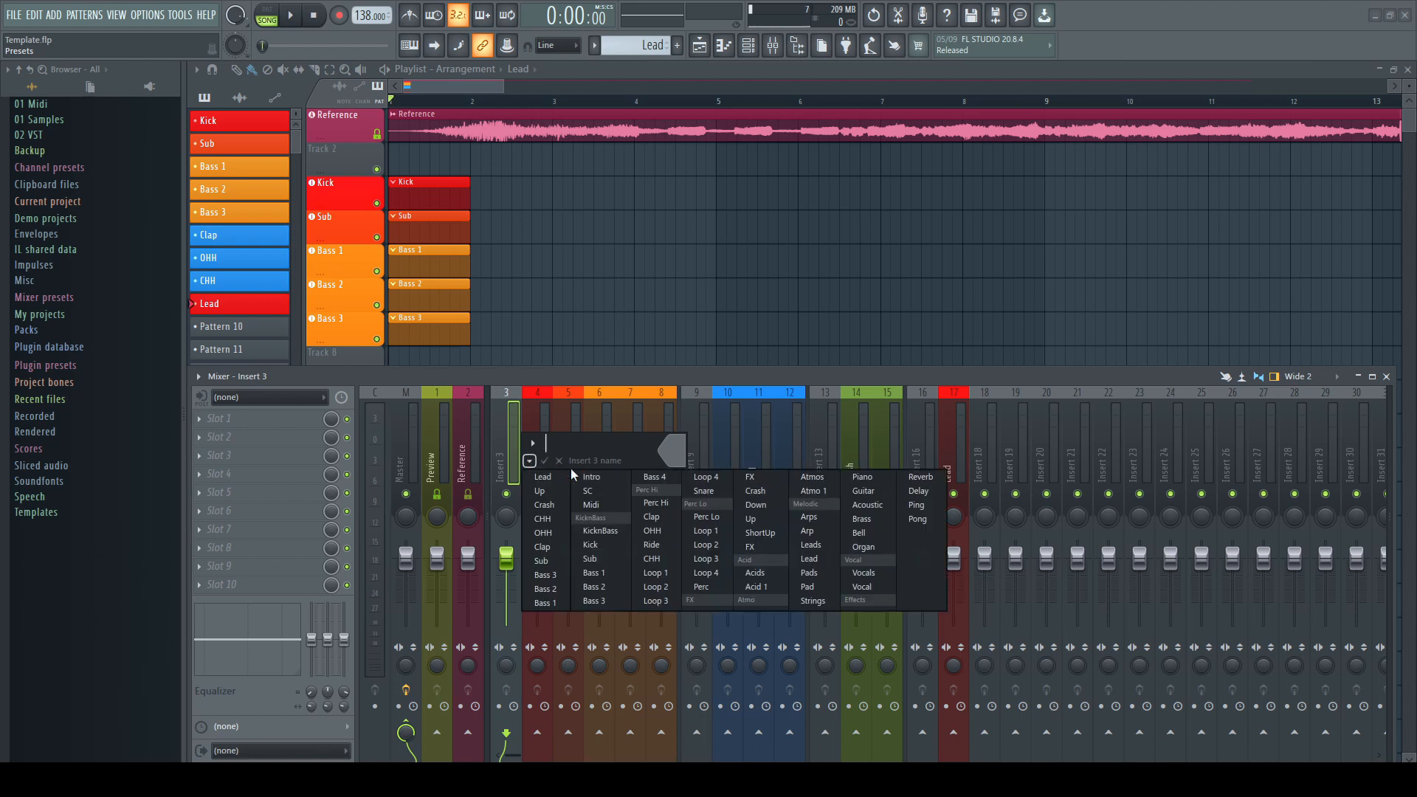
{"action": "left_click", "coordinate": [594, 532]}
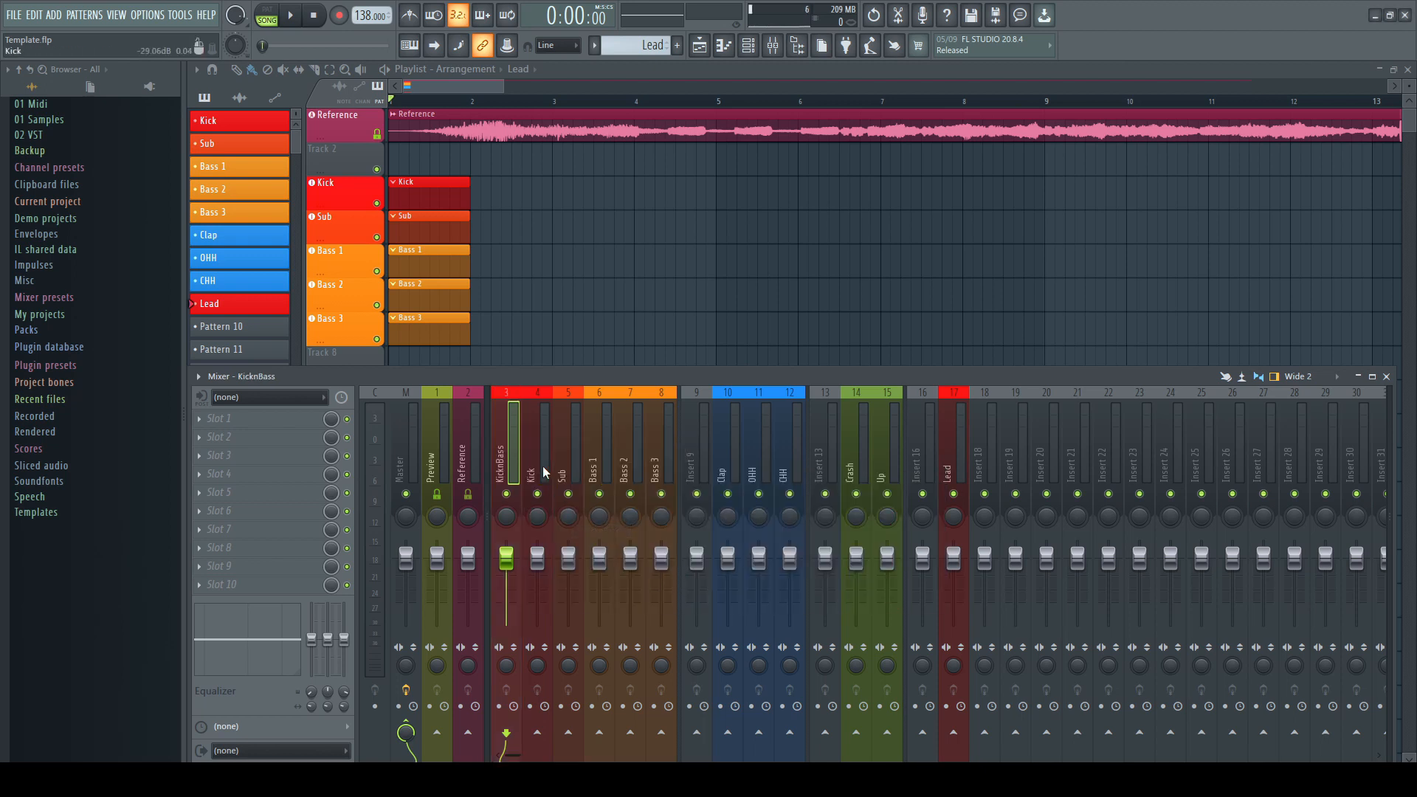
Route the Kick, Sub, Bass 1, Bass 2 and Bass 3 inserts only to the KicknBass insert
{"action": "left_click_drag", "start_coordinate": [544, 472], "coordinate": [631, 477]}
{"action": "right_click", "coordinate": [509, 740]}
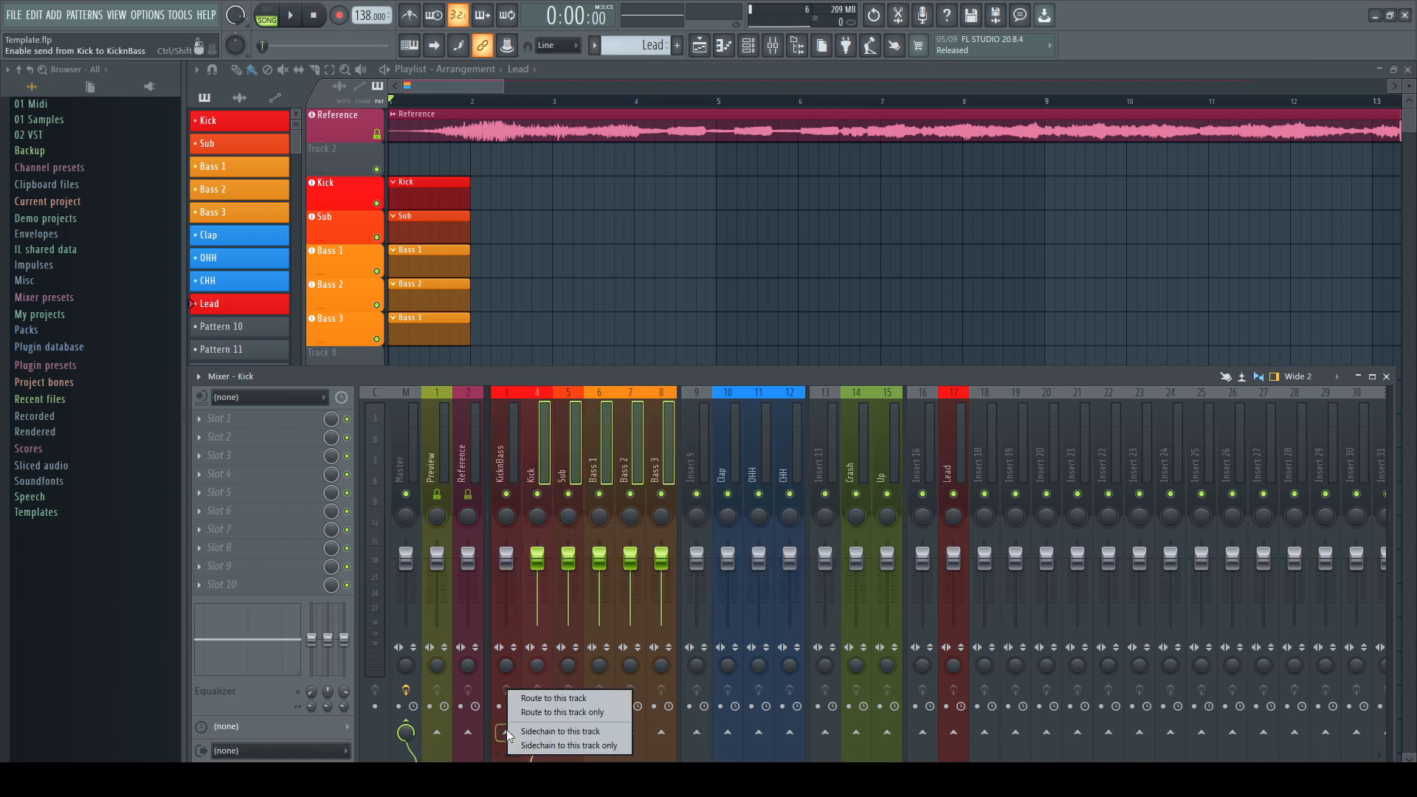
{"action": "left_click", "coordinate": [568, 712]}
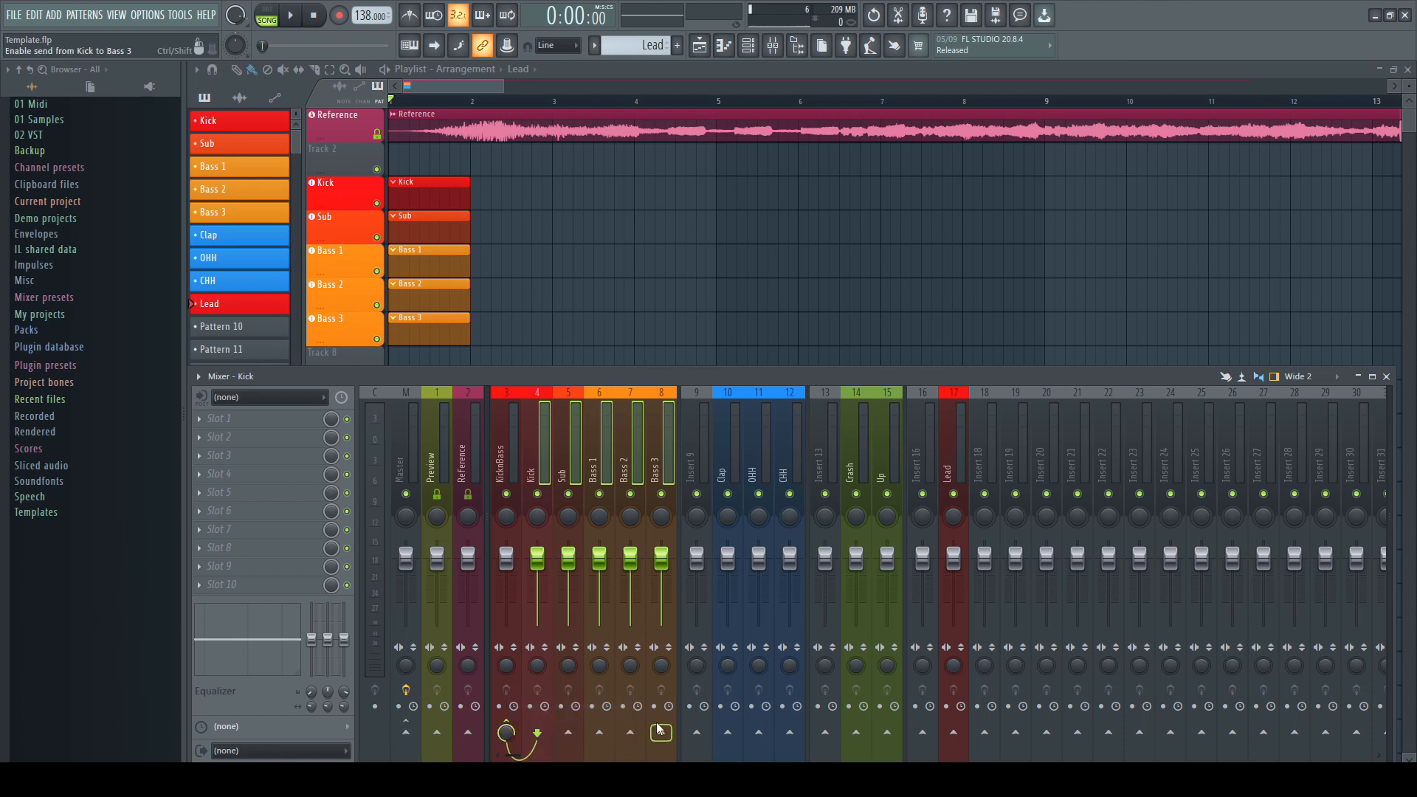
Name mixer insert 9 Perc Hi
{"action": "double_click", "coordinate": [696, 468]}
{"action": "left_click", "coordinate": [719, 462]}
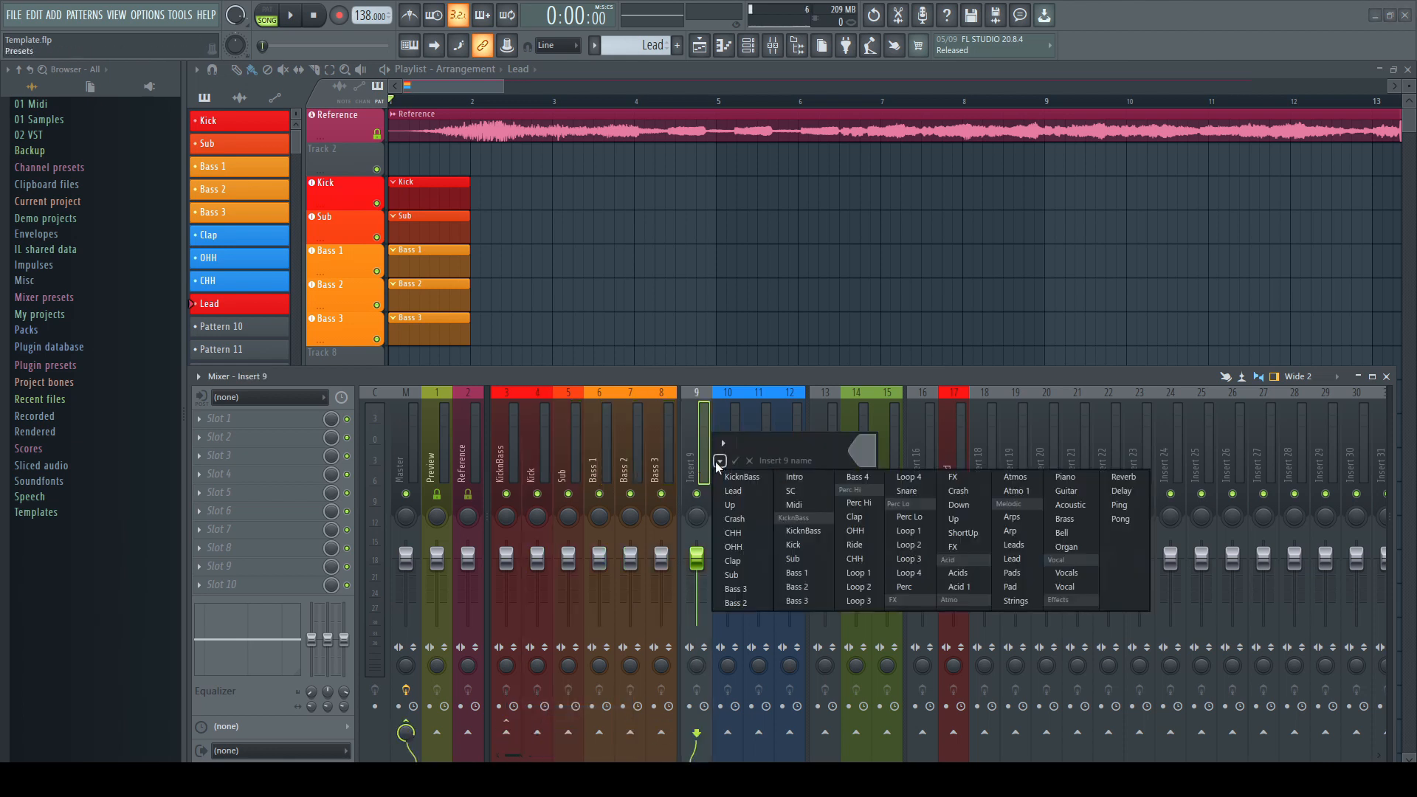
{"action": "left_click", "coordinate": [858, 503]}
{"action": "left_click", "coordinate": [735, 472]}
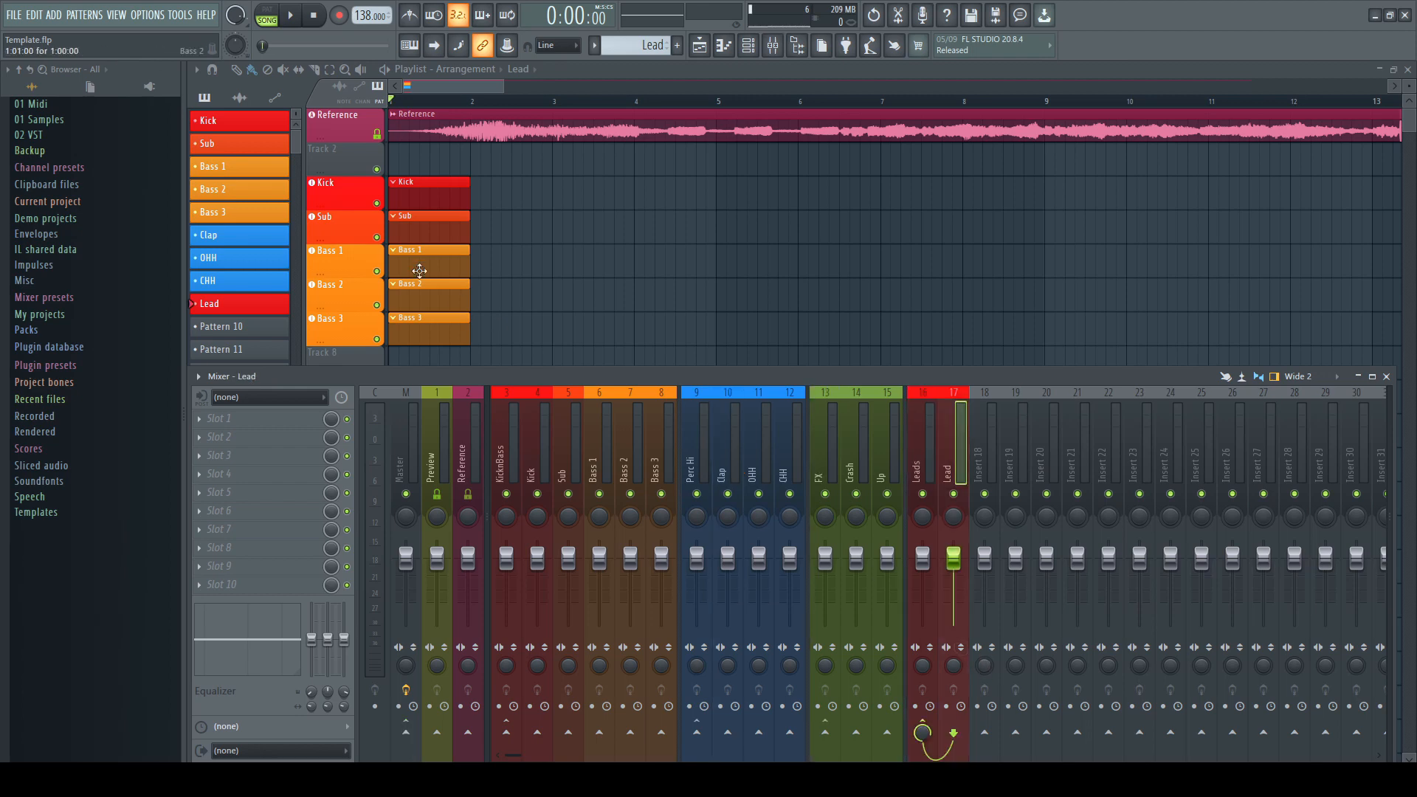
Set playlist track 2's track mode to the KicknBass mixer insert
{"action": "key", "text": "F9"}
{"action": "right_click", "coordinate": [335, 153]}
{"action": "mouse_move", "coordinate": [384, 226]}
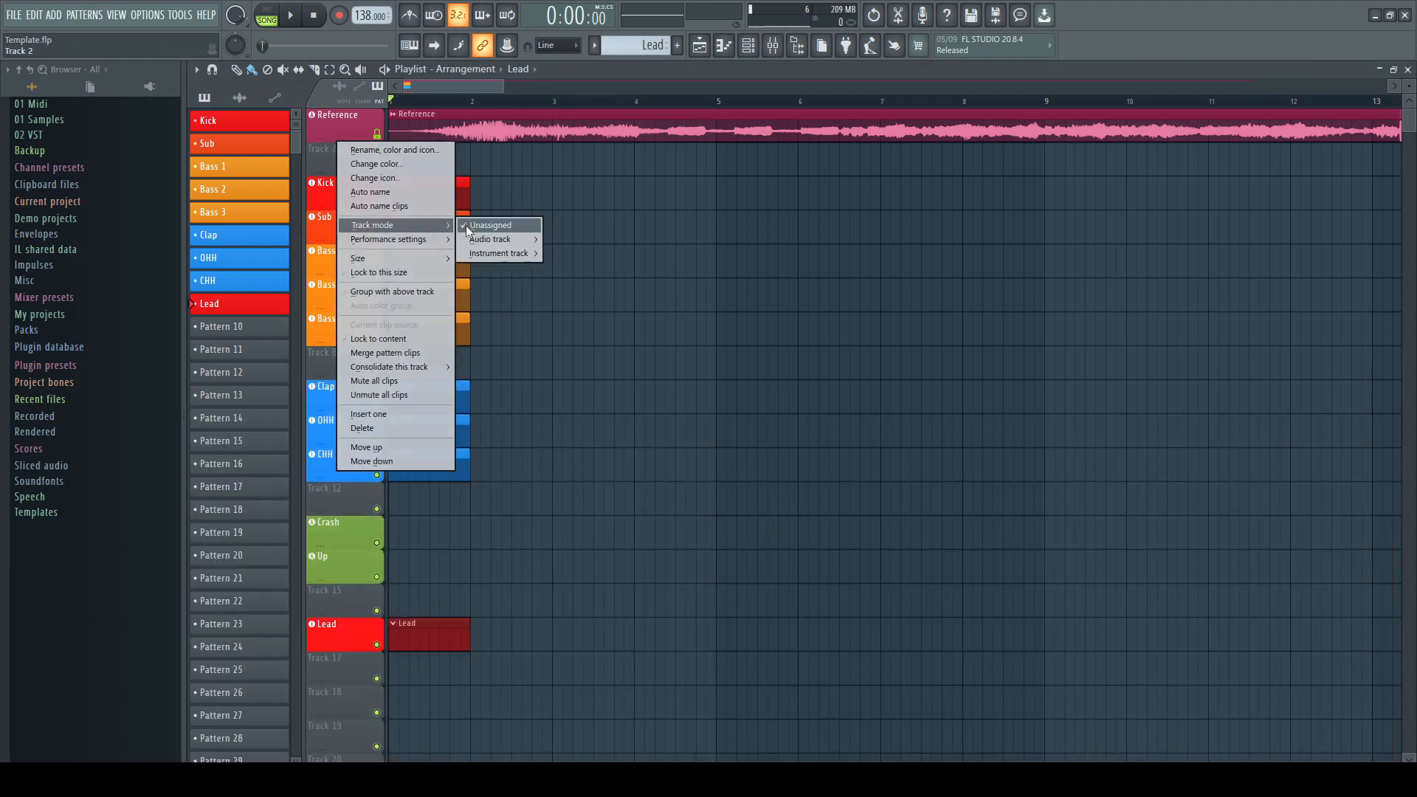
{"action": "mouse_move", "coordinate": [491, 239]}
{"action": "left_click", "coordinate": [595, 59]}
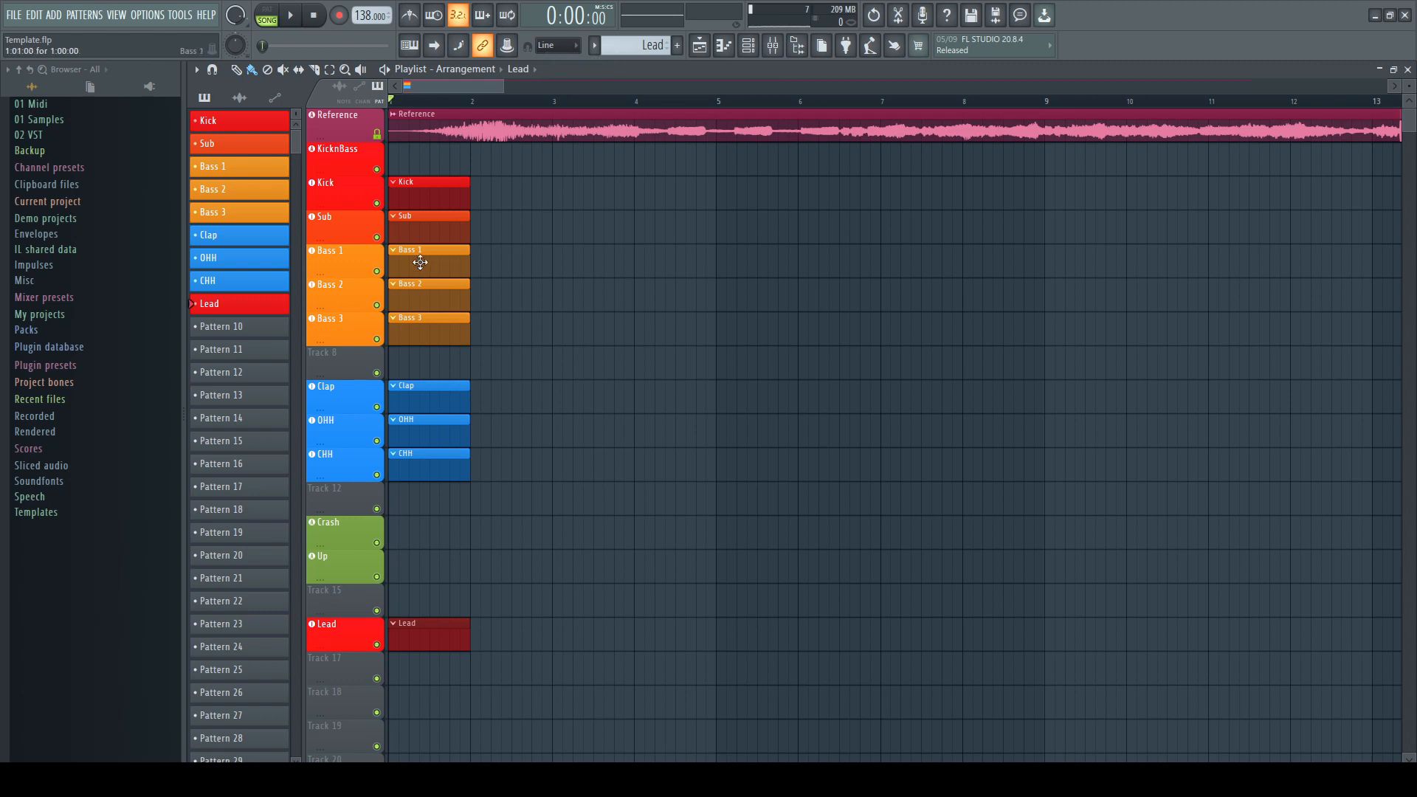
Group the Kick, Sub and Bass tracks under the KicknBass playlist track
{"action": "right_click", "coordinate": [350, 198]}
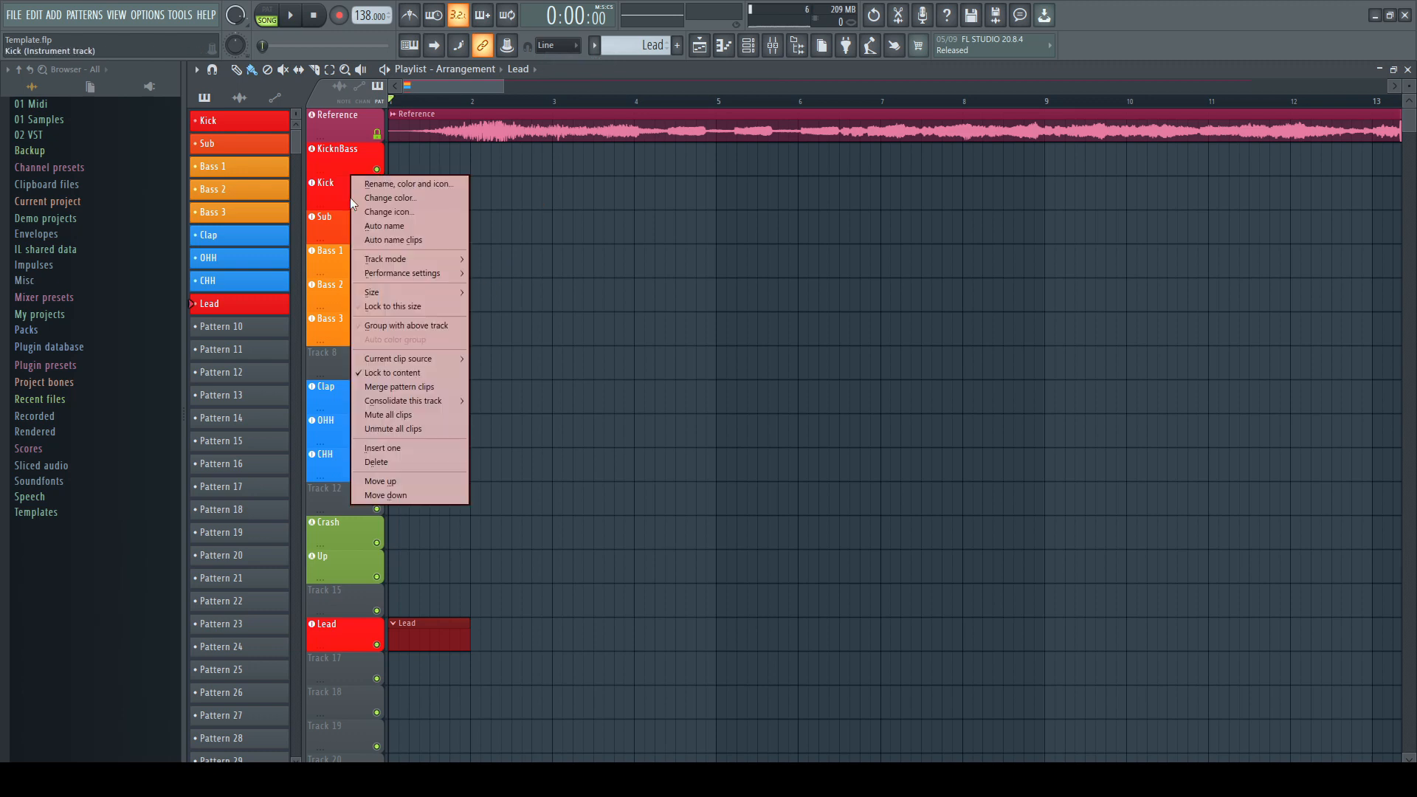
{"action": "key", "text": "g"}
{"action": "right_click", "coordinate": [340, 231]}
{"action": "key", "text": "g"}
{"action": "right_click", "coordinate": [337, 266]}
{"action": "key", "text": "g"}
{"action": "right_click", "coordinate": [340, 304]}
{"action": "key", "text": "g"}
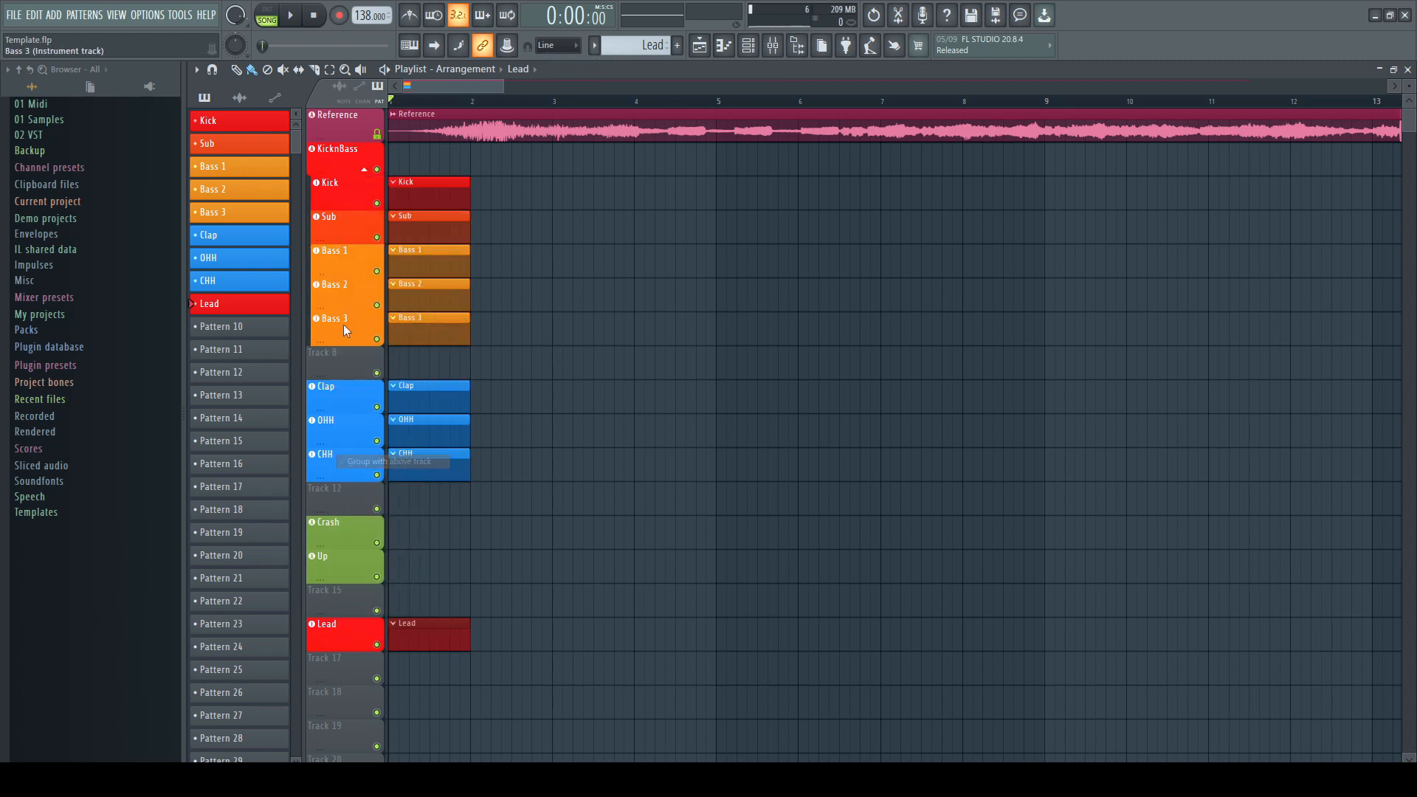
{"action": "left_click", "coordinate": [365, 170]}
{"action": "left_click", "coordinate": [365, 170]}
Add Fruity Parametric EQ 2 to an effect slot of the KicknBass insert
{"action": "key", "text": "F9"}
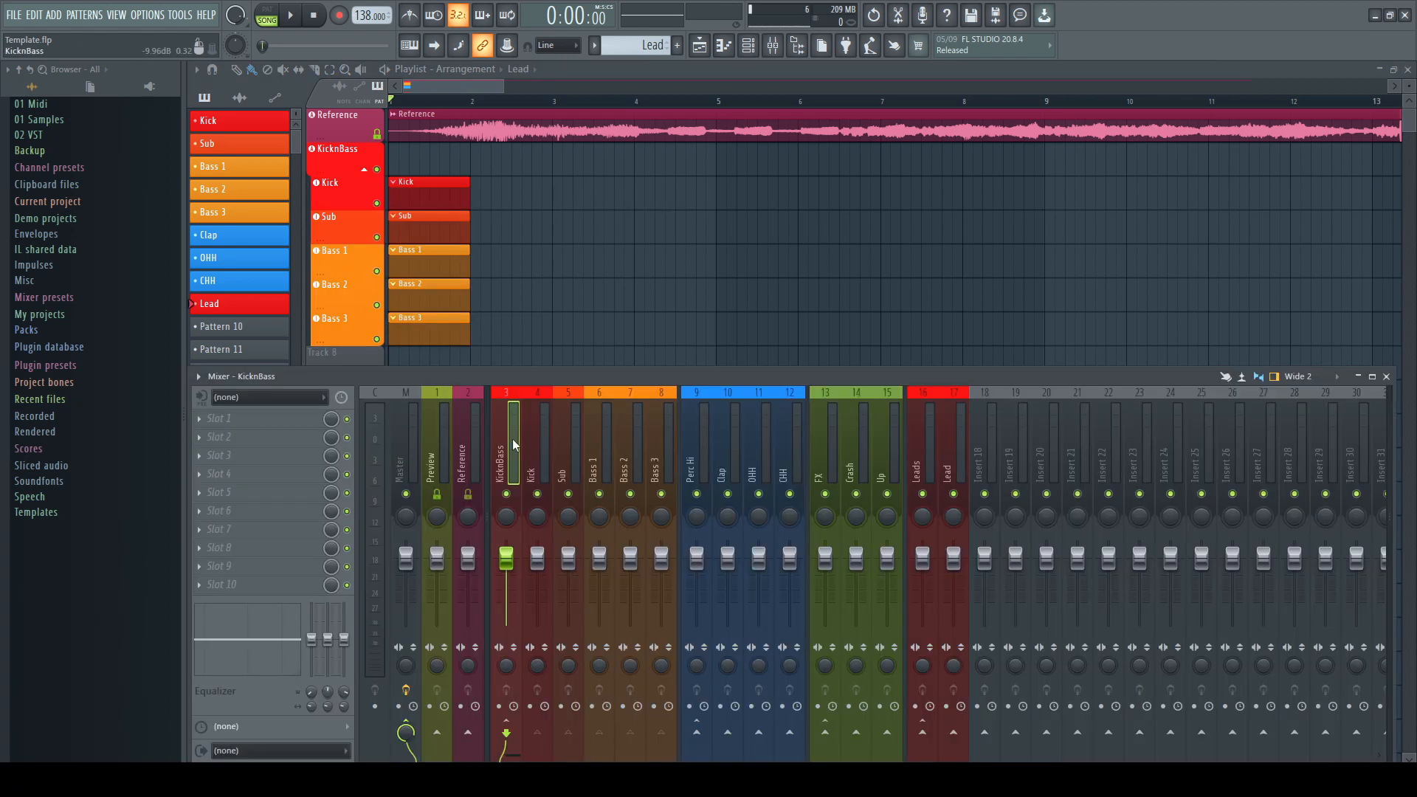
{"action": "left_click", "coordinate": [212, 442]}
{"action": "left_click", "coordinate": [440, 222]}
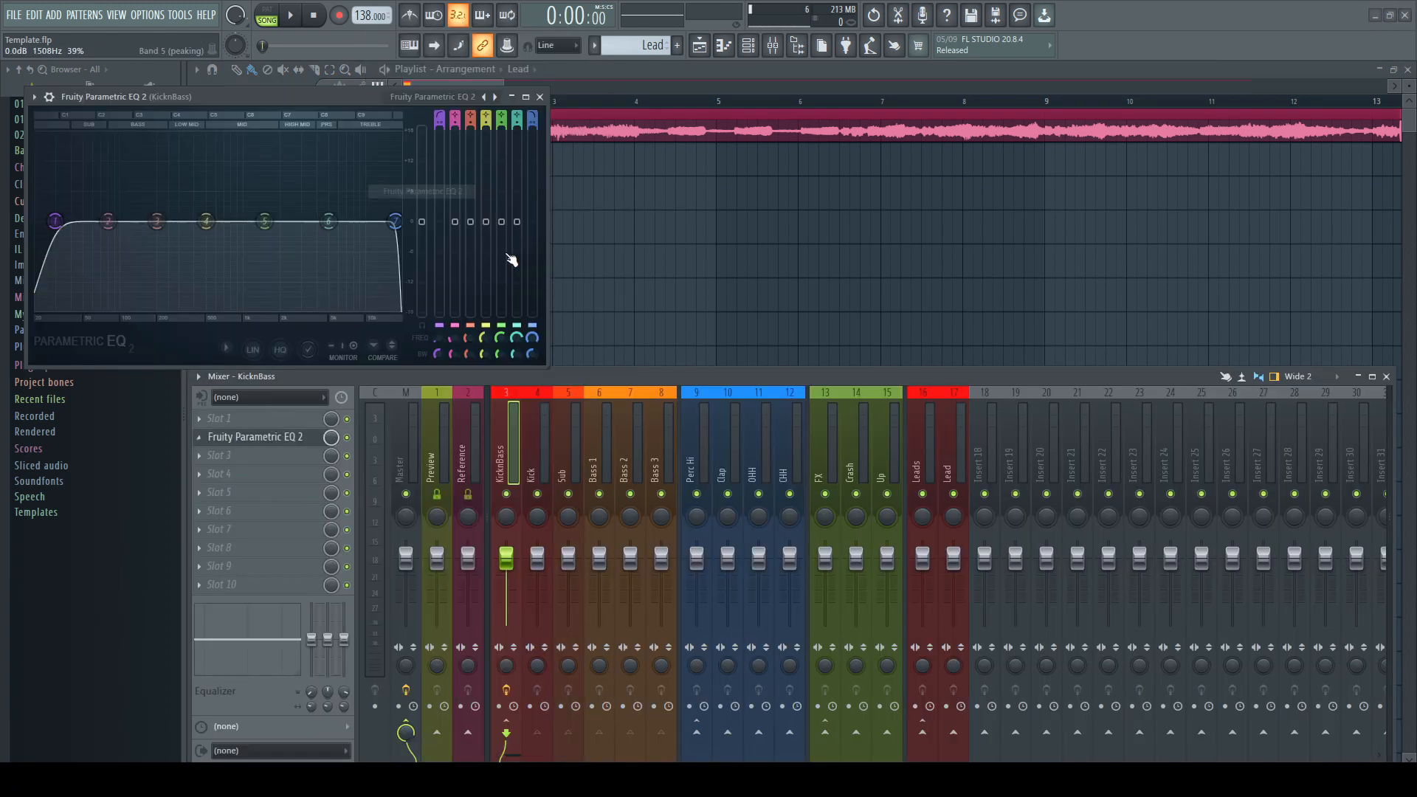
Create an automation clip for the Parametric EQ 2 main level and move its track under KicknBass
{"action": "left_click_drag", "start_coordinate": [347, 99], "coordinate": [846, 266]}
{"action": "right_click", "coordinate": [923, 395]}
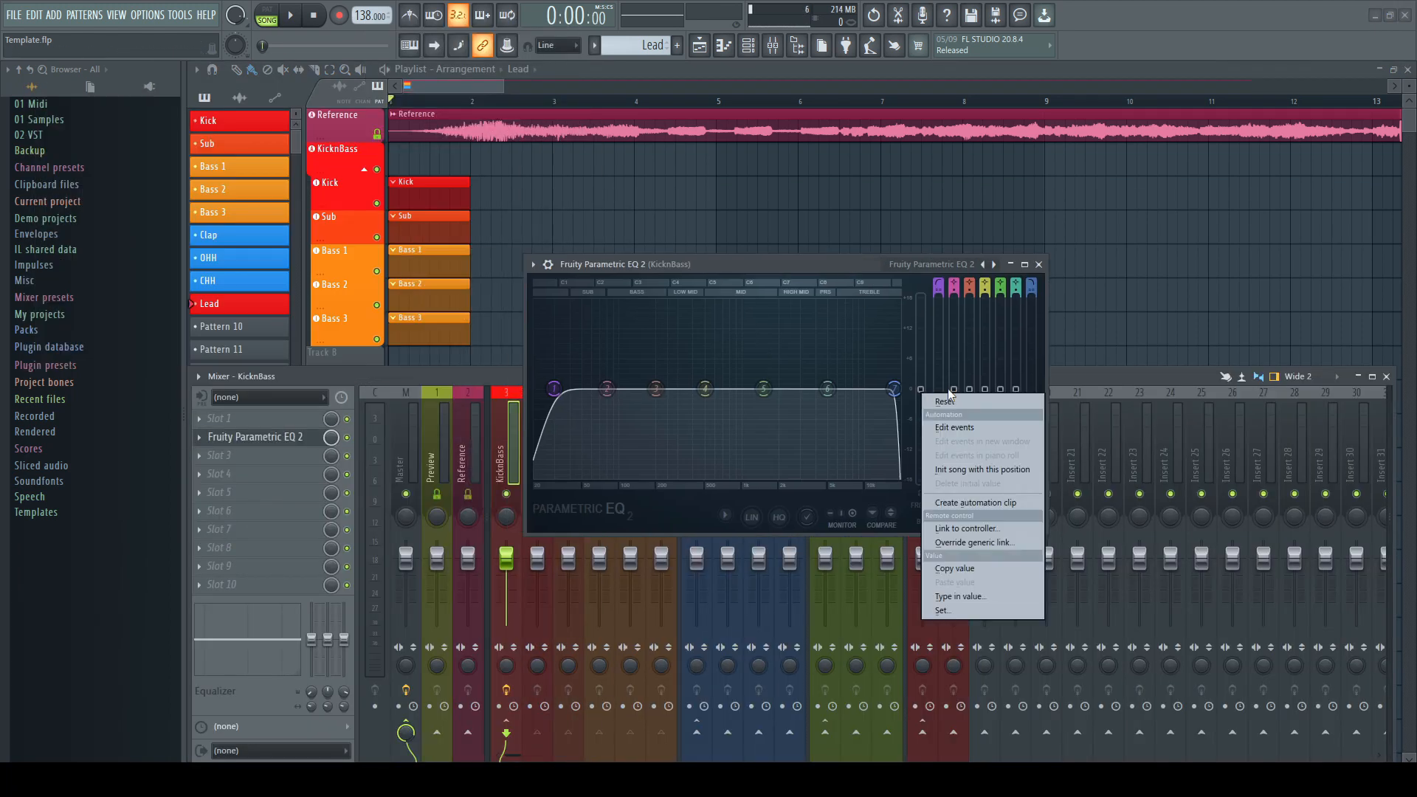
{"action": "left_click", "coordinate": [959, 500]}
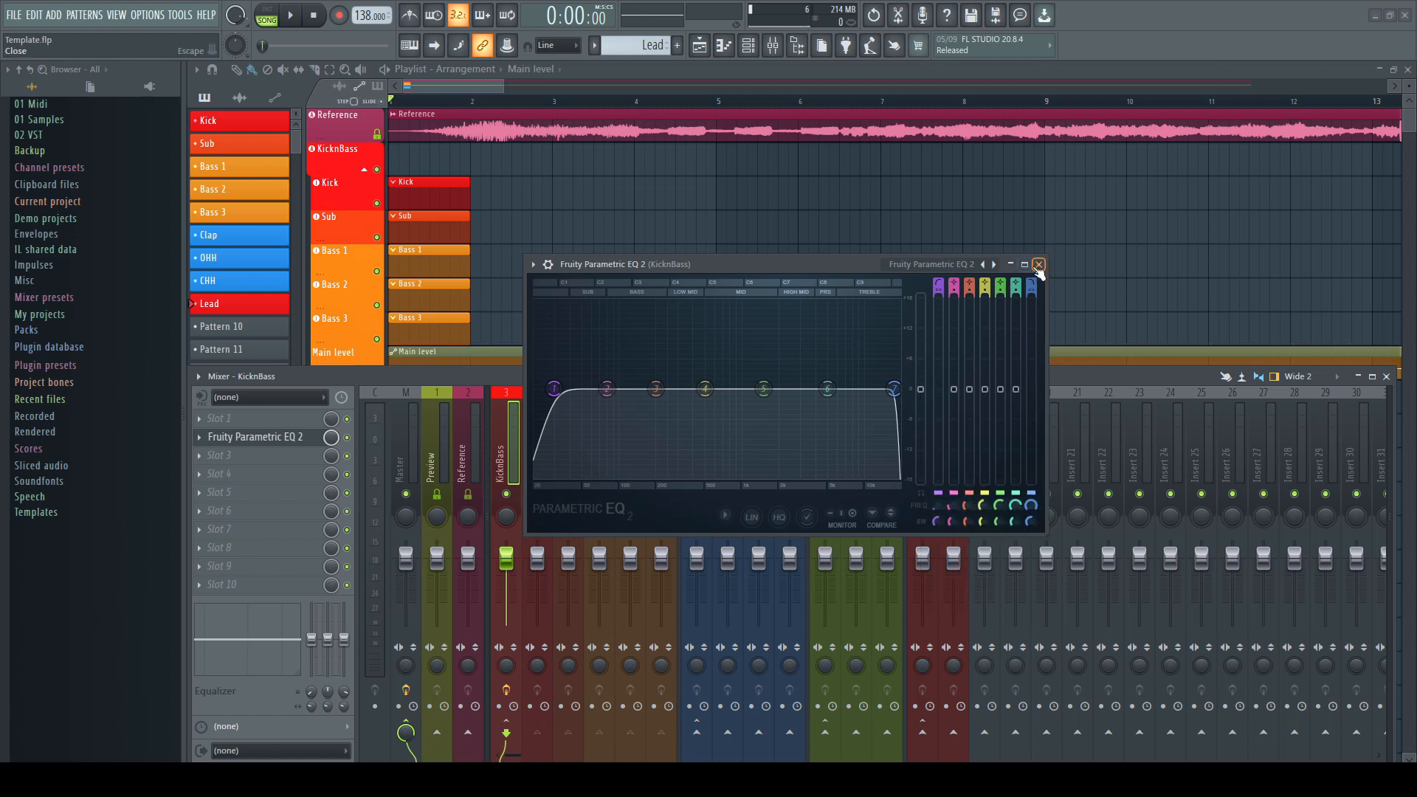
{"action": "left_click", "coordinate": [1038, 265]}
{"action": "left_click", "coordinate": [1389, 377]}
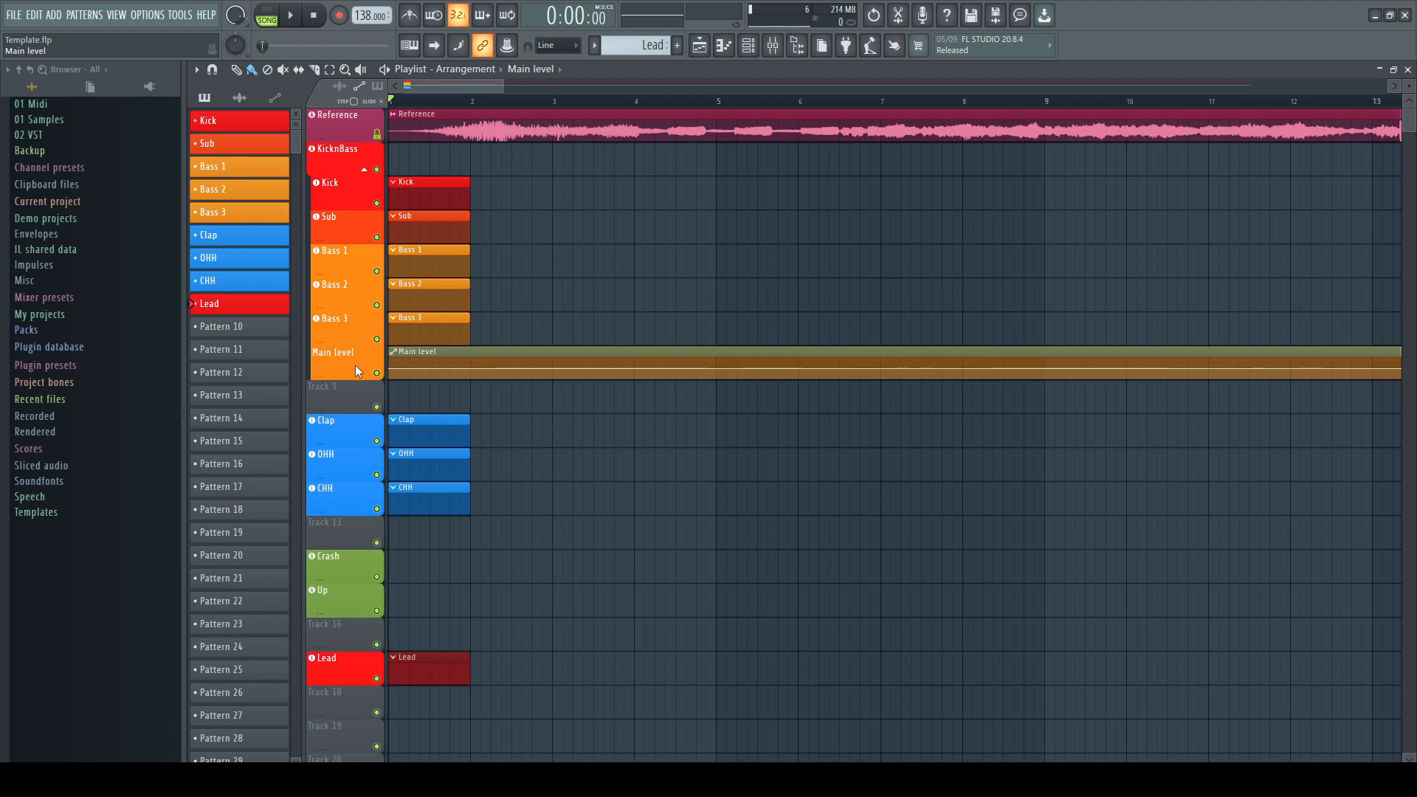
{"action": "left_click_drag", "start_coordinate": [356, 365], "coordinate": [356, 192]}
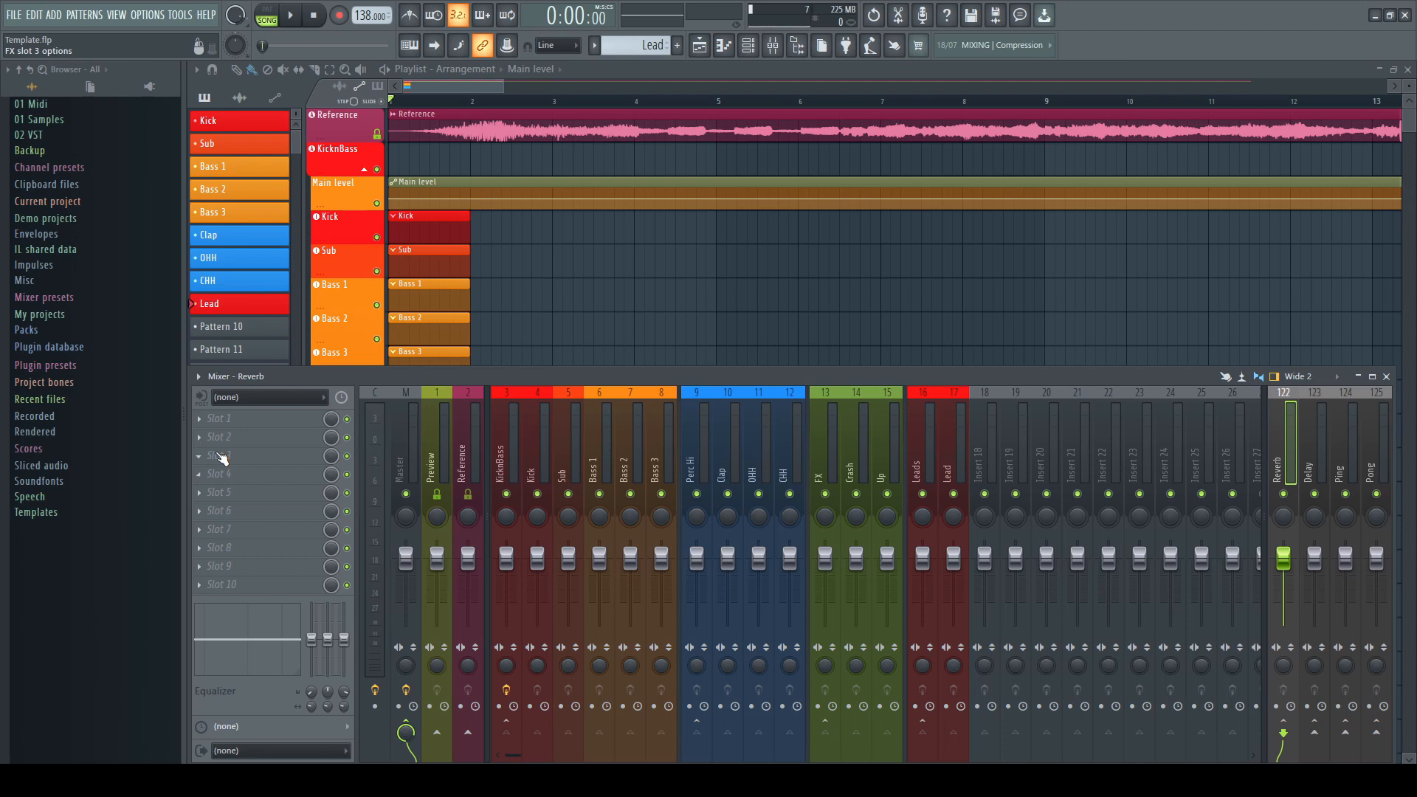
Add Fruity Reeverb 2 to the Reverb insert and load its Large Hall preset
{"action": "left_click", "coordinate": [218, 437]}
{"action": "left_click", "coordinate": [421, 436]}
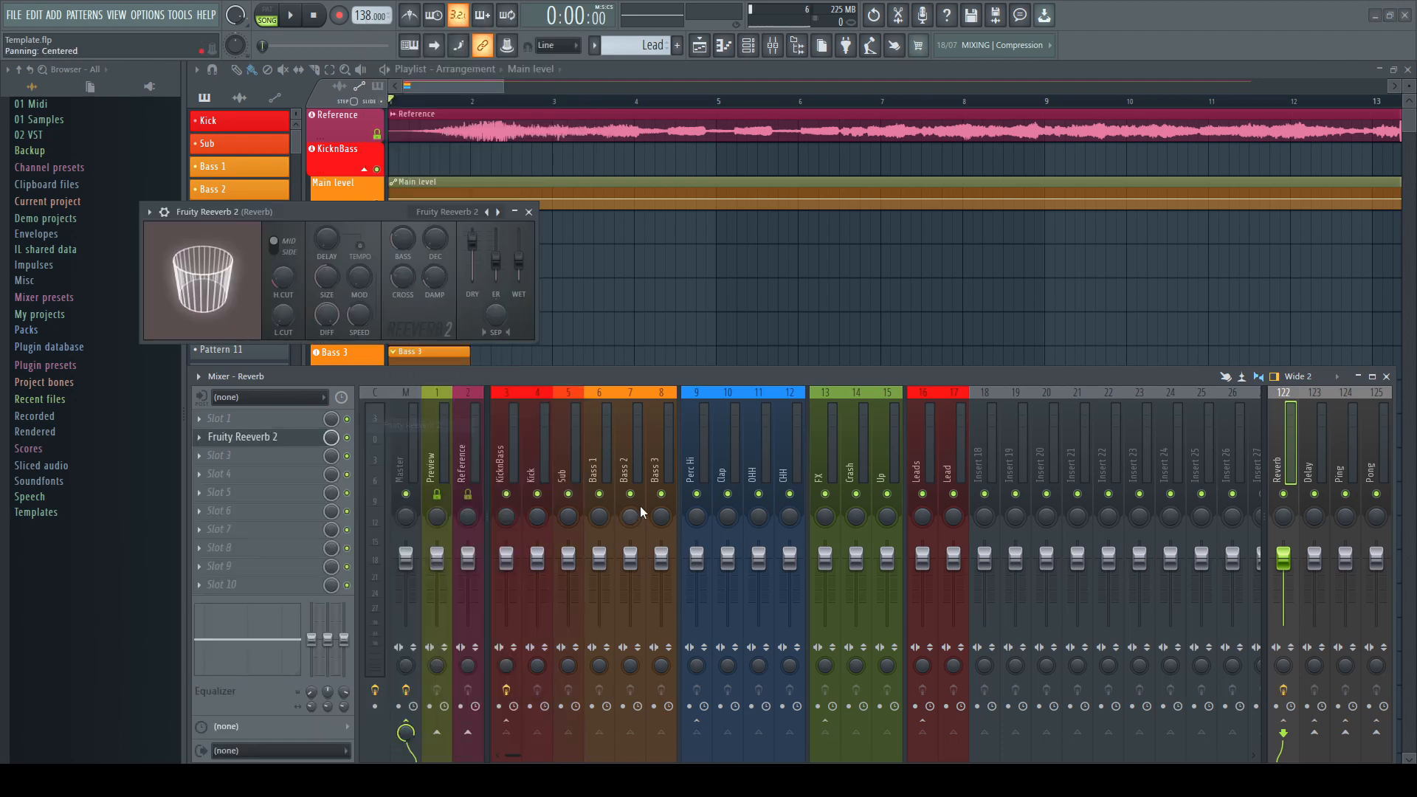
{"action": "left_click", "coordinate": [447, 212]}
{"action": "left_click", "coordinate": [480, 272]}
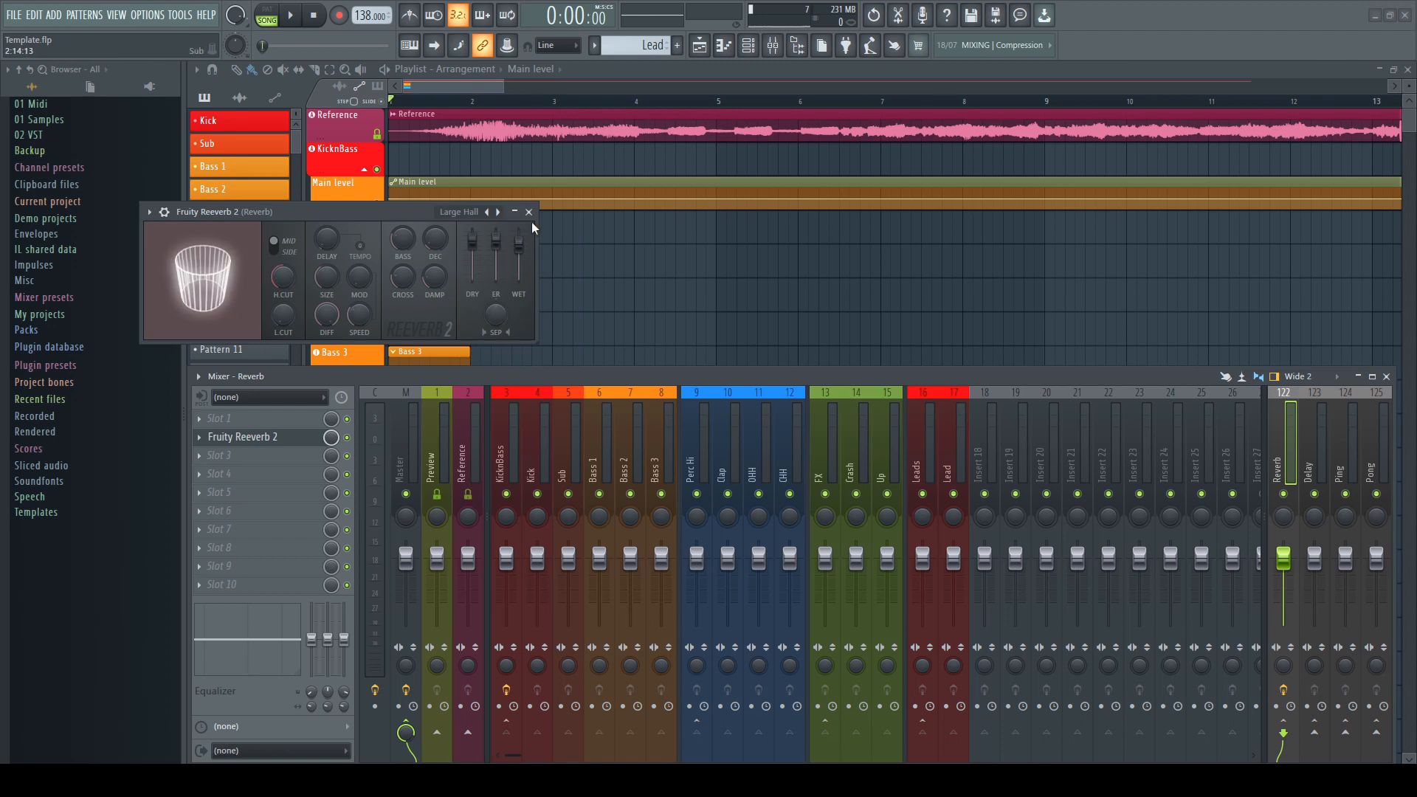
{"action": "left_click", "coordinate": [529, 213]}
Add Fruity Delay 3 to the Delay insert and pick a preset for it
{"action": "left_click", "coordinate": [1317, 450]}
{"action": "left_click", "coordinate": [244, 437]}
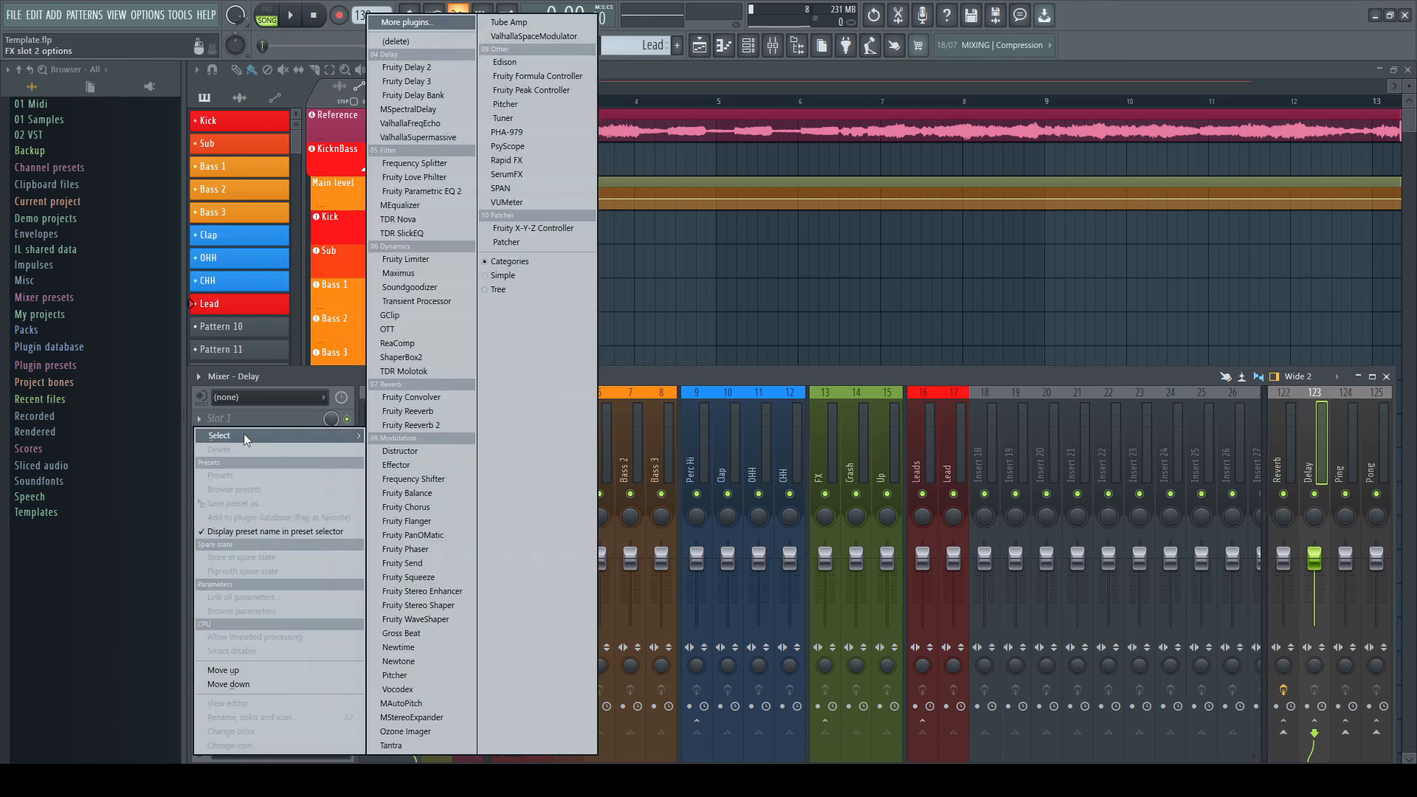
{"action": "left_click", "coordinate": [435, 82]}
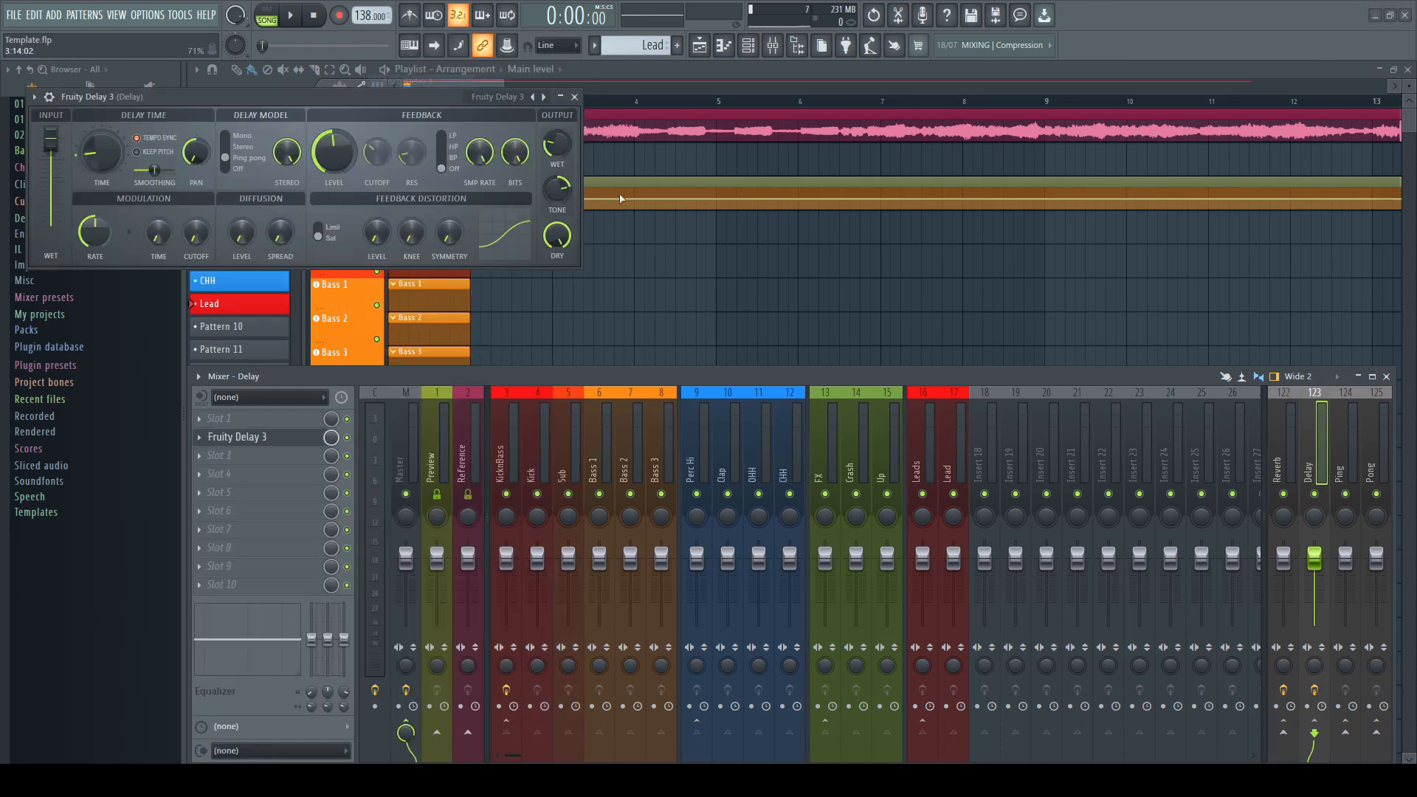
{"action": "left_click", "coordinate": [494, 105]}
{"action": "left_click", "coordinate": [543, 146]}
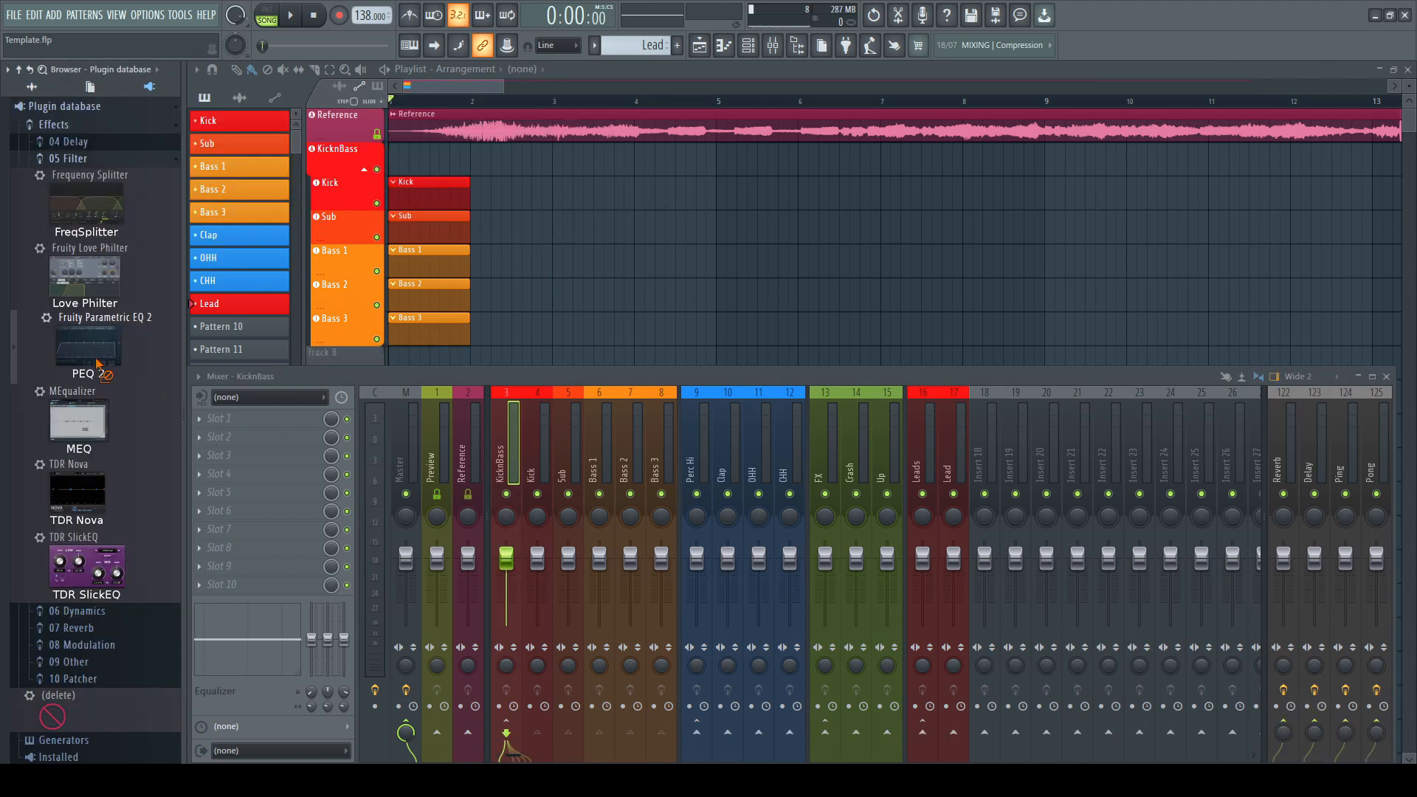
Add Parametric EQ 2 from the plugin database to the KicknBass and Kick inserts
{"action": "left_click_drag", "start_coordinate": [104, 354], "coordinate": [252, 440]}
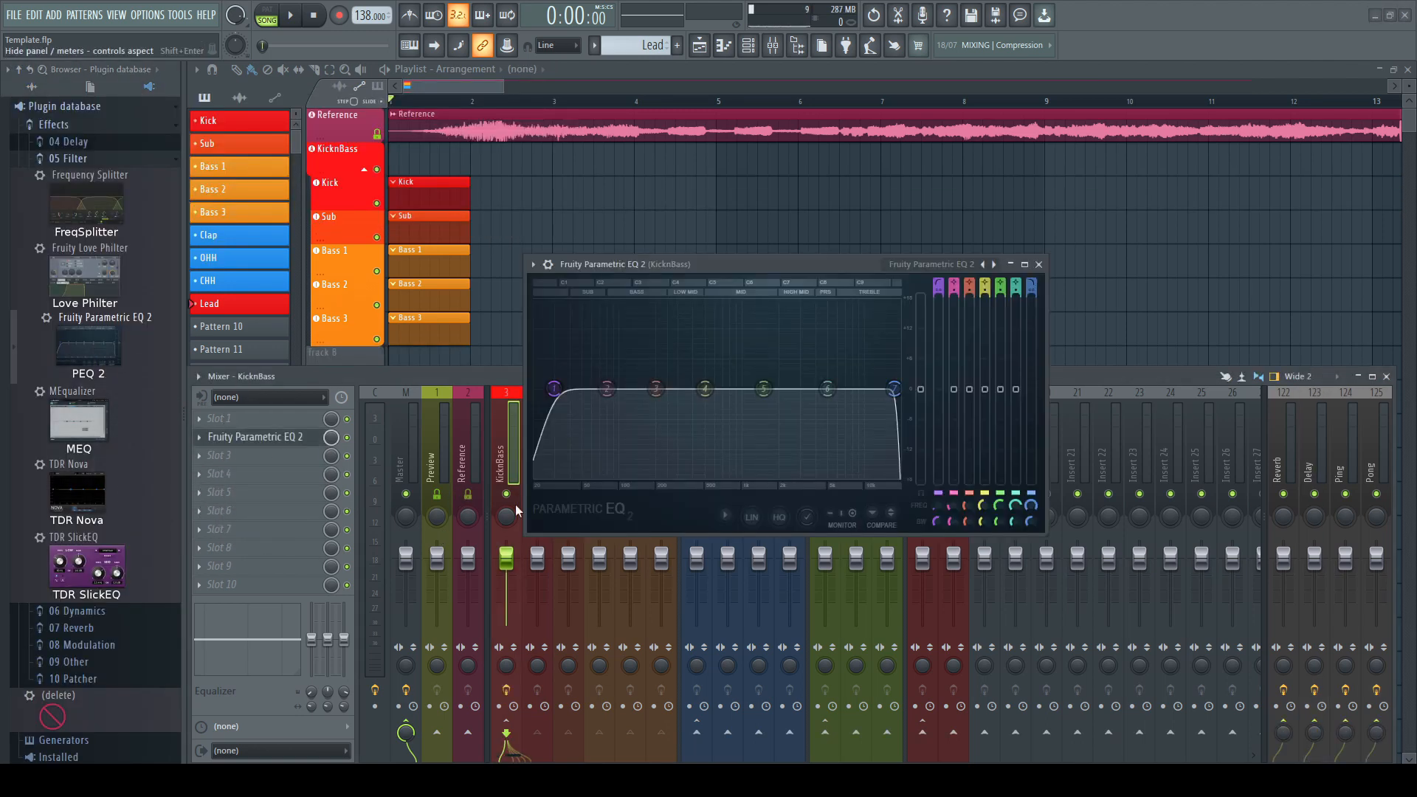
{"action": "left_click", "coordinate": [1041, 269]}
{"action": "left_click", "coordinate": [539, 439]}
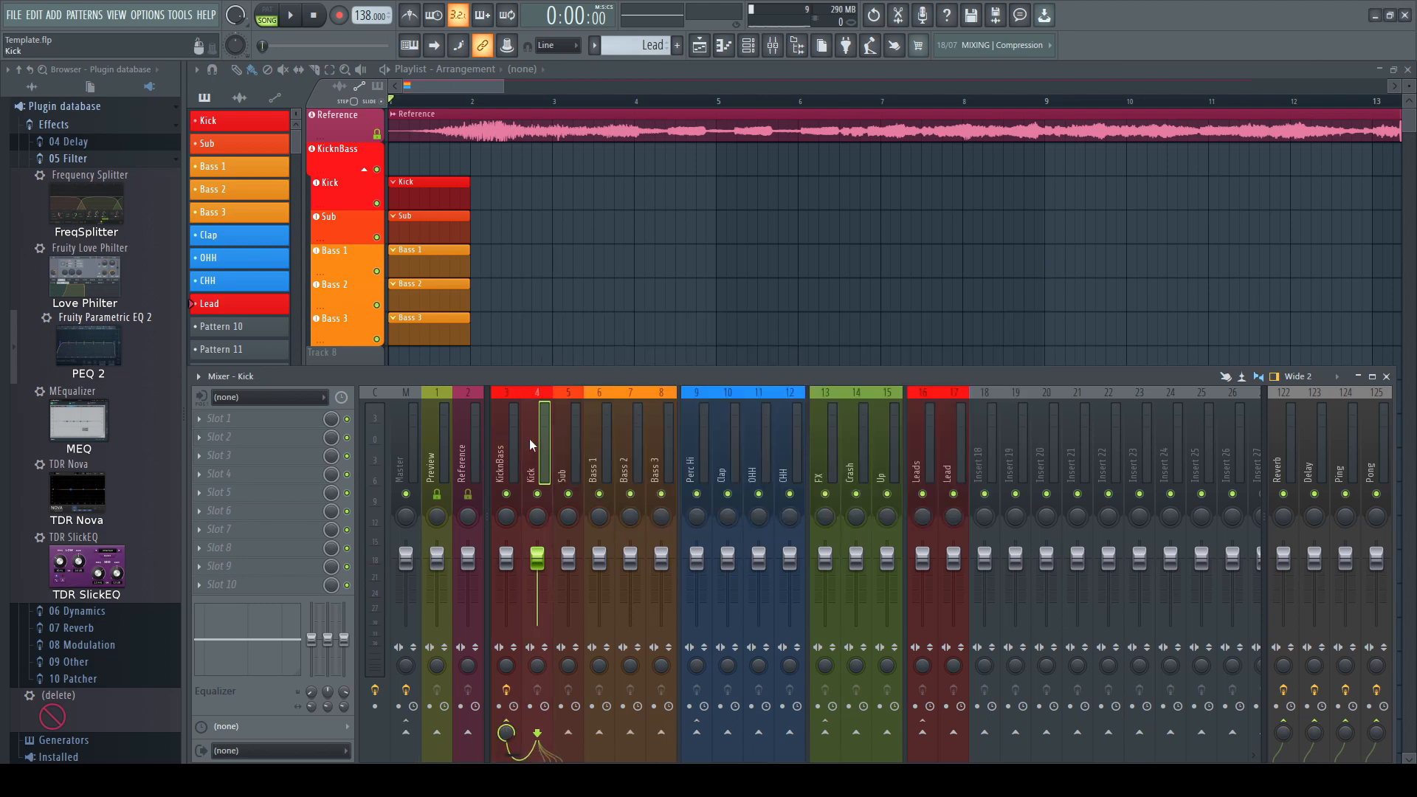
{"action": "left_click_drag", "start_coordinate": [89, 348], "coordinate": [251, 438]}
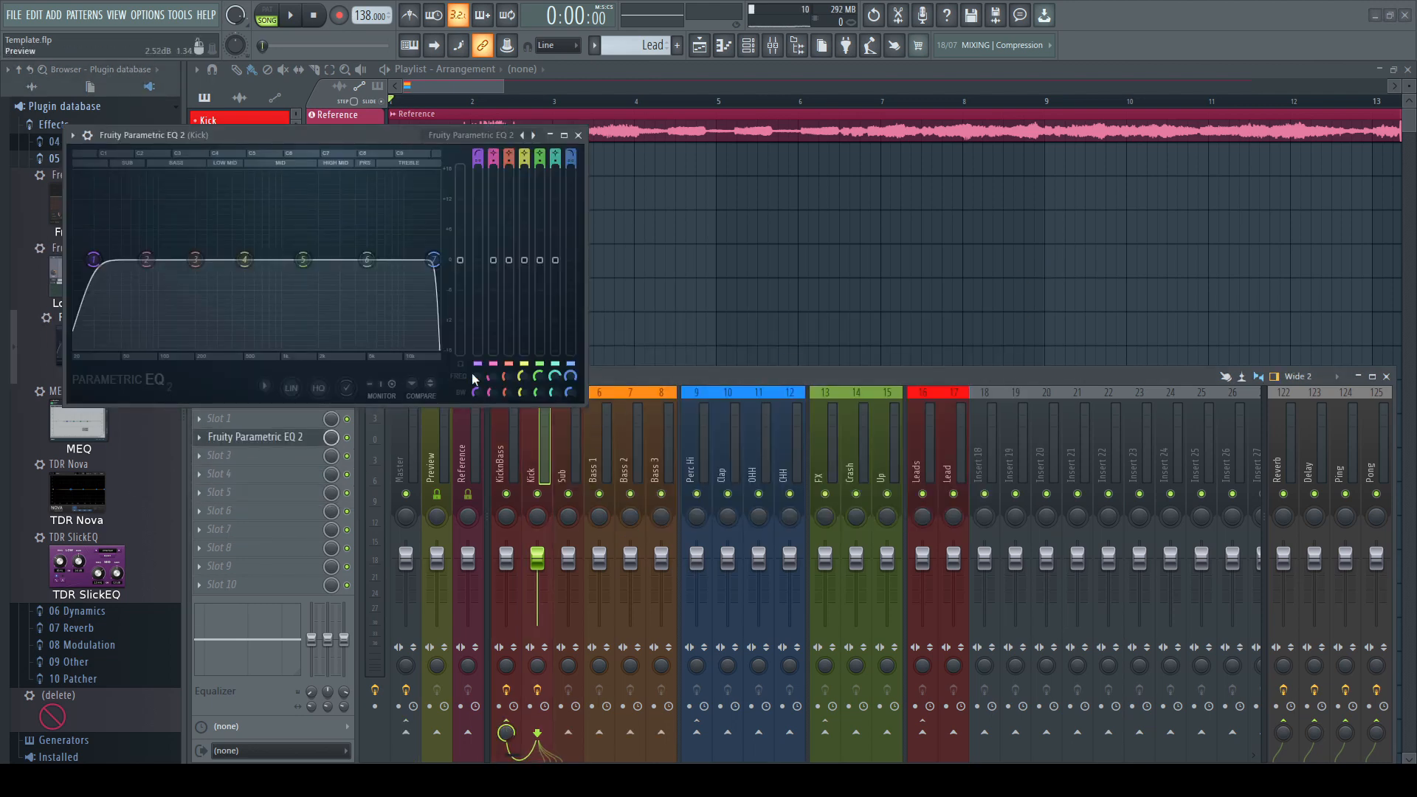
{"action": "left_click", "coordinate": [583, 132]}
Add Parametric EQ 2 from the plugin database to the Sub insert
{"action": "left_click", "coordinate": [568, 455]}
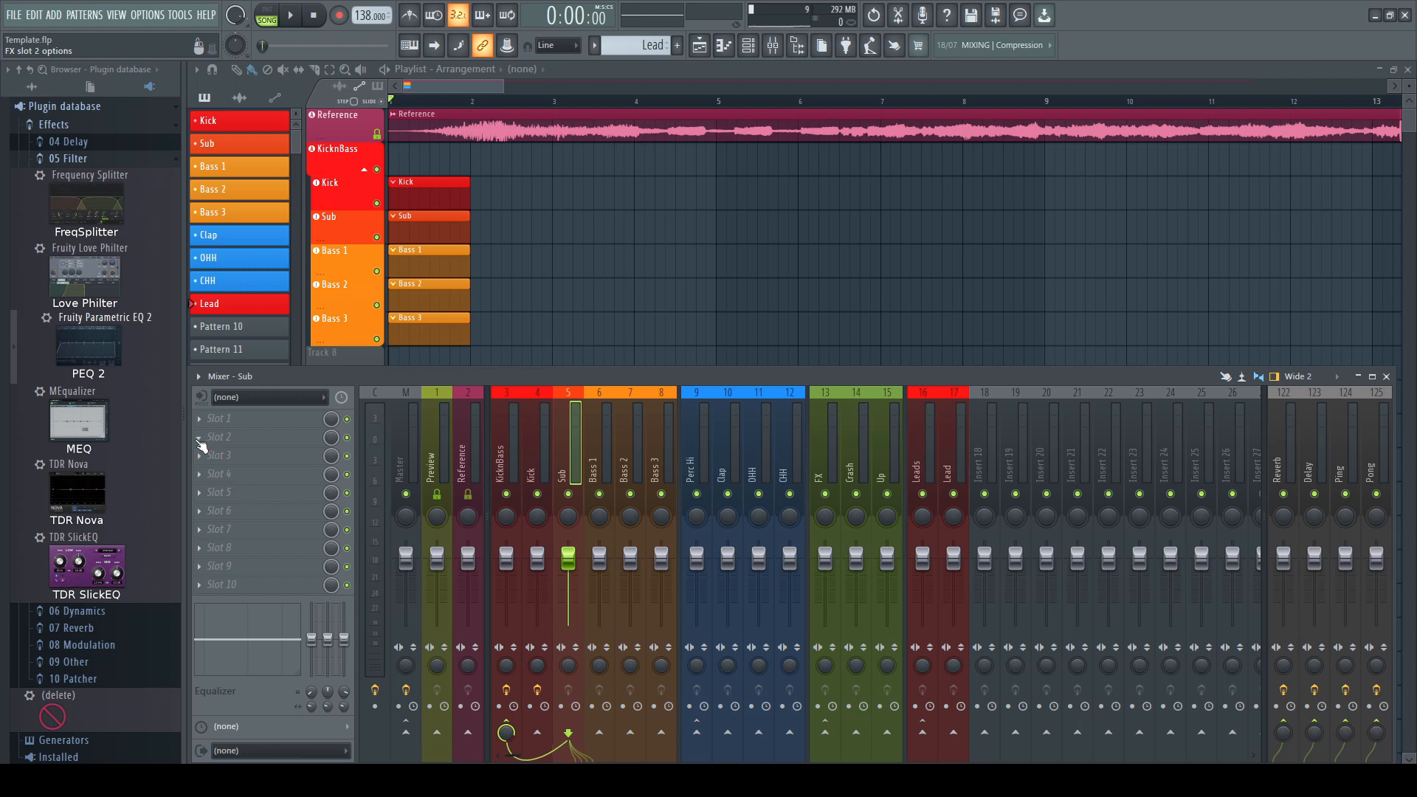
{"action": "left_click_drag", "start_coordinate": [88, 347], "coordinate": [241, 439]}
{"action": "left_click", "coordinate": [616, 174]}
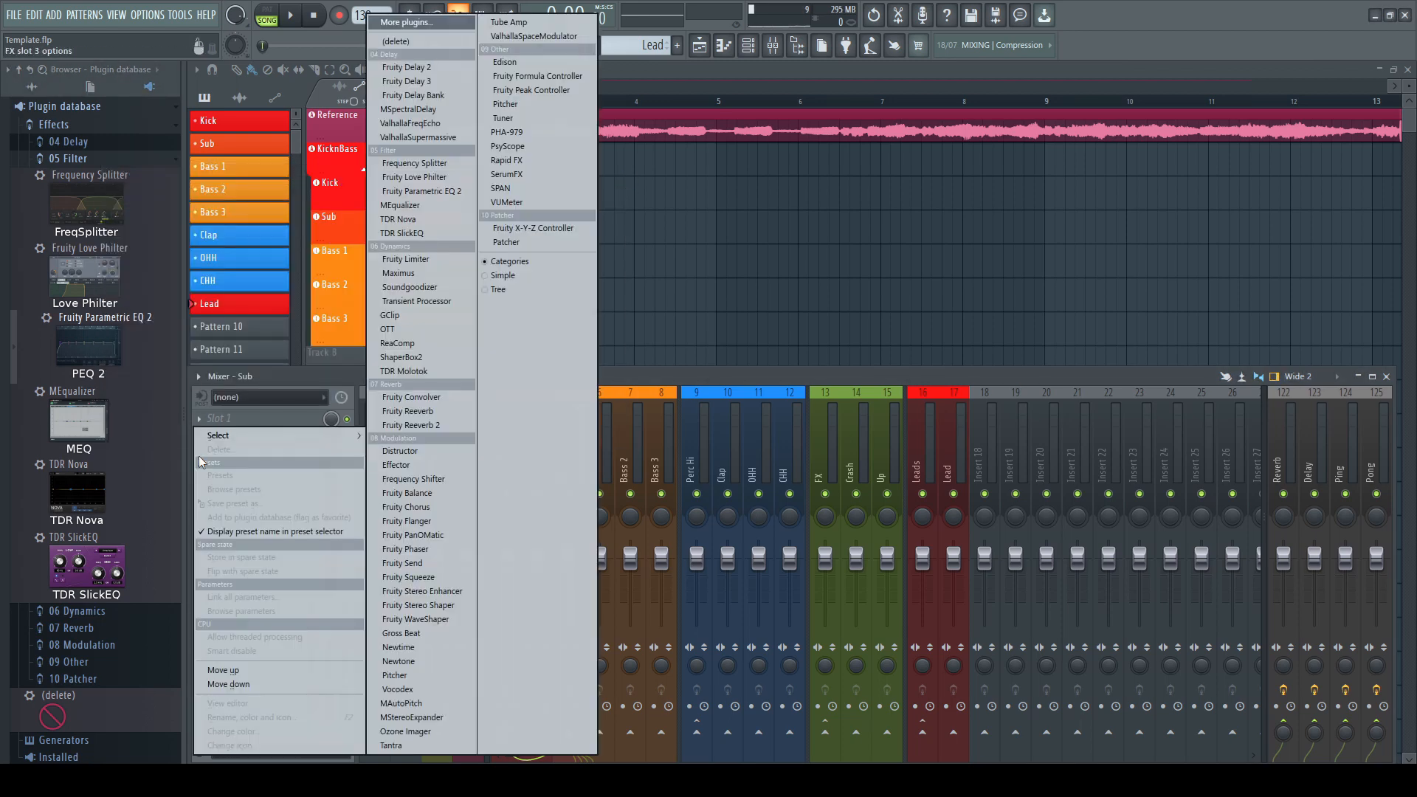
Add Maximus and Soundgoodizer to the Sub insert's next effect slots
{"action": "left_click", "coordinate": [199, 456]}
{"action": "left_click", "coordinate": [420, 273]}
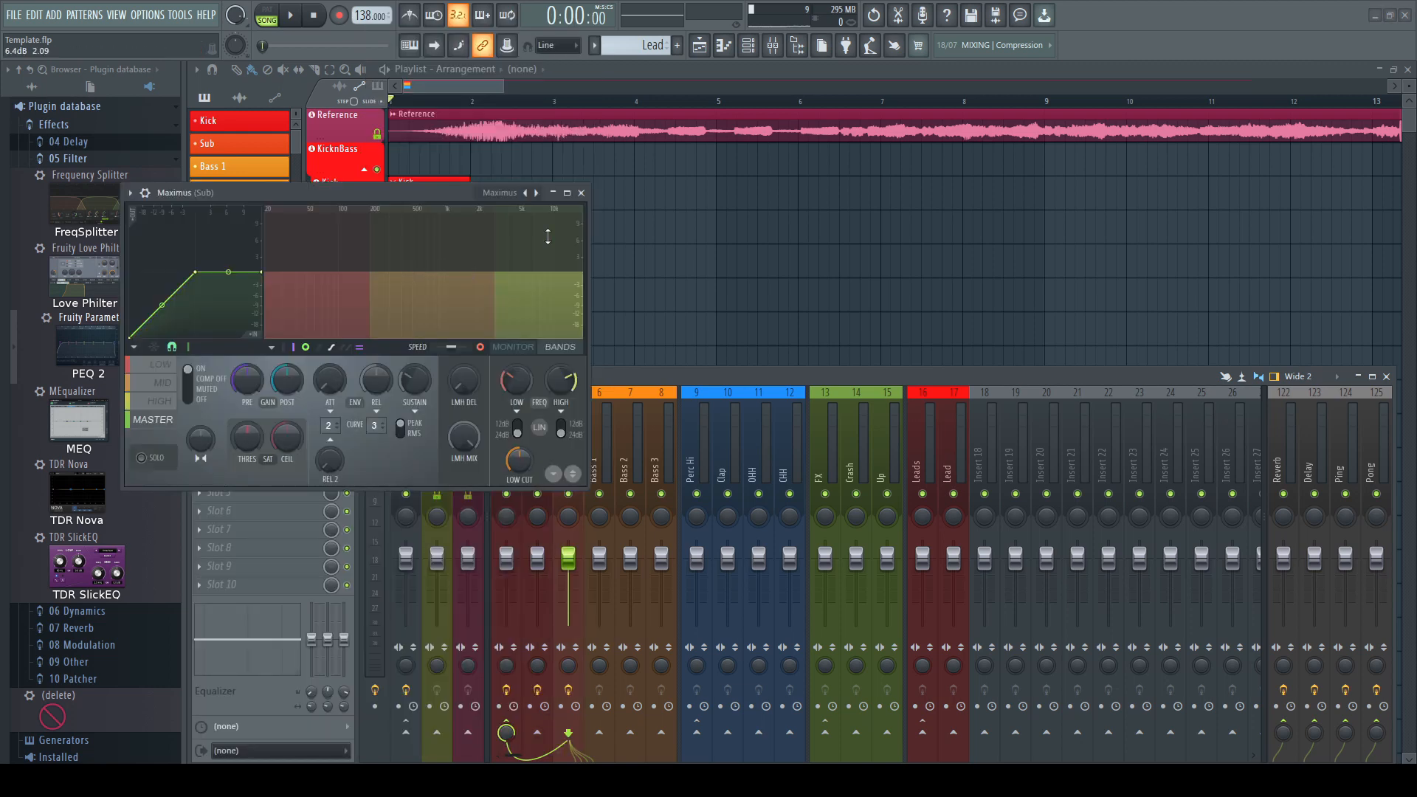
{"action": "left_click", "coordinate": [582, 199]}
{"action": "left_click", "coordinate": [199, 474]}
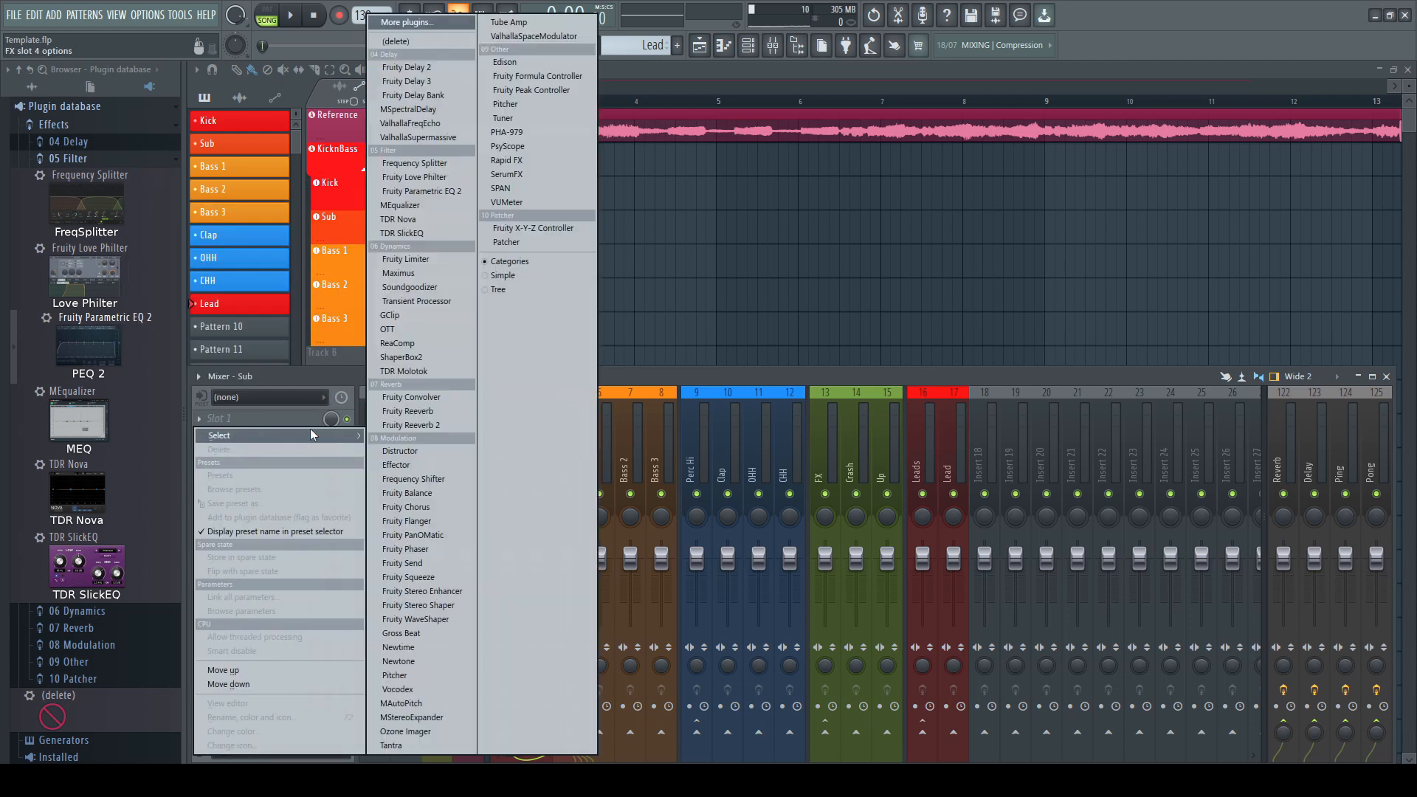
{"action": "left_click", "coordinate": [410, 287]}
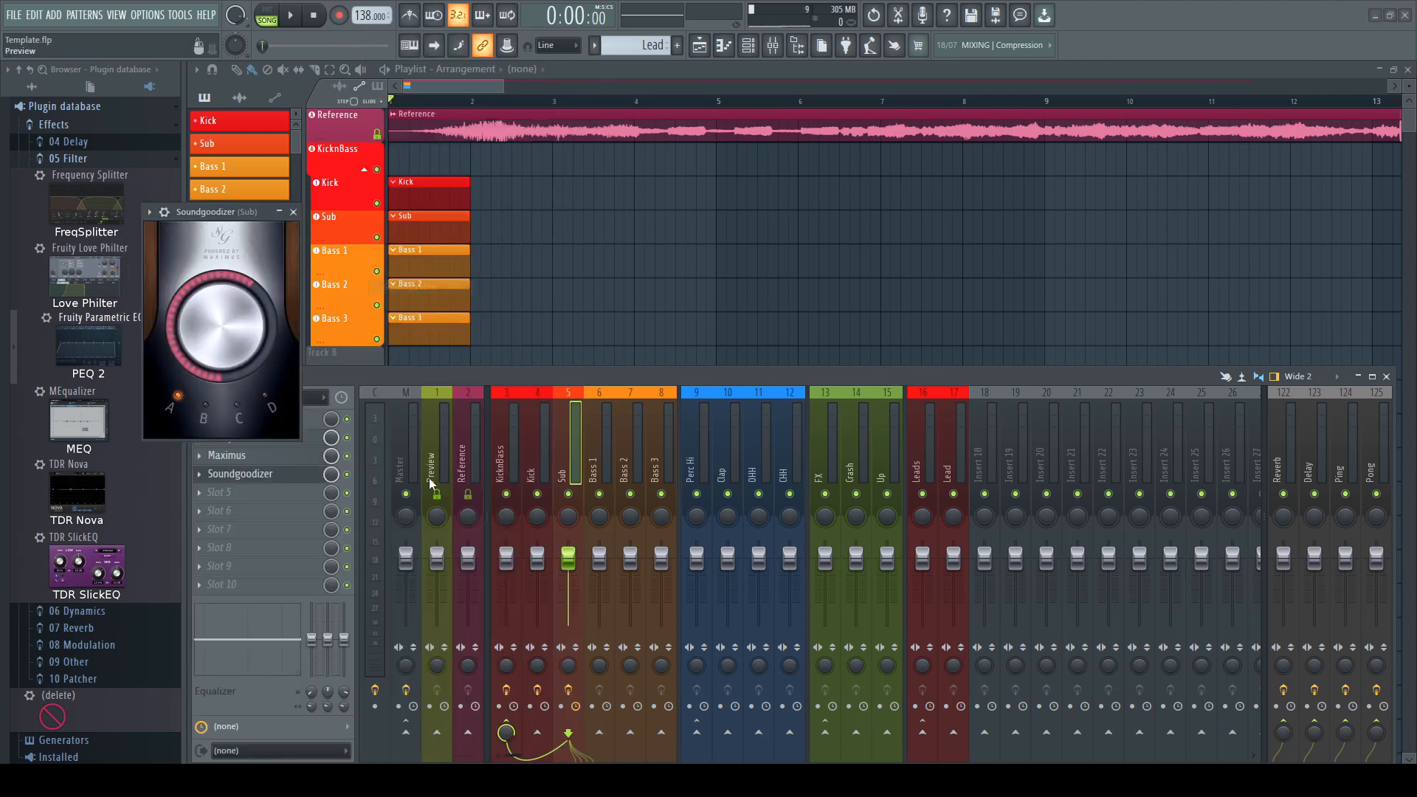
{"action": "left_click", "coordinate": [295, 211]}
Add Fruity WaveShaper to the Sub insert's fifth effect slot and close its window
{"action": "left_click", "coordinate": [201, 492]}
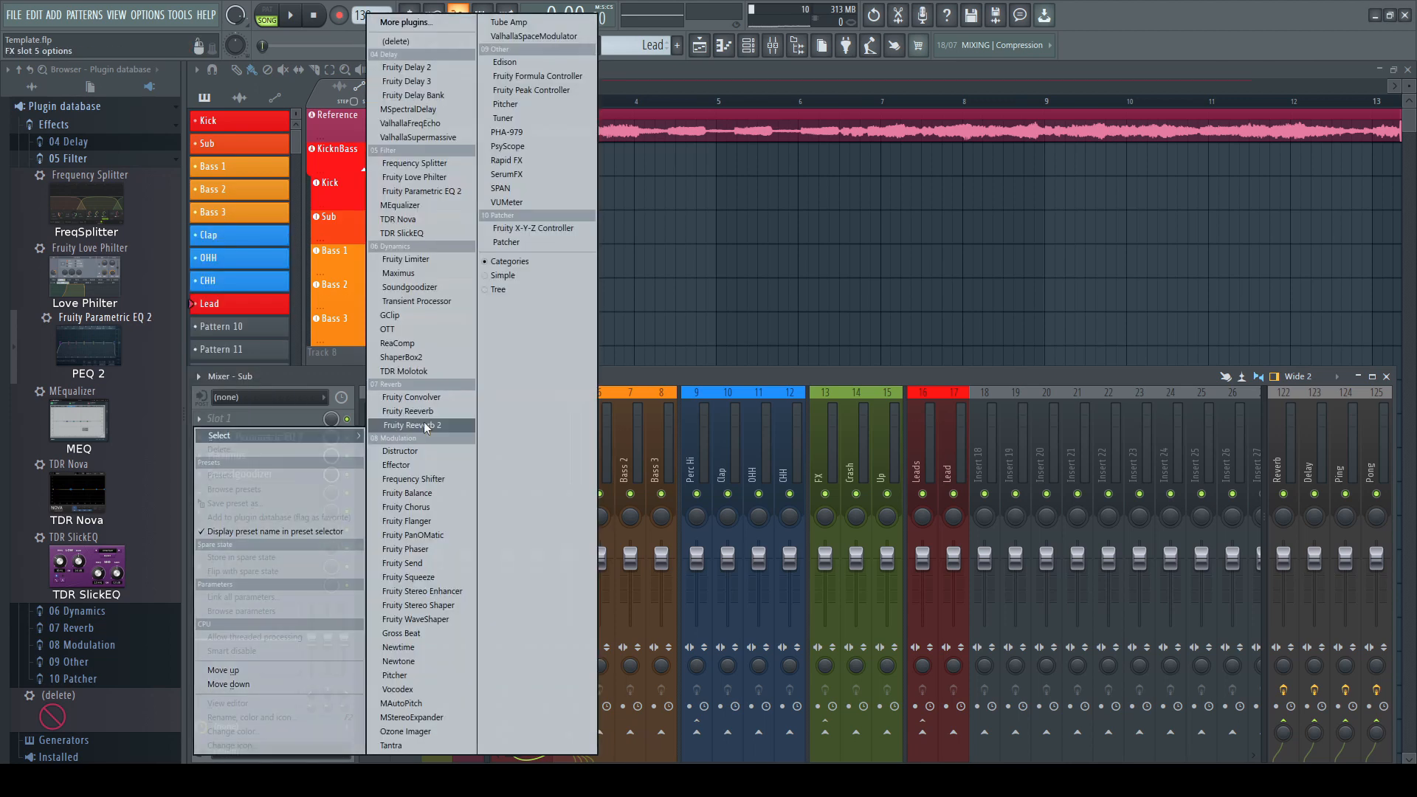
{"action": "left_click", "coordinate": [436, 620]}
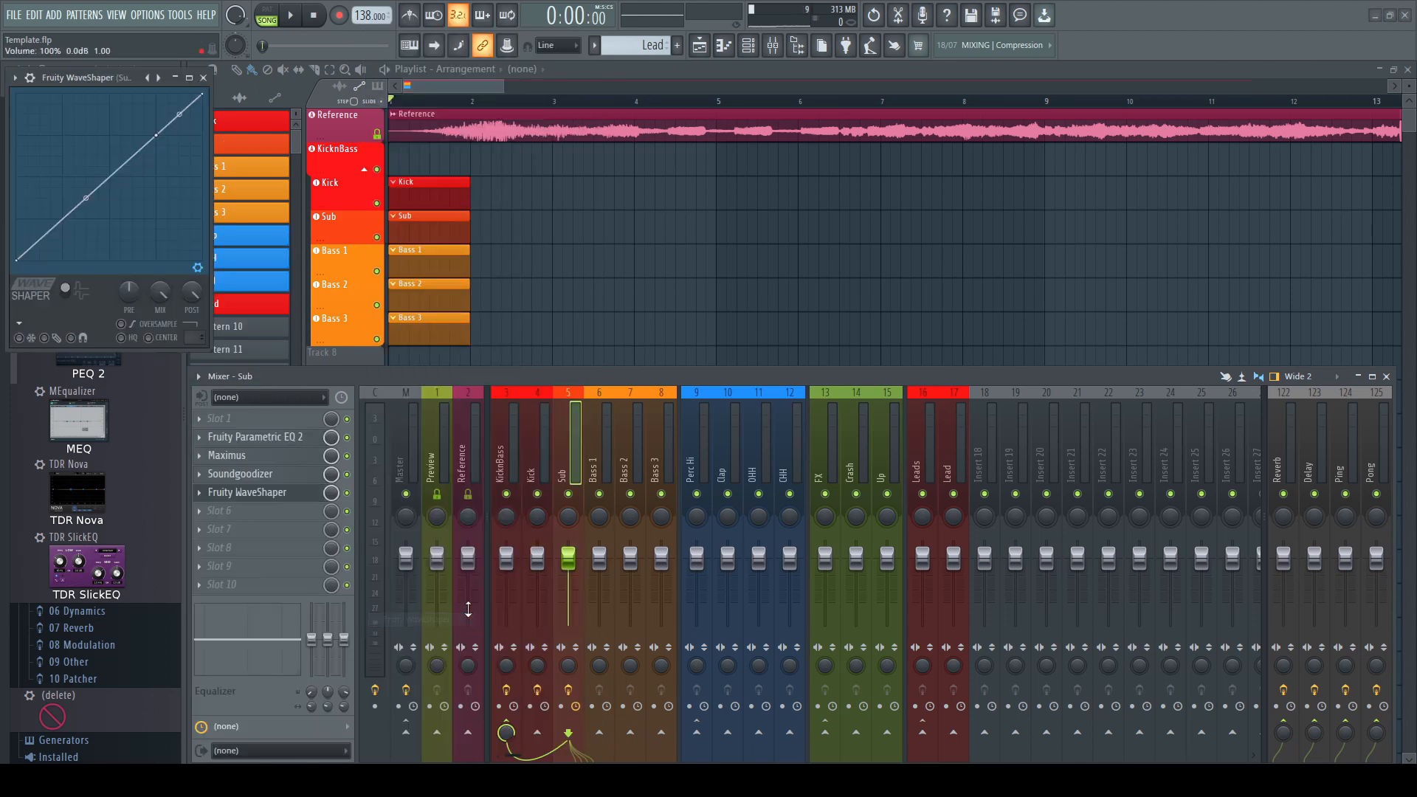
{"action": "left_click", "coordinate": [203, 78]}
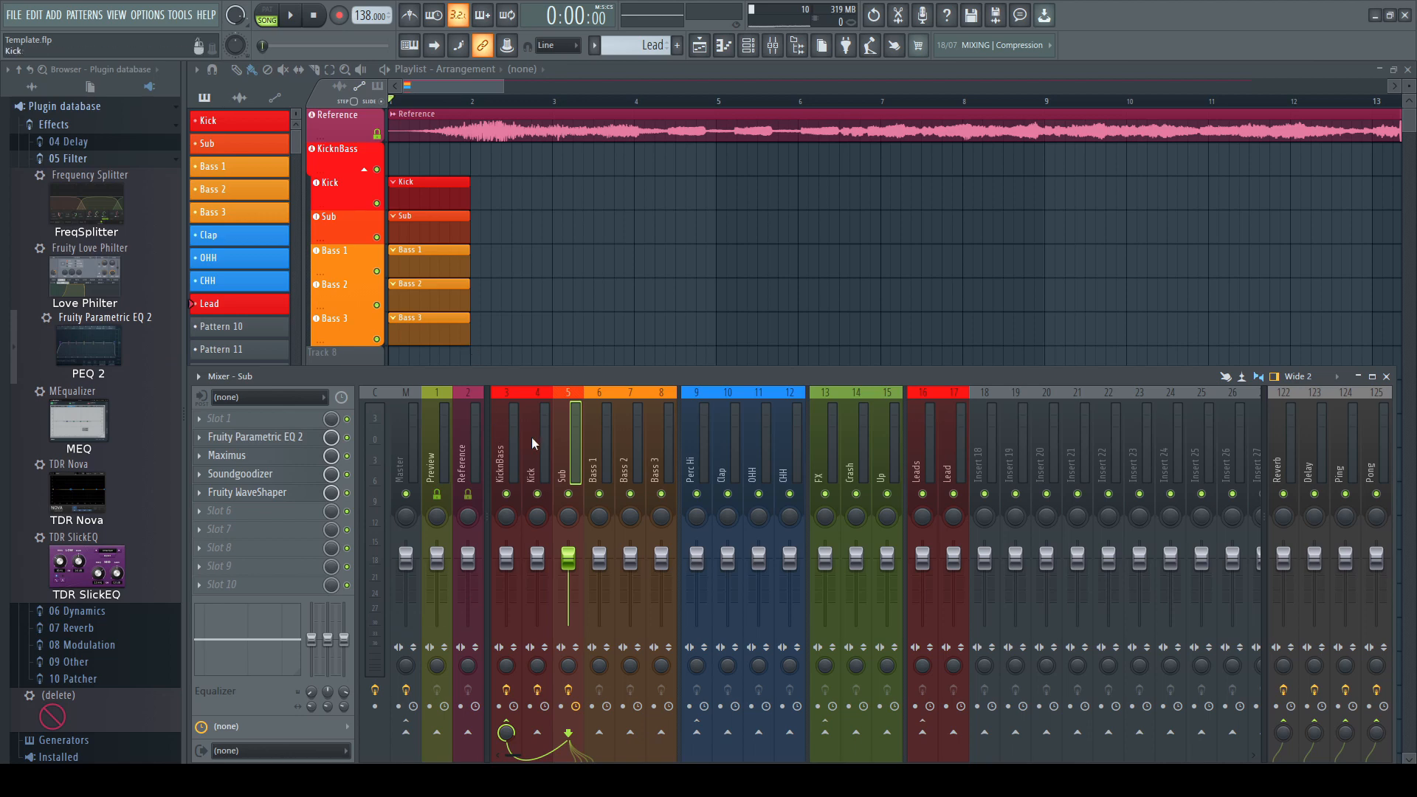
Copy the Sub track's mixer state onto insert 6 and rename that insert Bass 1
{"action": "right_click", "coordinate": [567, 445]}
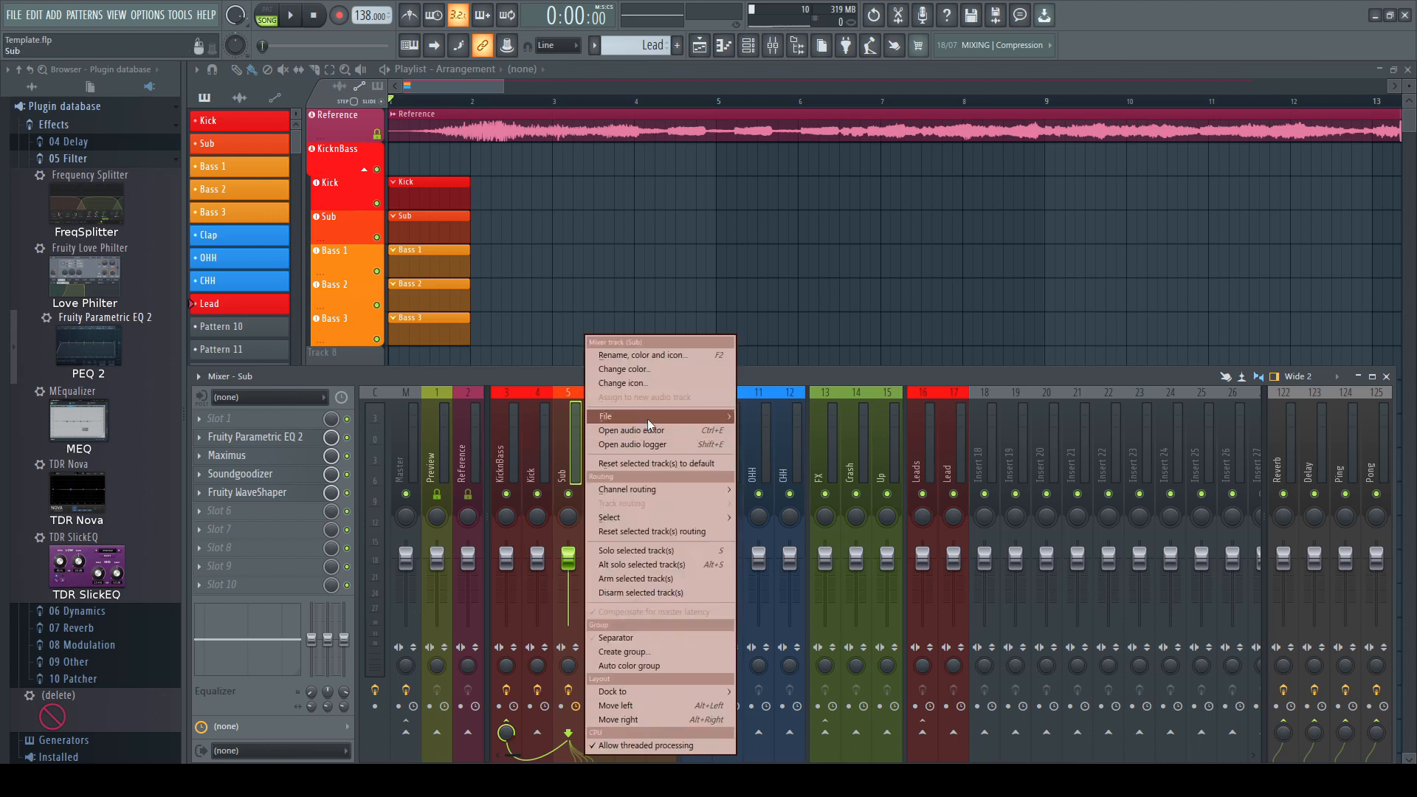
{"action": "mouse_move", "coordinate": [720, 419]}
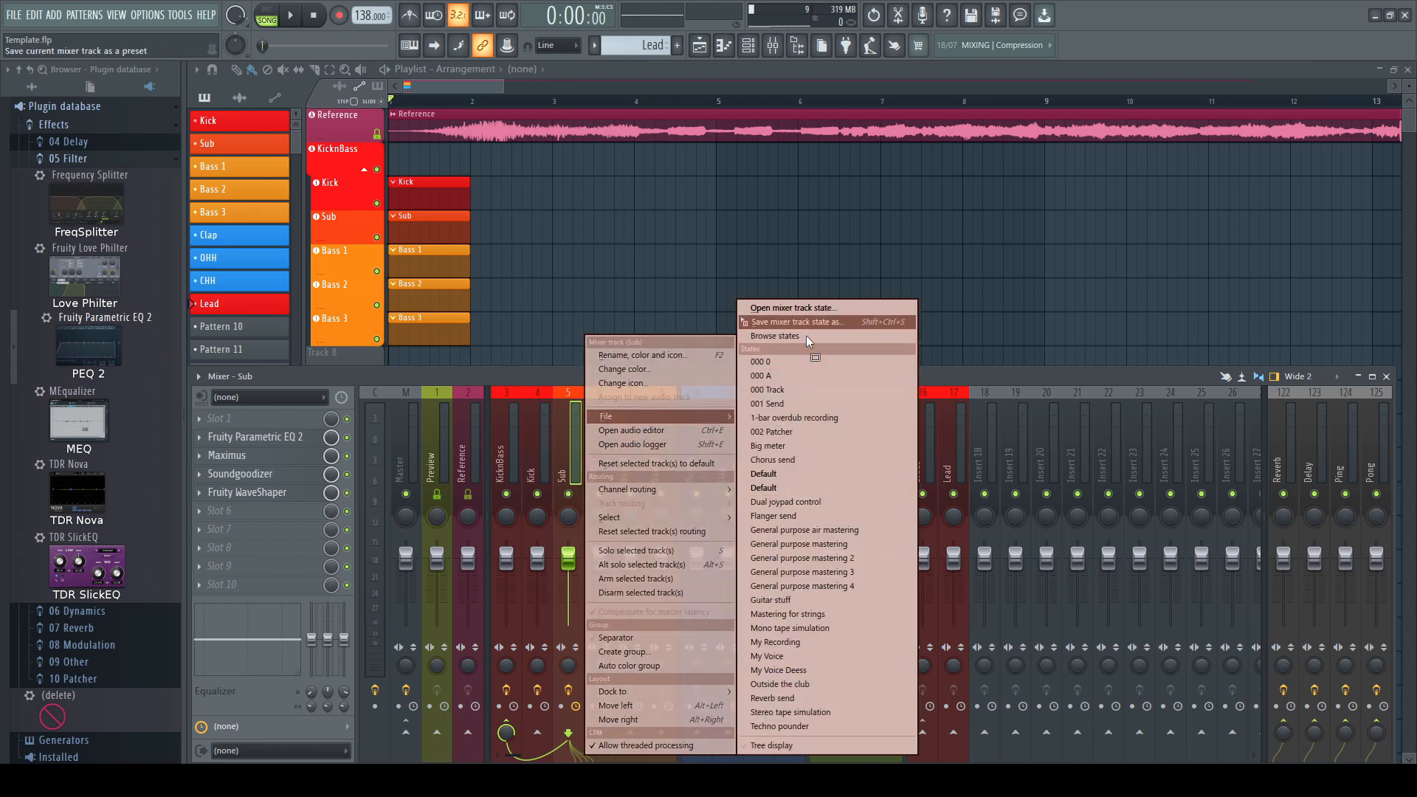
{"action": "left_click_drag", "start_coordinate": [806, 325], "coordinate": [602, 450]}
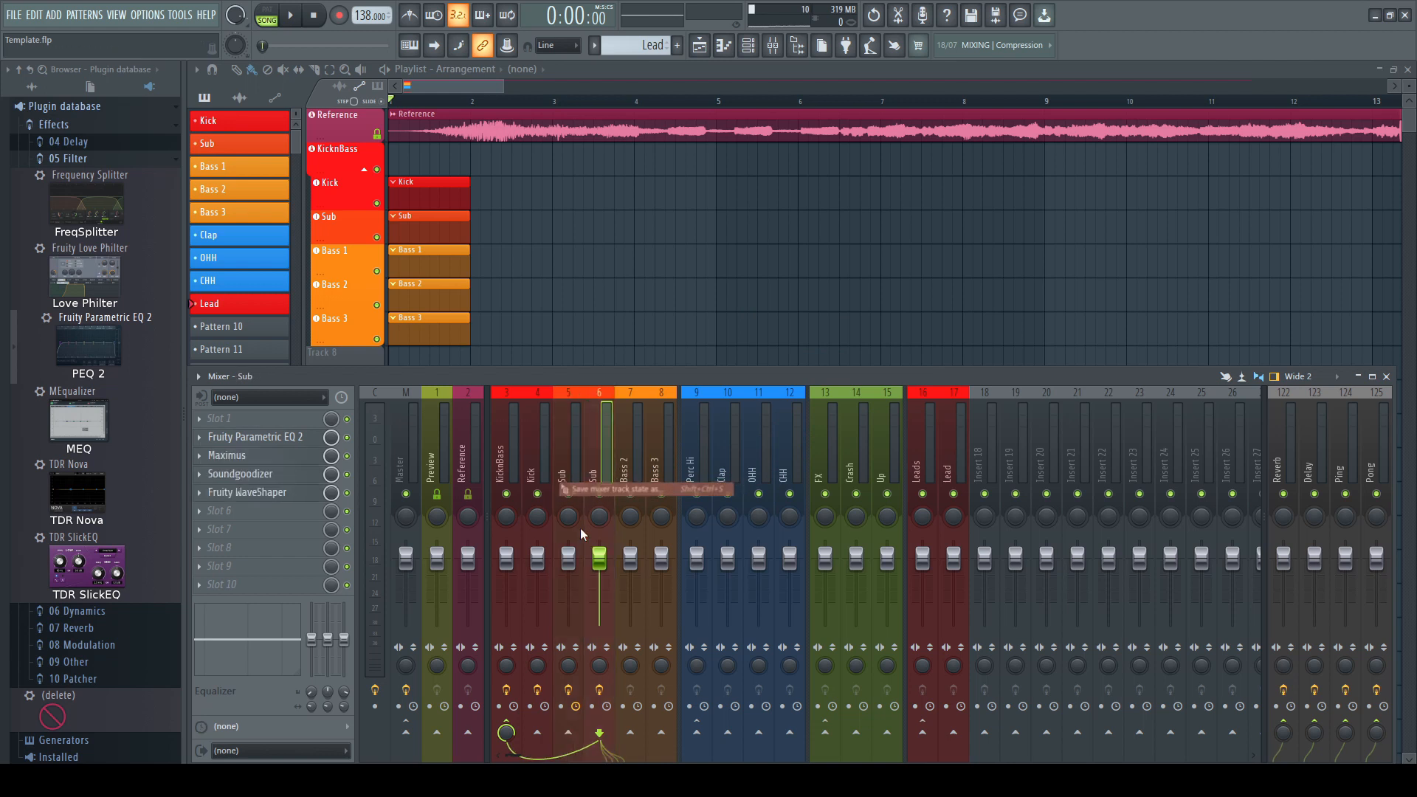
{"action": "double_click", "coordinate": [596, 476]}
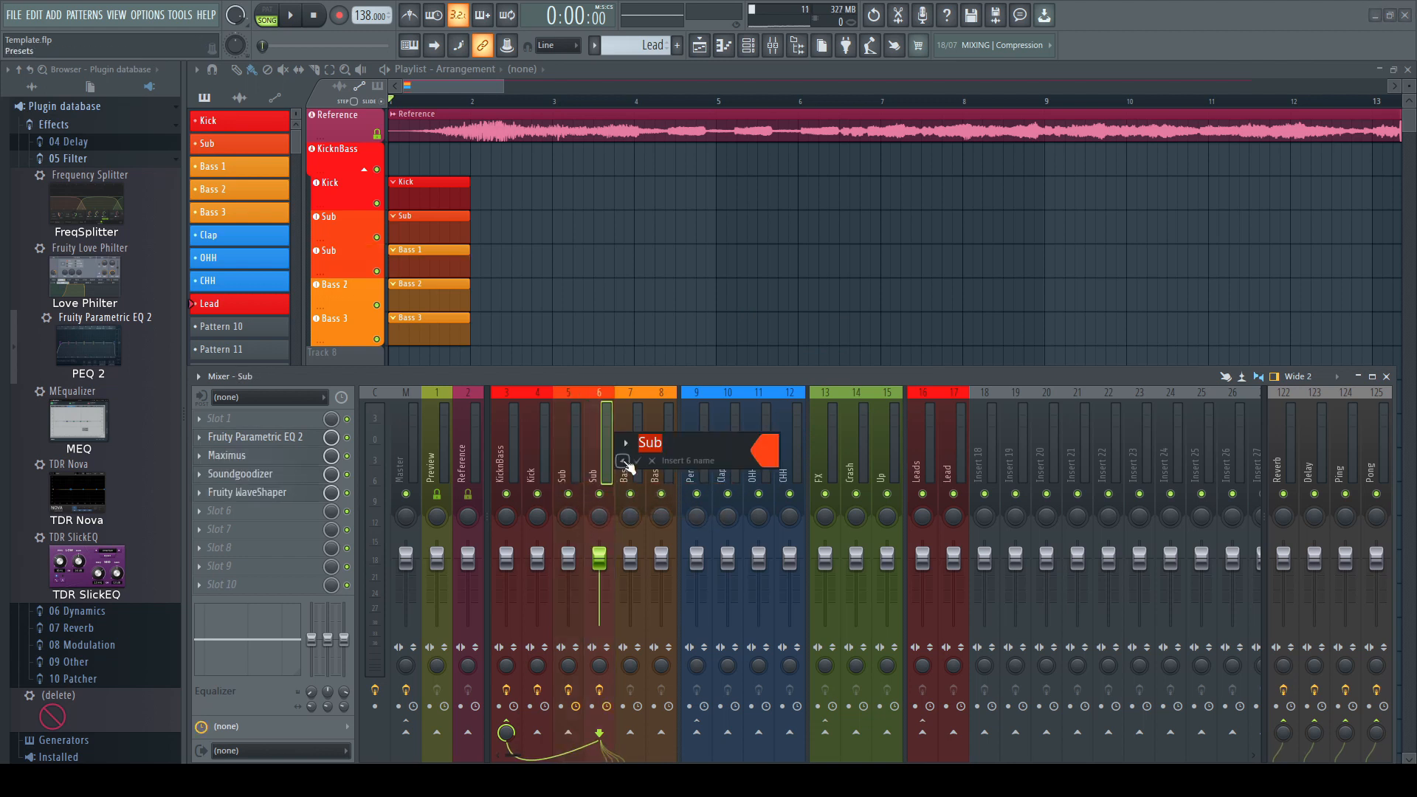
{"action": "left_click", "coordinate": [622, 460]}
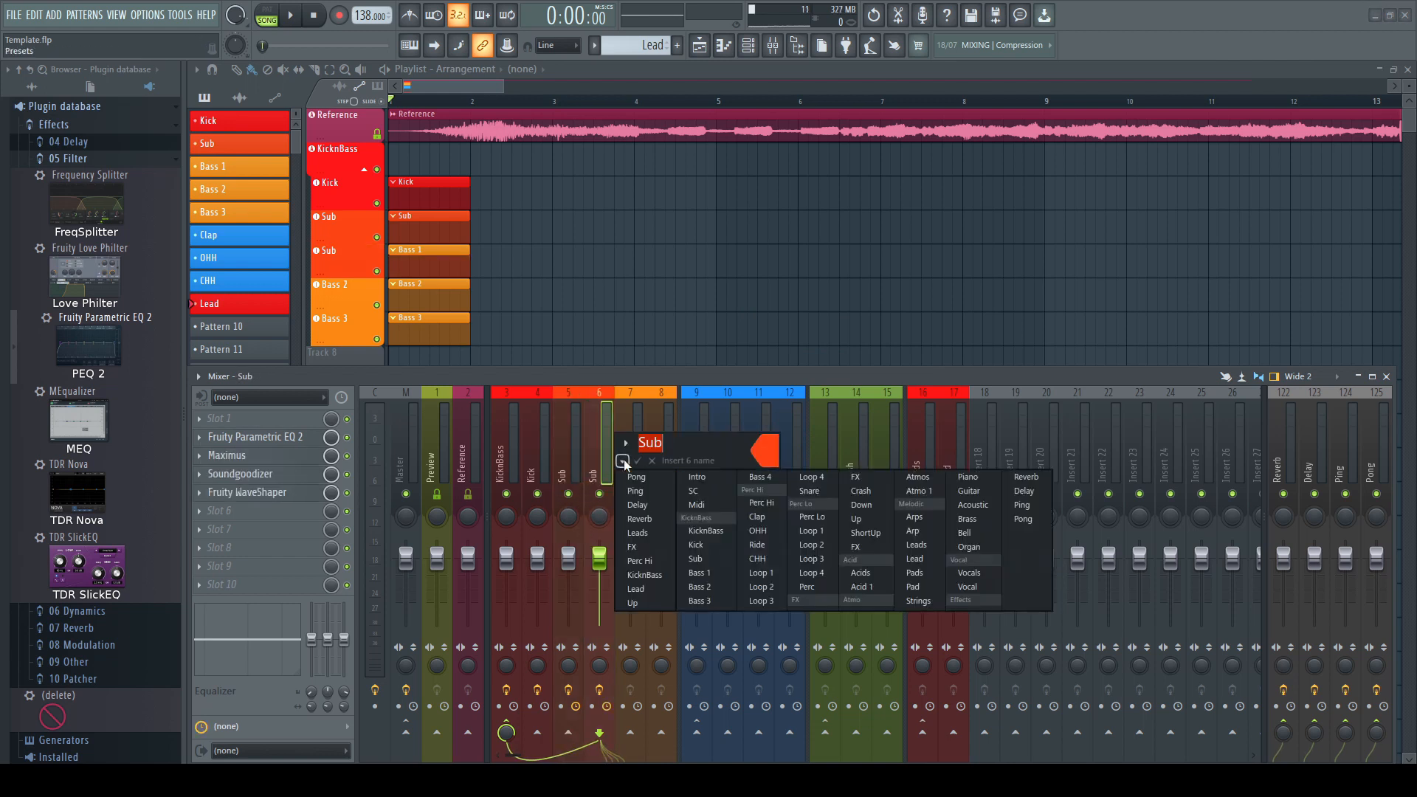
{"action": "left_click", "coordinate": [710, 574]}
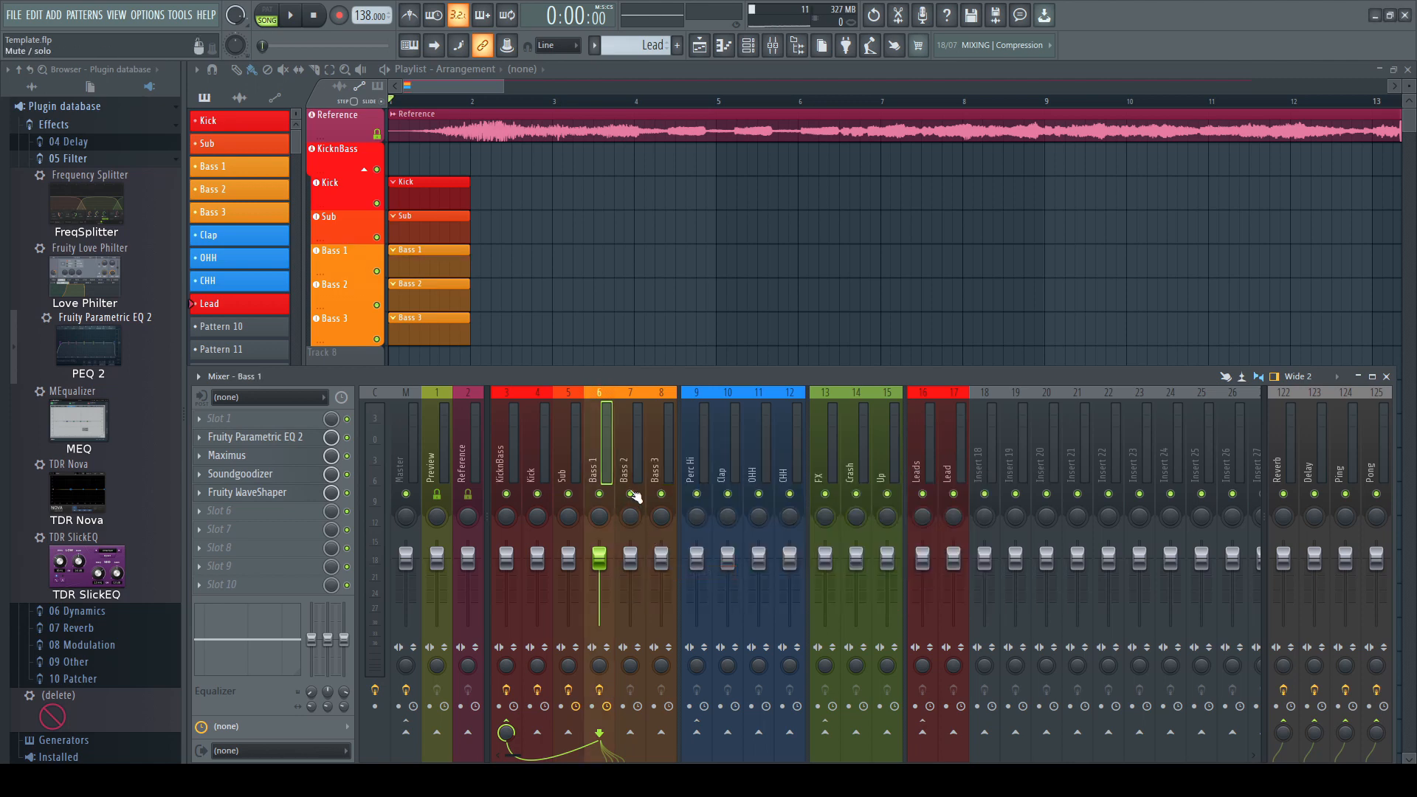
Copy the Bass 1 track's mixer state onto insert 7 and rename that insert Bass 2
{"action": "right_click", "coordinate": [600, 443]}
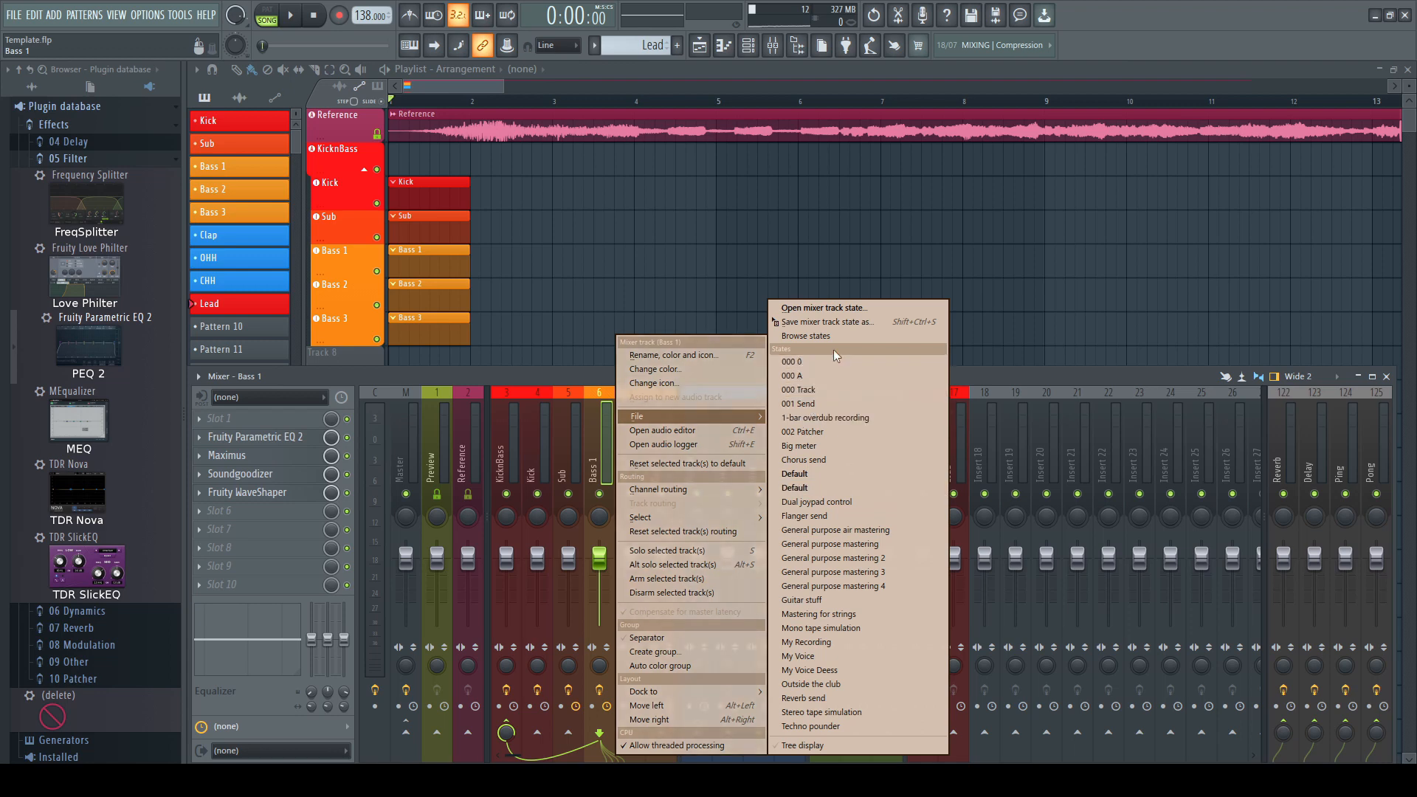
{"action": "left_click", "coordinate": [839, 326]}
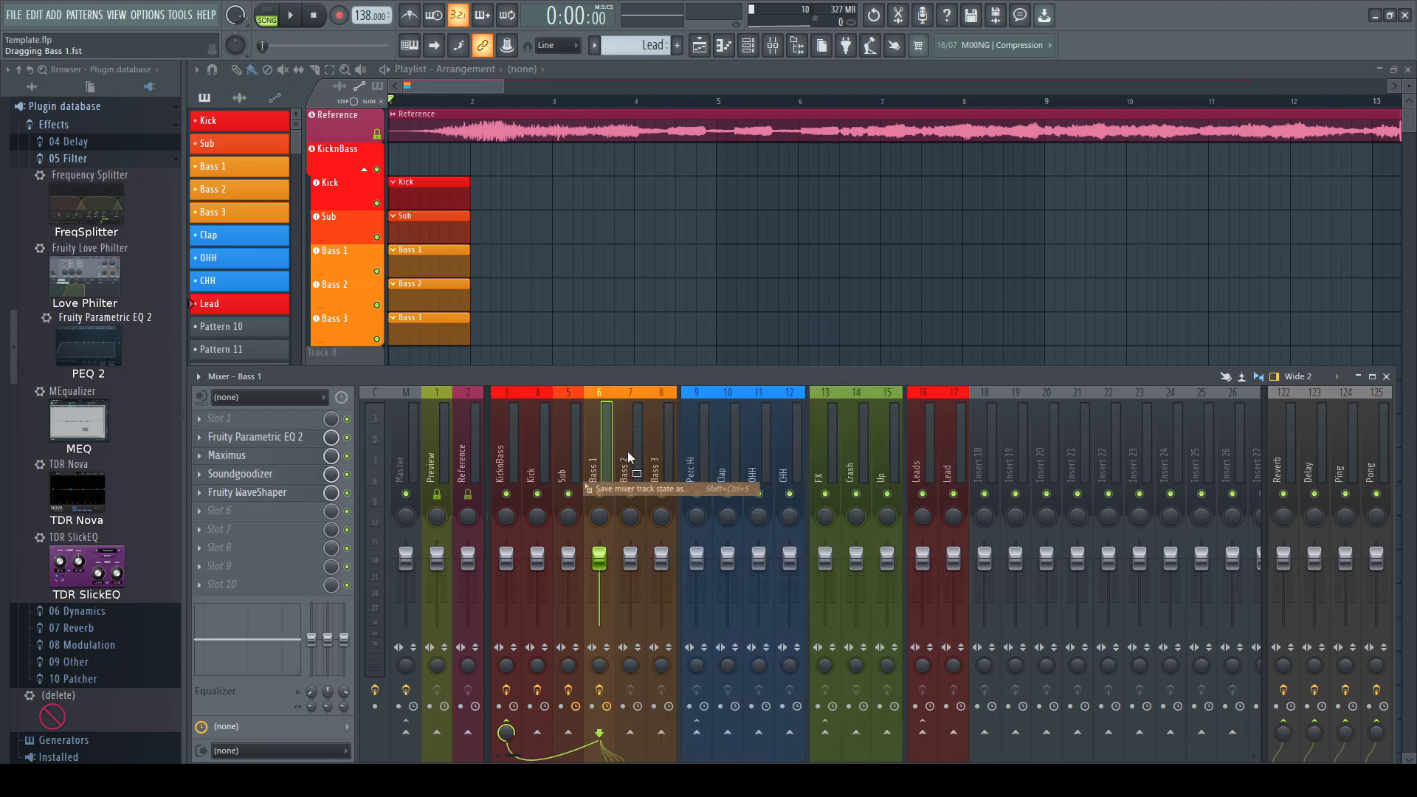
{"action": "double_click", "coordinate": [628, 458]}
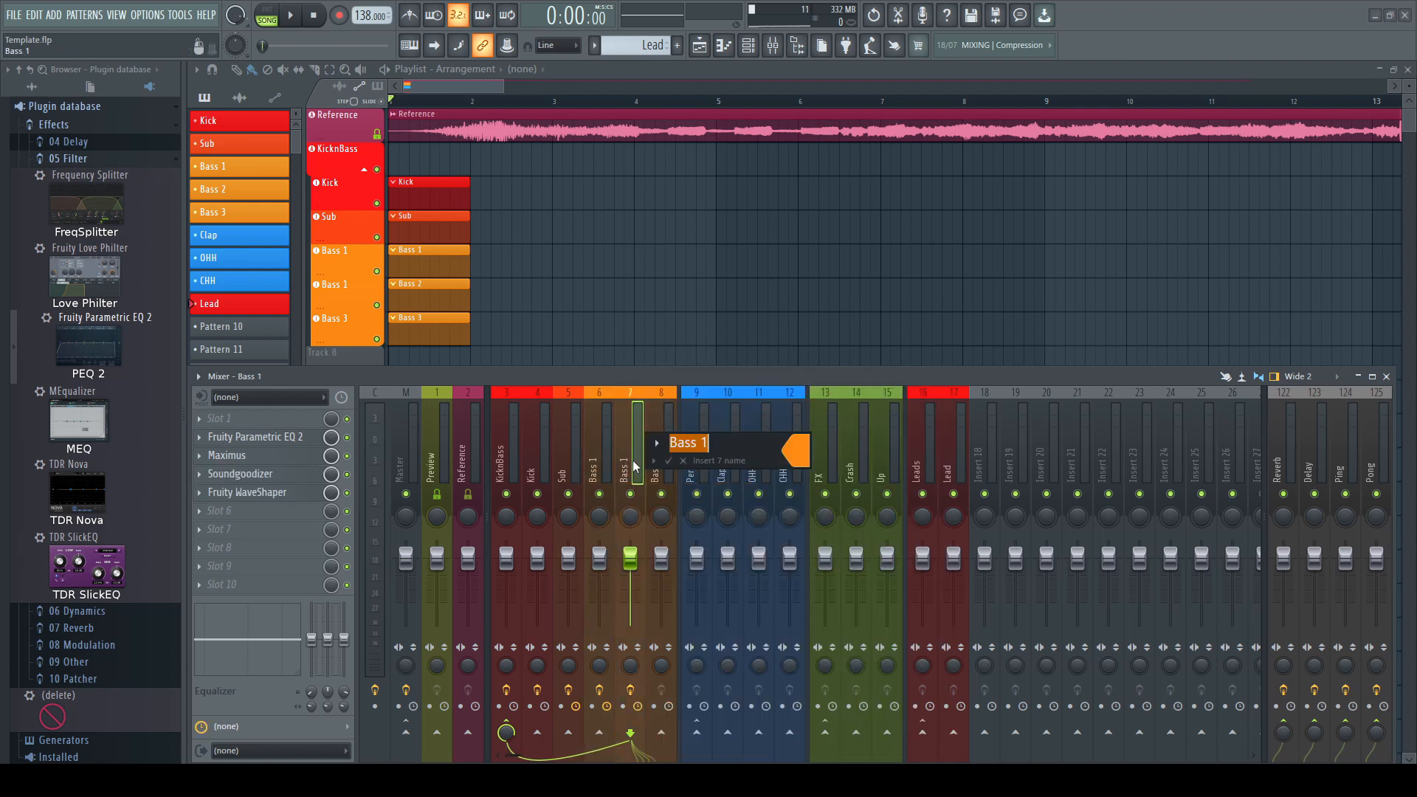
{"action": "left_click", "coordinate": [668, 462]}
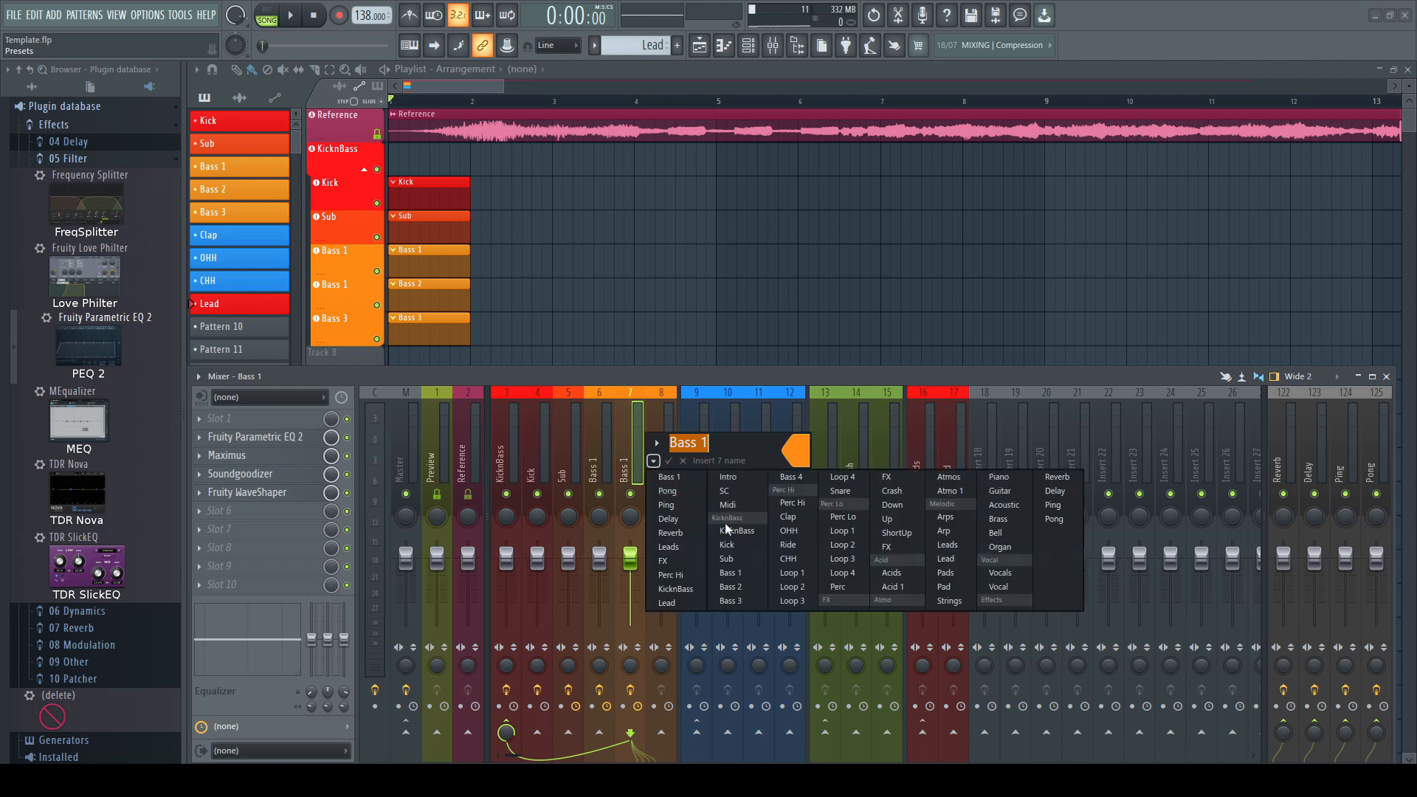
{"action": "left_click", "coordinate": [730, 587]}
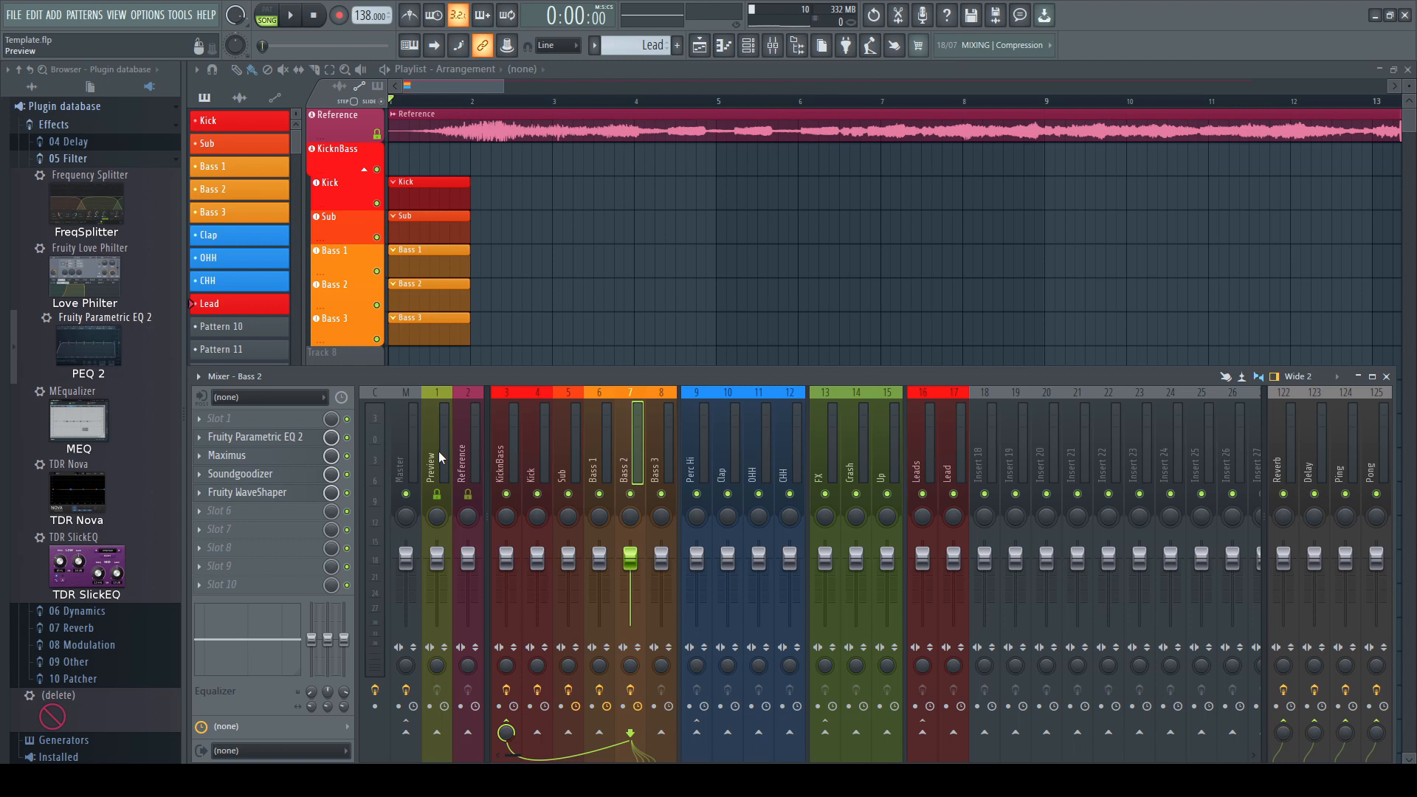
Toggle the enable switches of the four effect slots on the Bass 2 insert
{"action": "left_click", "coordinate": [347, 438]}
{"action": "left_click", "coordinate": [347, 456]}
{"action": "left_click", "coordinate": [348, 475]}
{"action": "left_click", "coordinate": [348, 494]}
Toggle the effects switch on the KicknBass, Kick, Sub, Bass 1 and Bass 2 inserts
{"action": "left_click", "coordinate": [507, 690]}
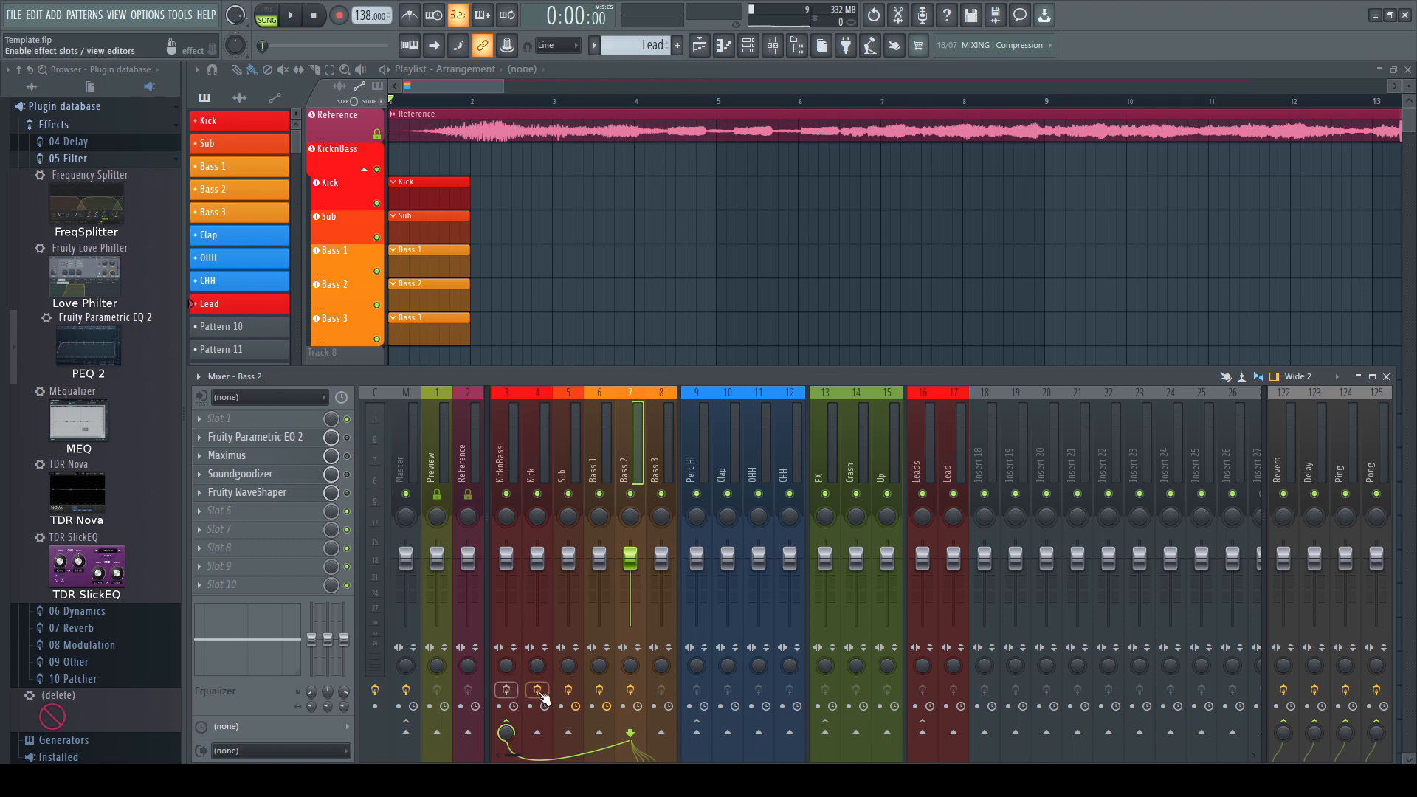
{"action": "left_click", "coordinate": [539, 691]}
{"action": "left_click", "coordinate": [568, 690]}
{"action": "left_click", "coordinate": [599, 690]}
{"action": "left_click", "coordinate": [630, 690]}
Open the Master insert's Fruity Limiter and SPAN plugins and the Current insert's Edison plugin
{"action": "left_click", "coordinate": [411, 458]}
{"action": "left_click", "coordinate": [290, 458]}
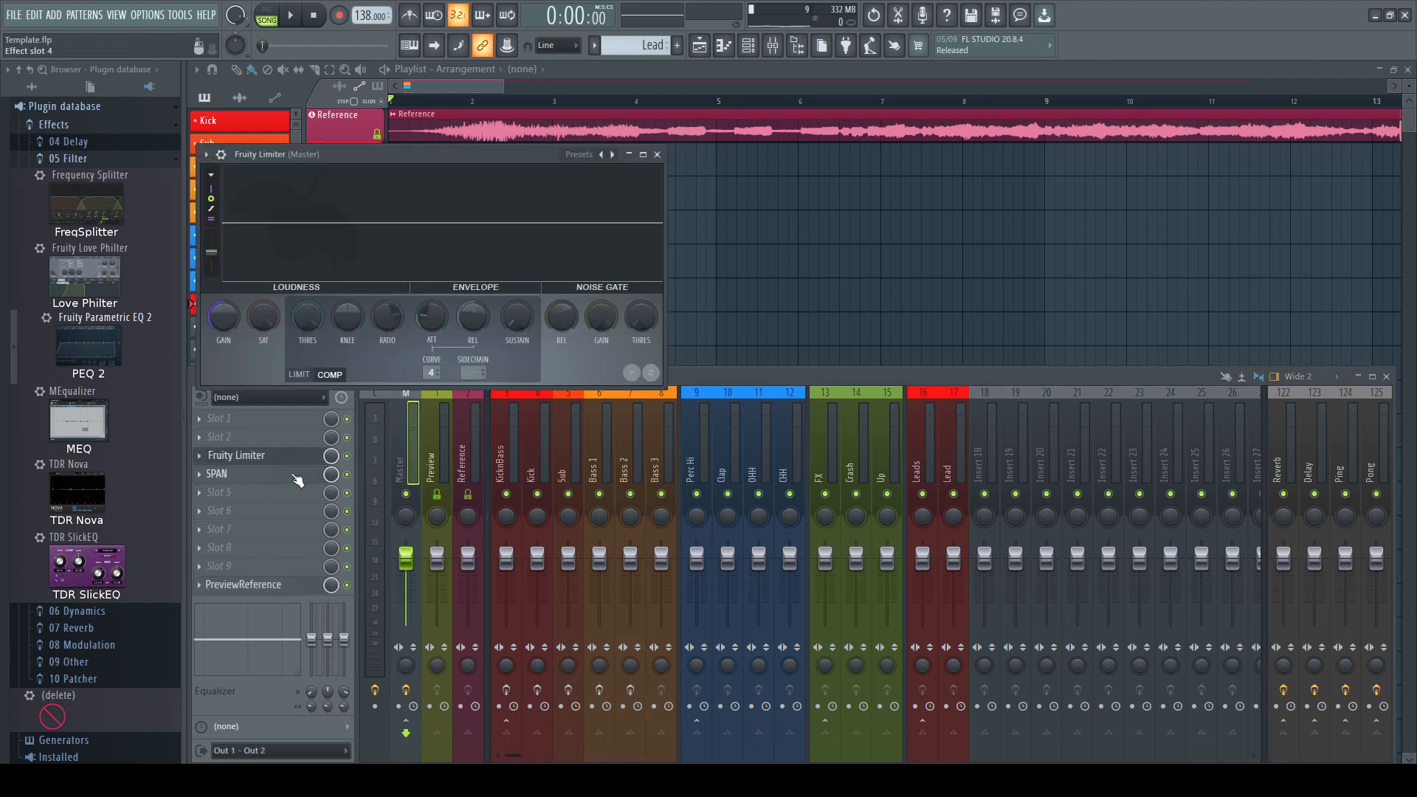
{"action": "left_click", "coordinate": [291, 476]}
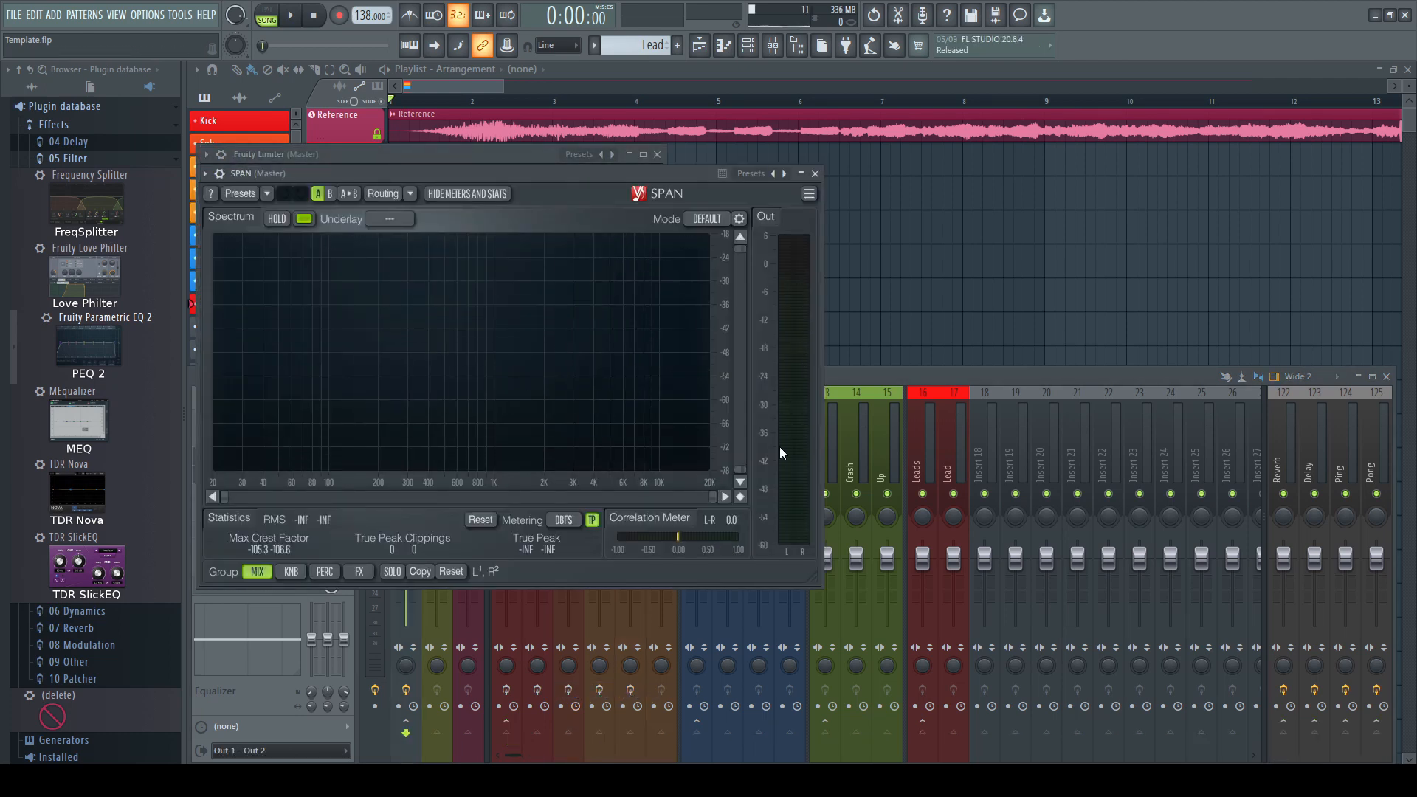
{"action": "left_click", "coordinate": [842, 374]}
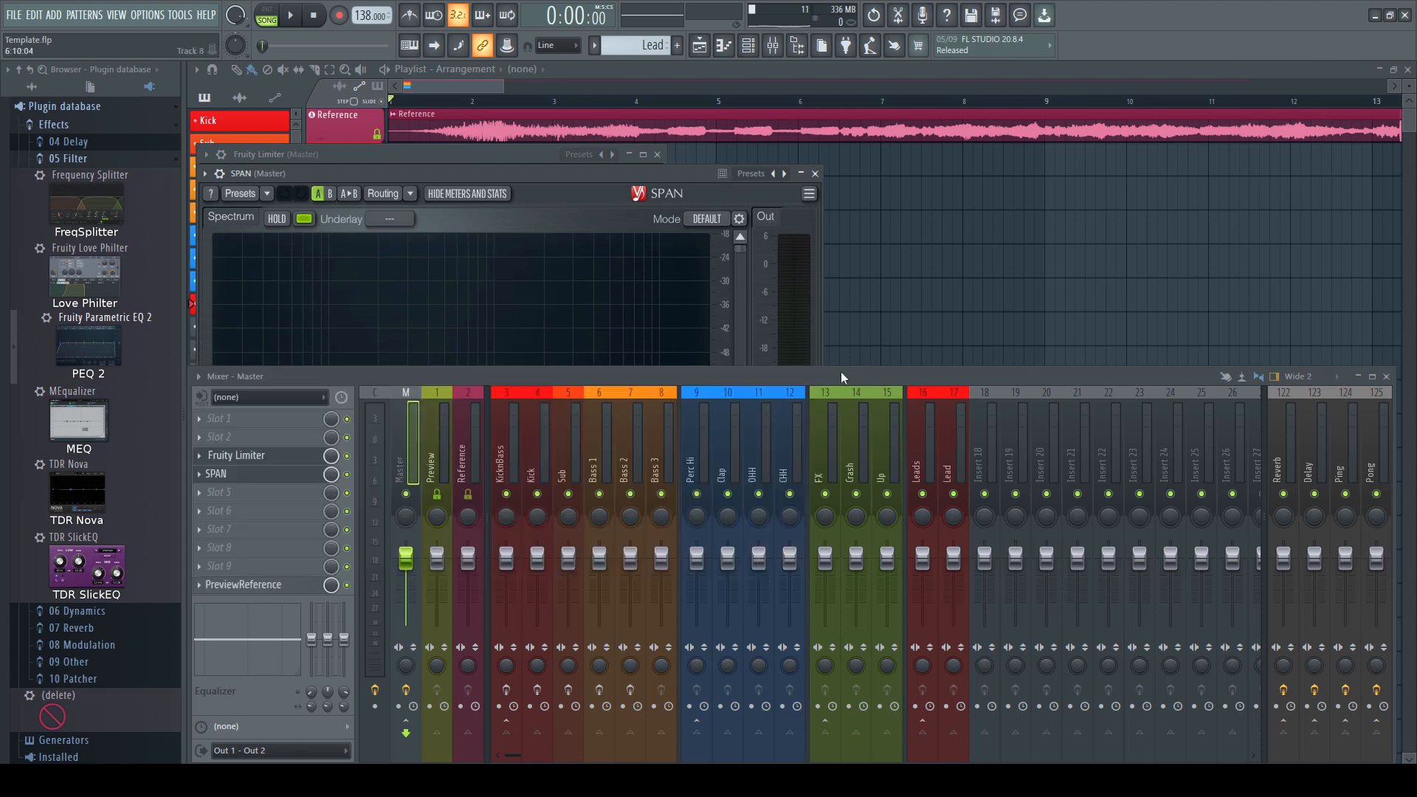
{"action": "left_click", "coordinate": [383, 428]}
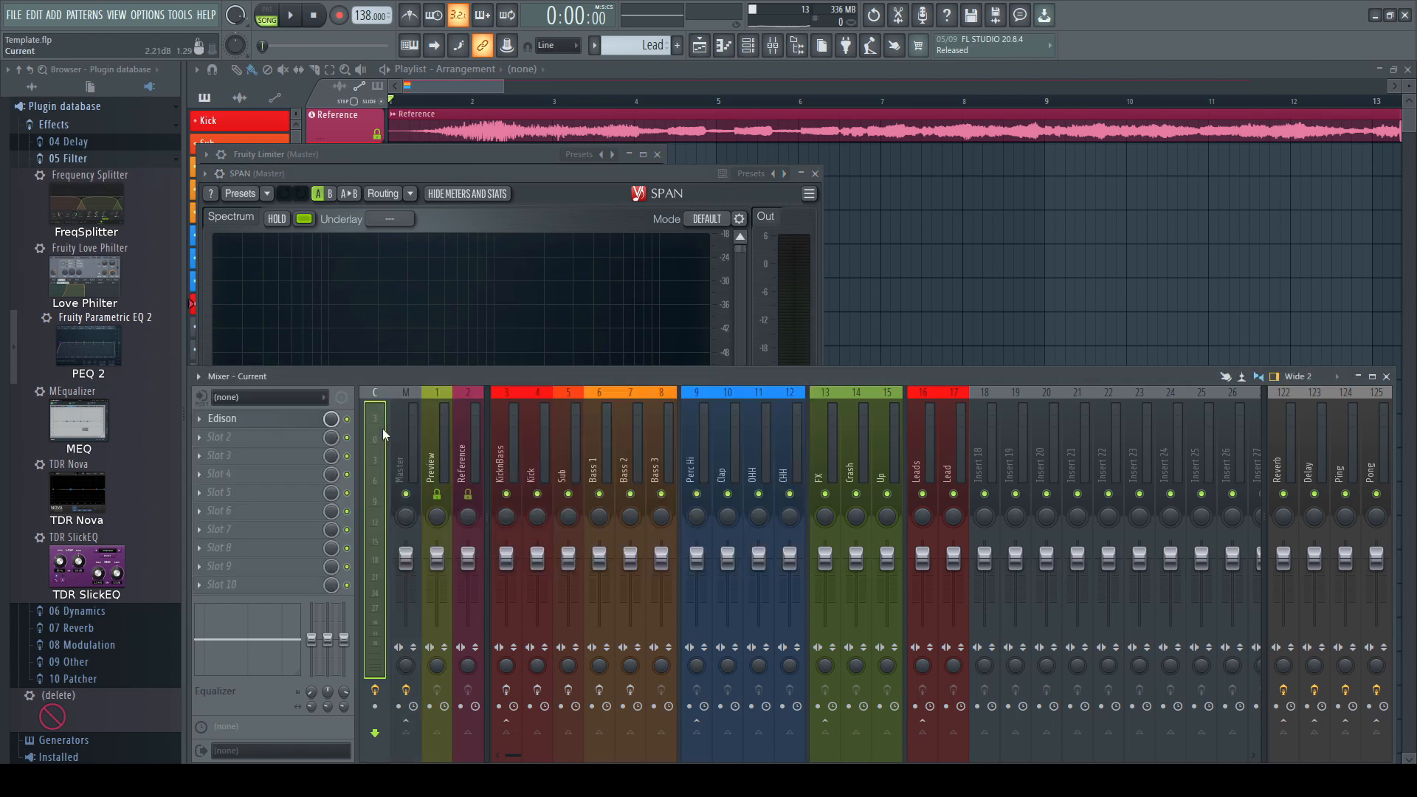
{"action": "left_click", "coordinate": [296, 421]}
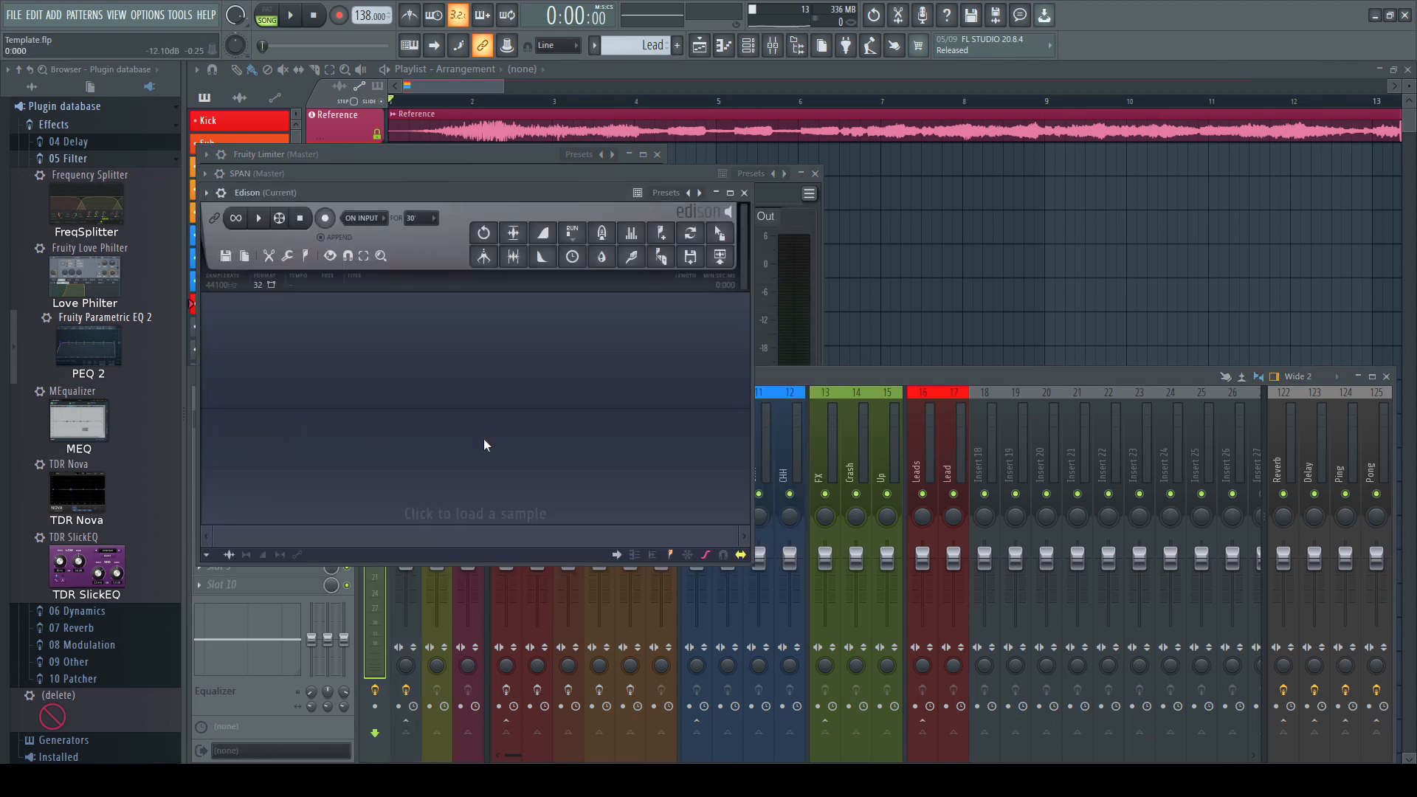
Detach the SPAN window, minimize it and move it to the top corner of the screen
{"action": "left_click", "coordinate": [595, 174]}
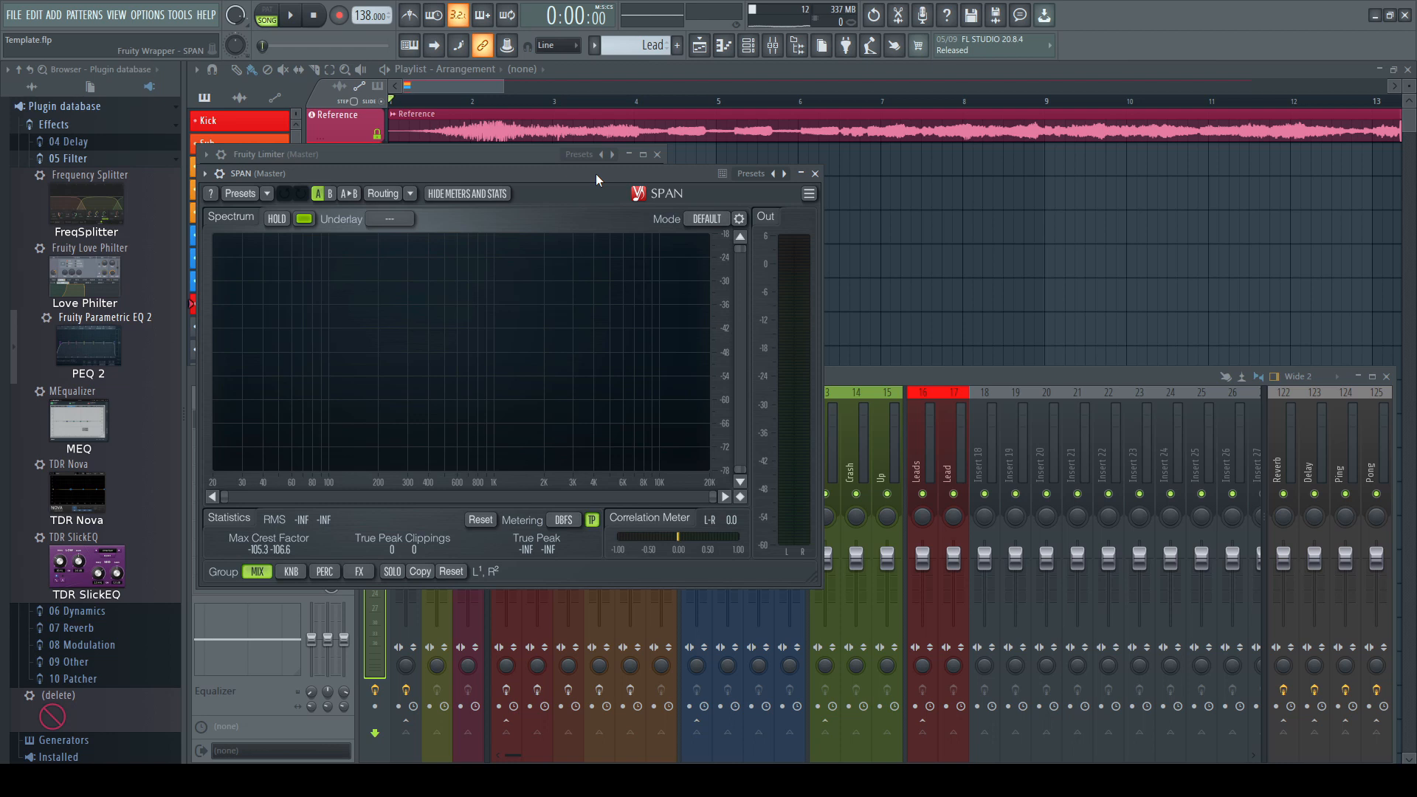
{"action": "left_click", "coordinate": [216, 184]}
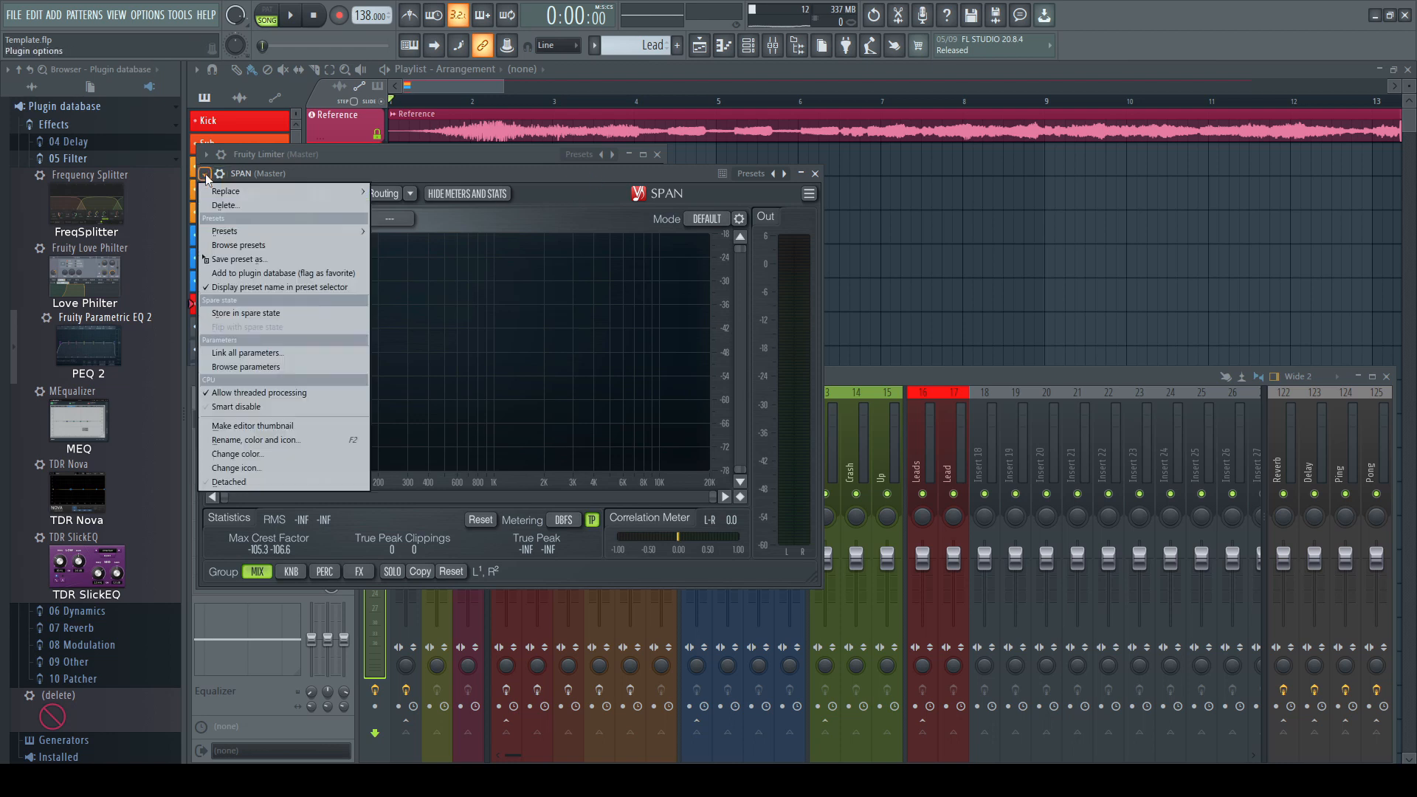
{"action": "left_click", "coordinate": [257, 476]}
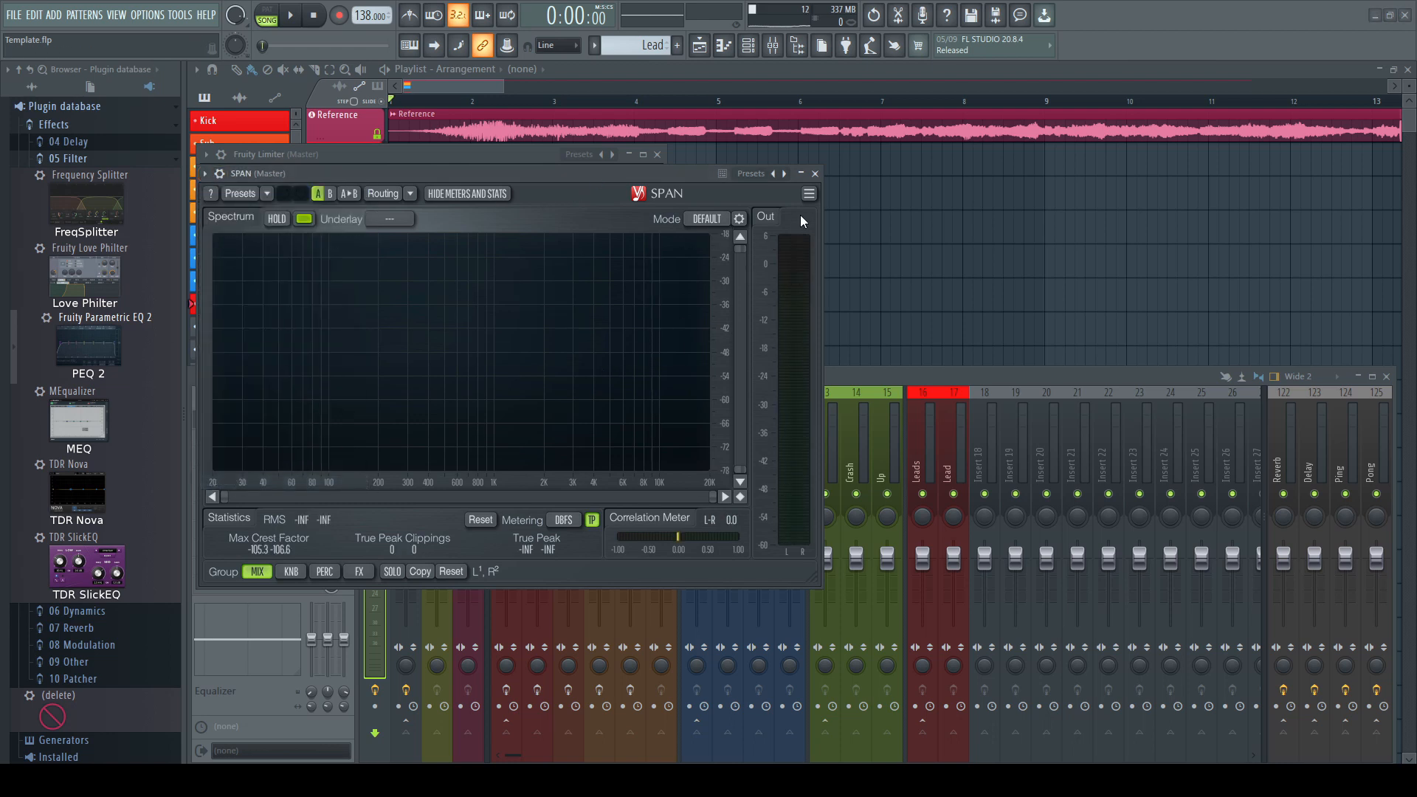
{"action": "left_click", "coordinate": [801, 174]}
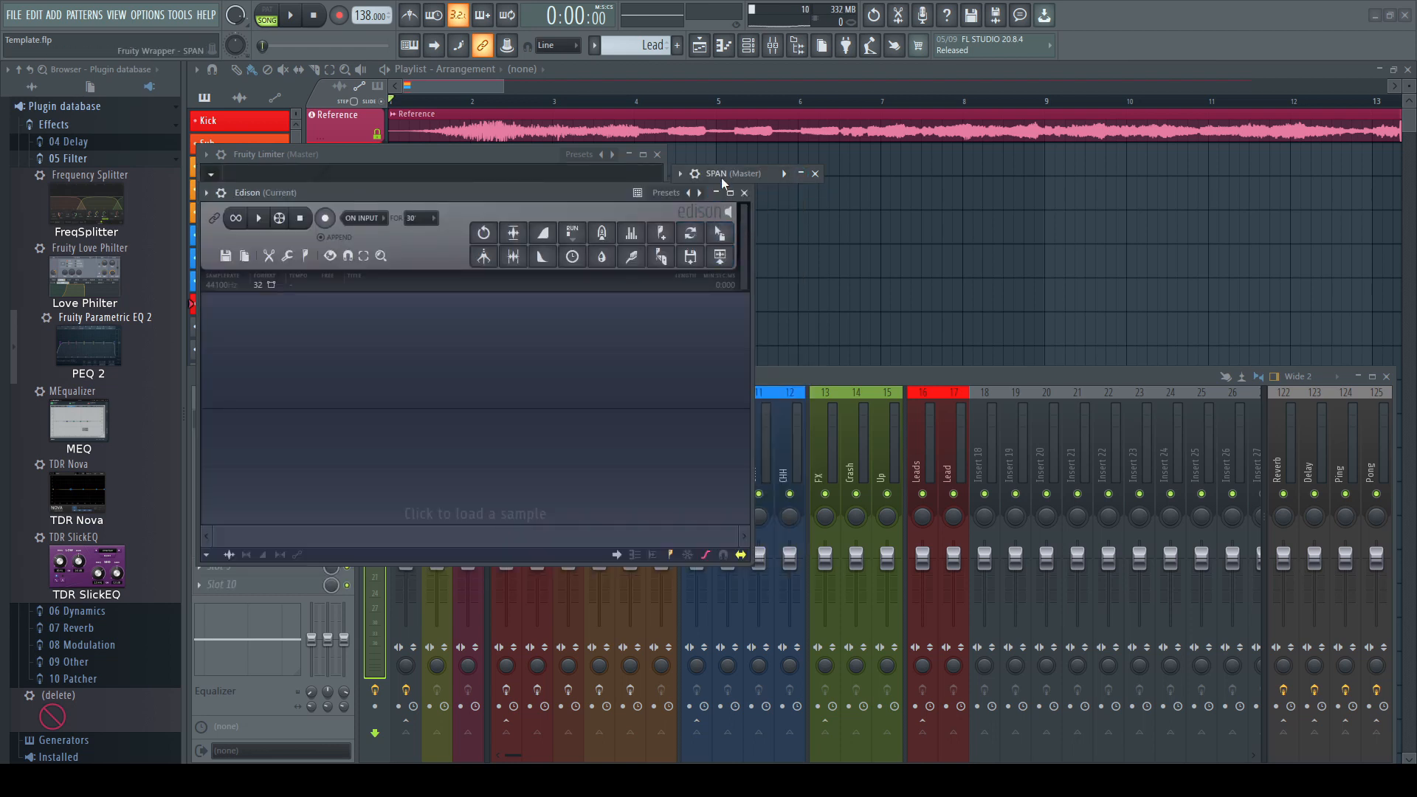
{"action": "left_click_drag", "start_coordinate": [1250, 17], "coordinate": [1257, 9]}
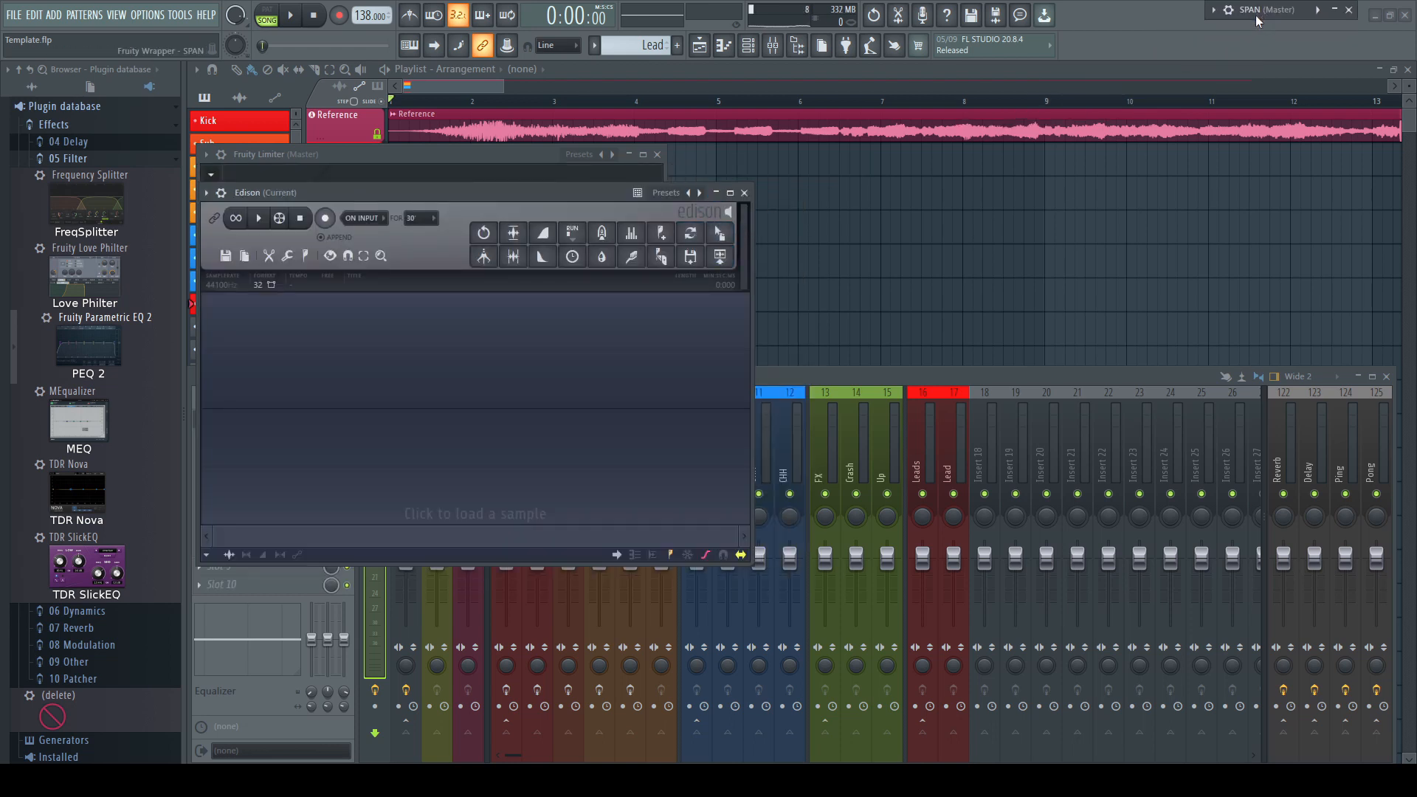
Detach the Fruity Limiter window and minimize it to the top bar
{"action": "left_click", "coordinate": [288, 155]}
{"action": "left_click", "coordinate": [208, 155]}
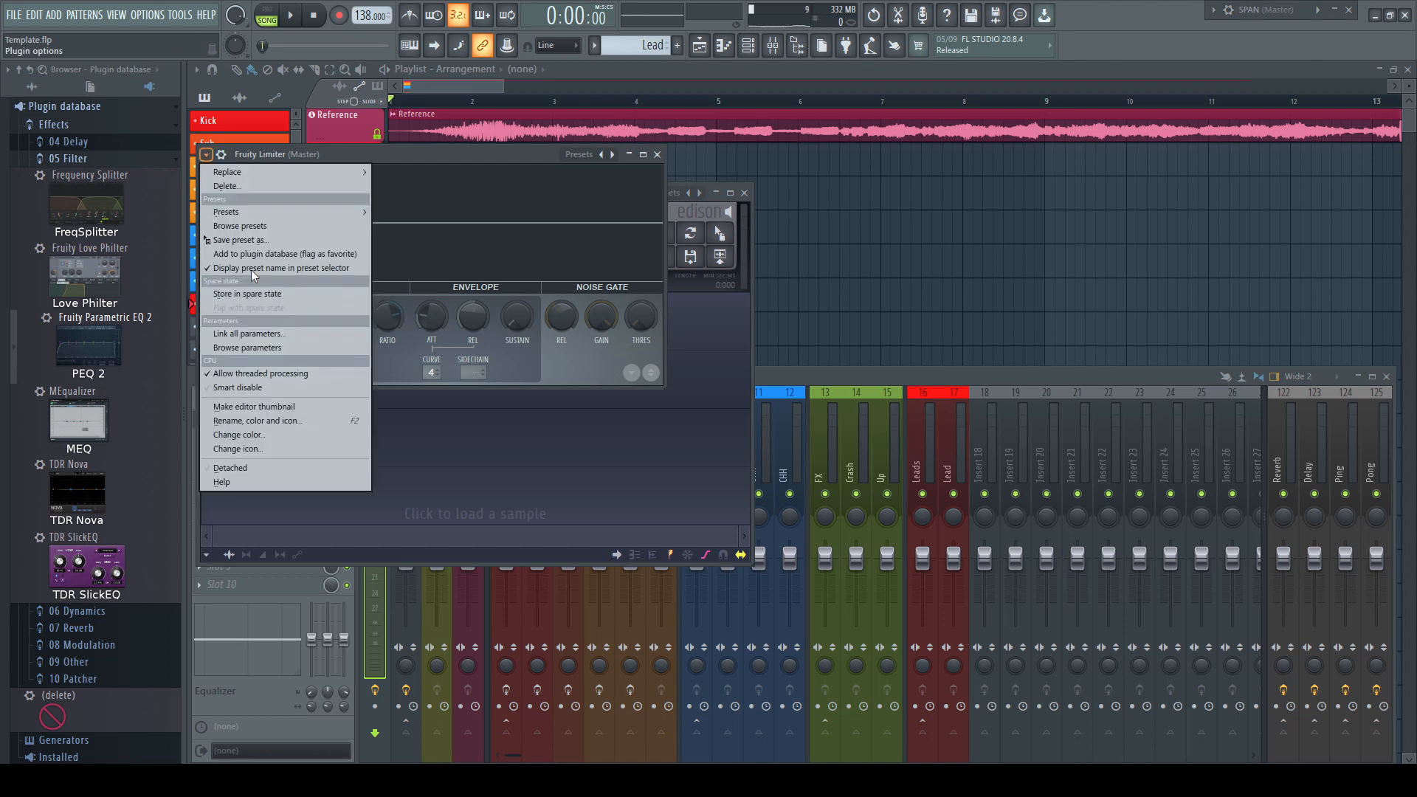
{"action": "left_click", "coordinate": [234, 469]}
{"action": "left_click", "coordinate": [634, 155]}
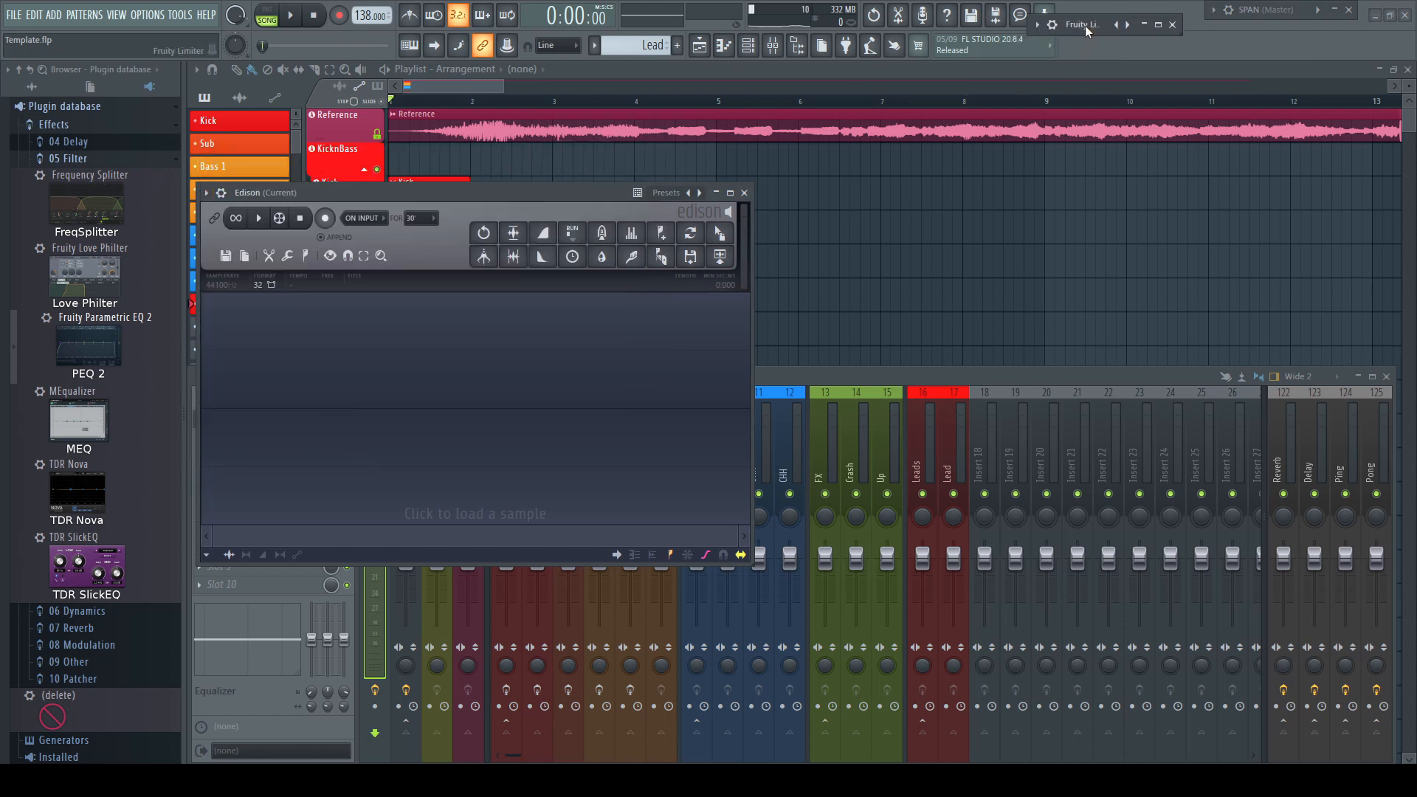
Detach the Edison window, minimize it and place it beside the other minimized plugins
{"action": "left_click", "coordinate": [206, 193]}
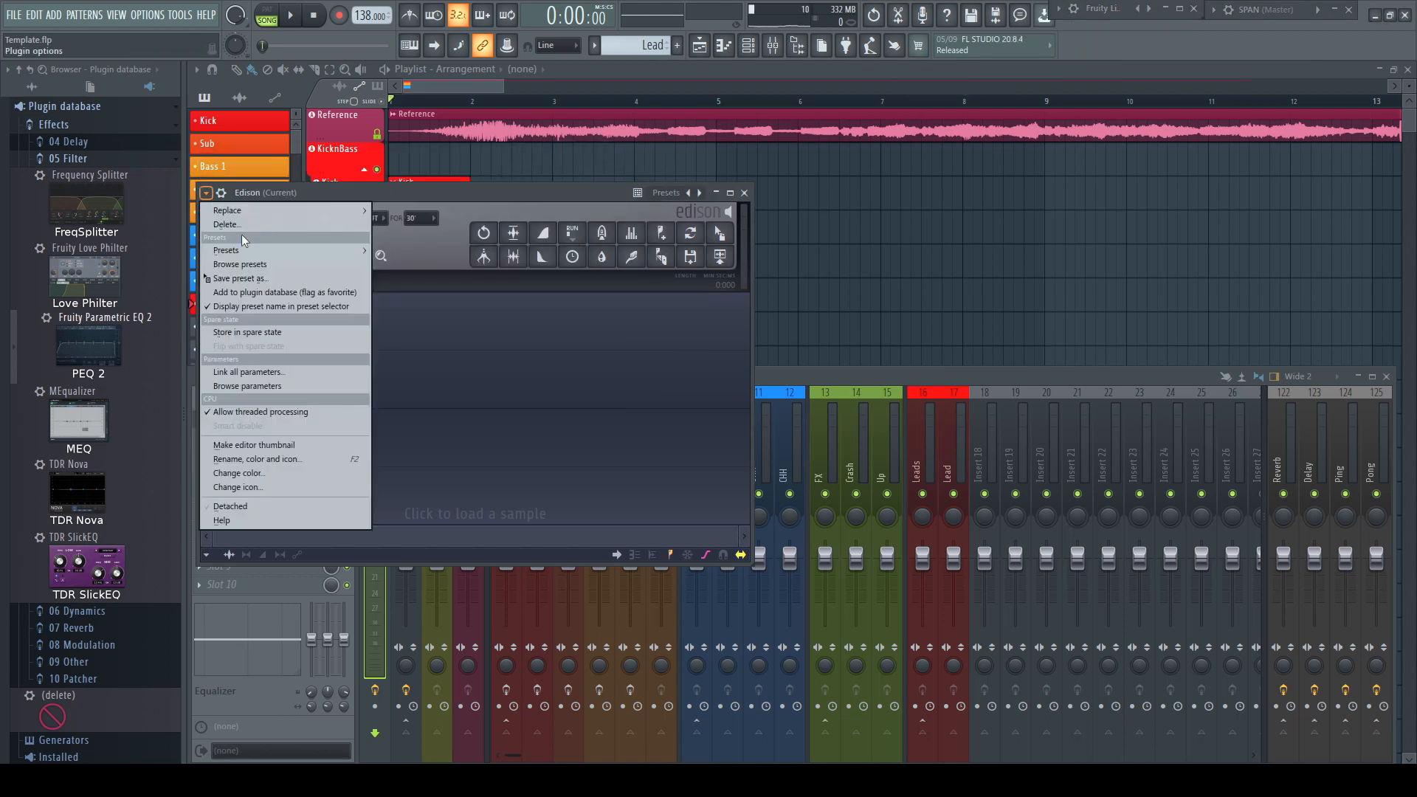
{"action": "left_click", "coordinate": [234, 506]}
{"action": "left_click", "coordinate": [716, 193]}
{"action": "left_click_drag", "start_coordinate": [651, 193], "coordinate": [1122, 44]}
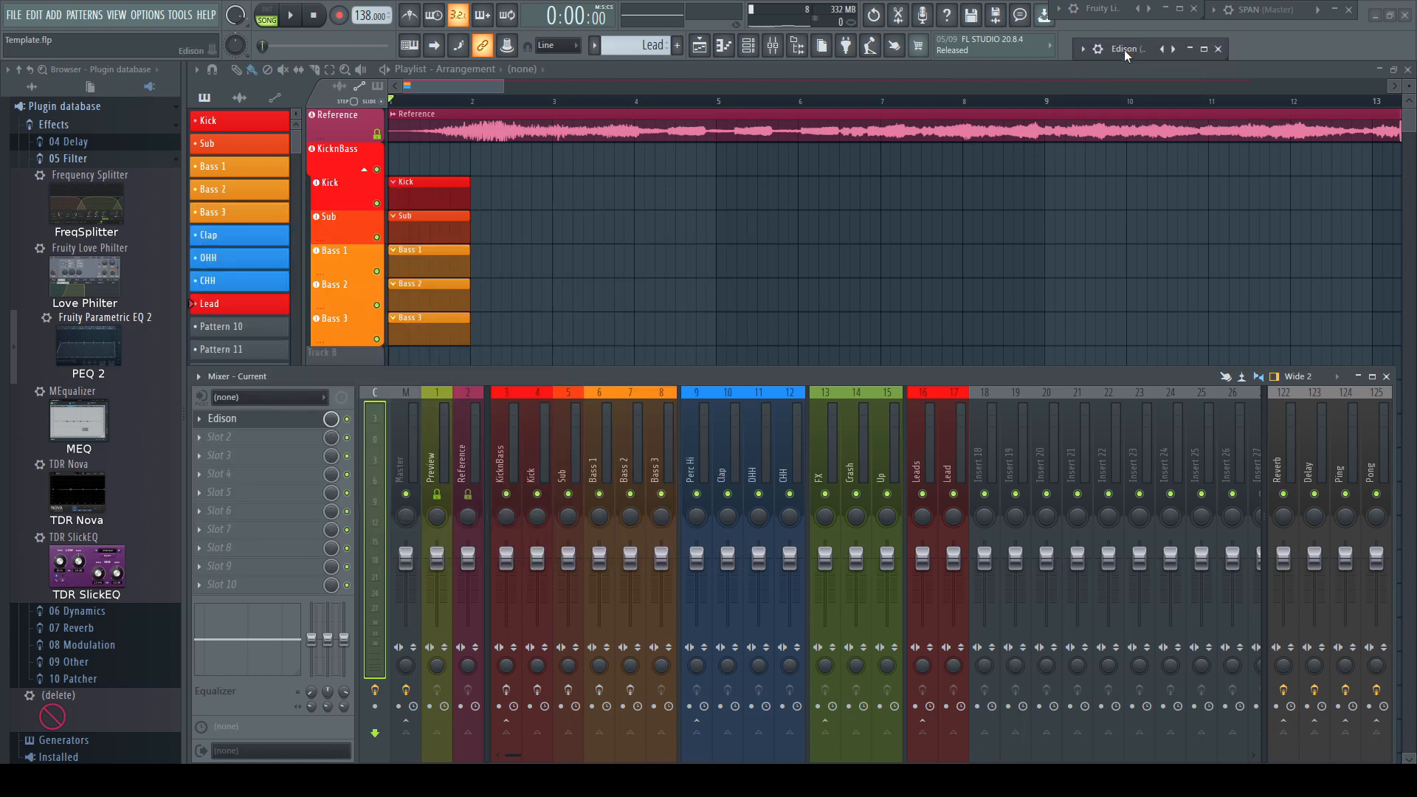
Restore and minimize the detached SPAN, Fruity Limiter and Edison windows in turn
{"action": "left_click", "coordinate": [1338, 11]}
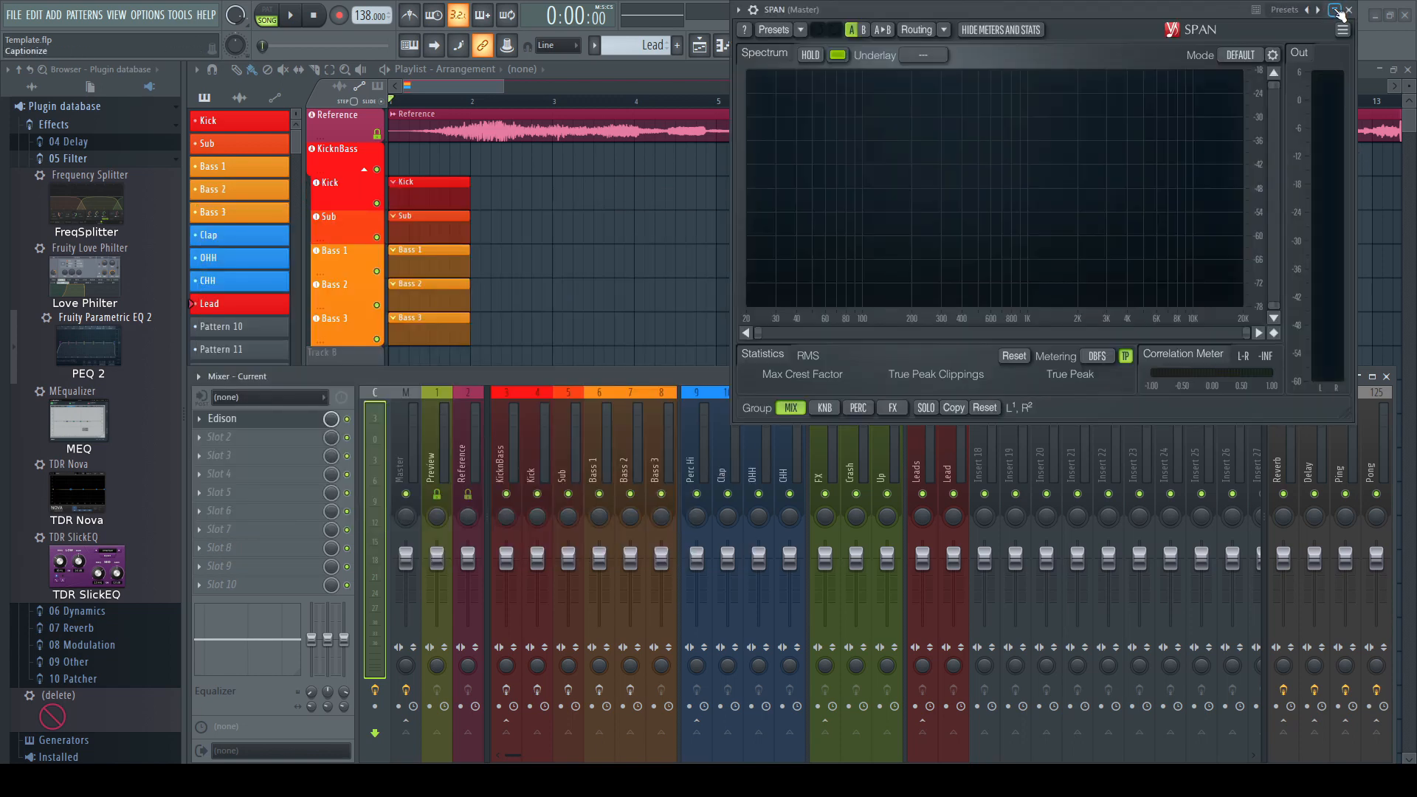
{"action": "left_click", "coordinate": [1341, 14]}
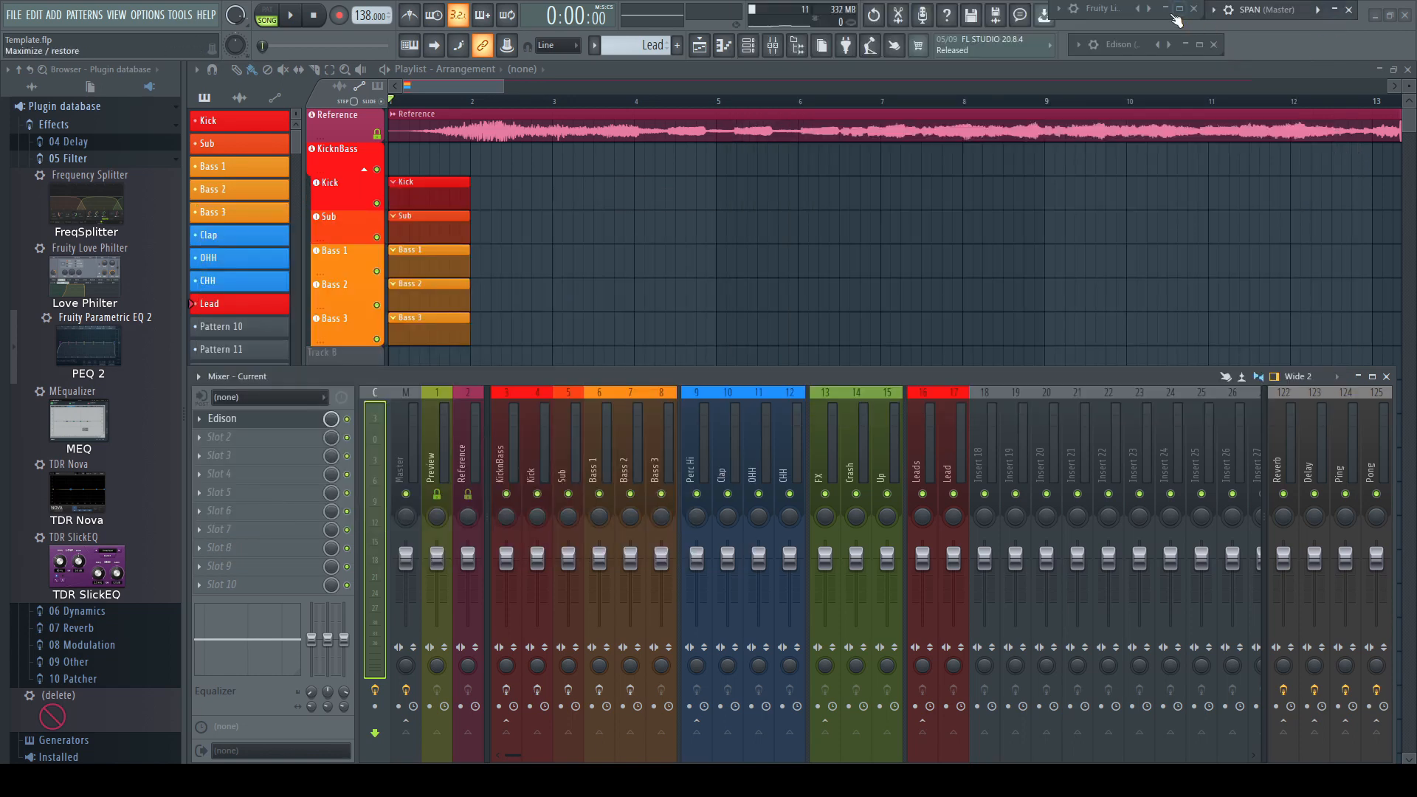
{"action": "left_click", "coordinate": [1166, 9]}
{"action": "left_click", "coordinate": [1166, 9]}
{"action": "left_click", "coordinate": [1185, 45]}
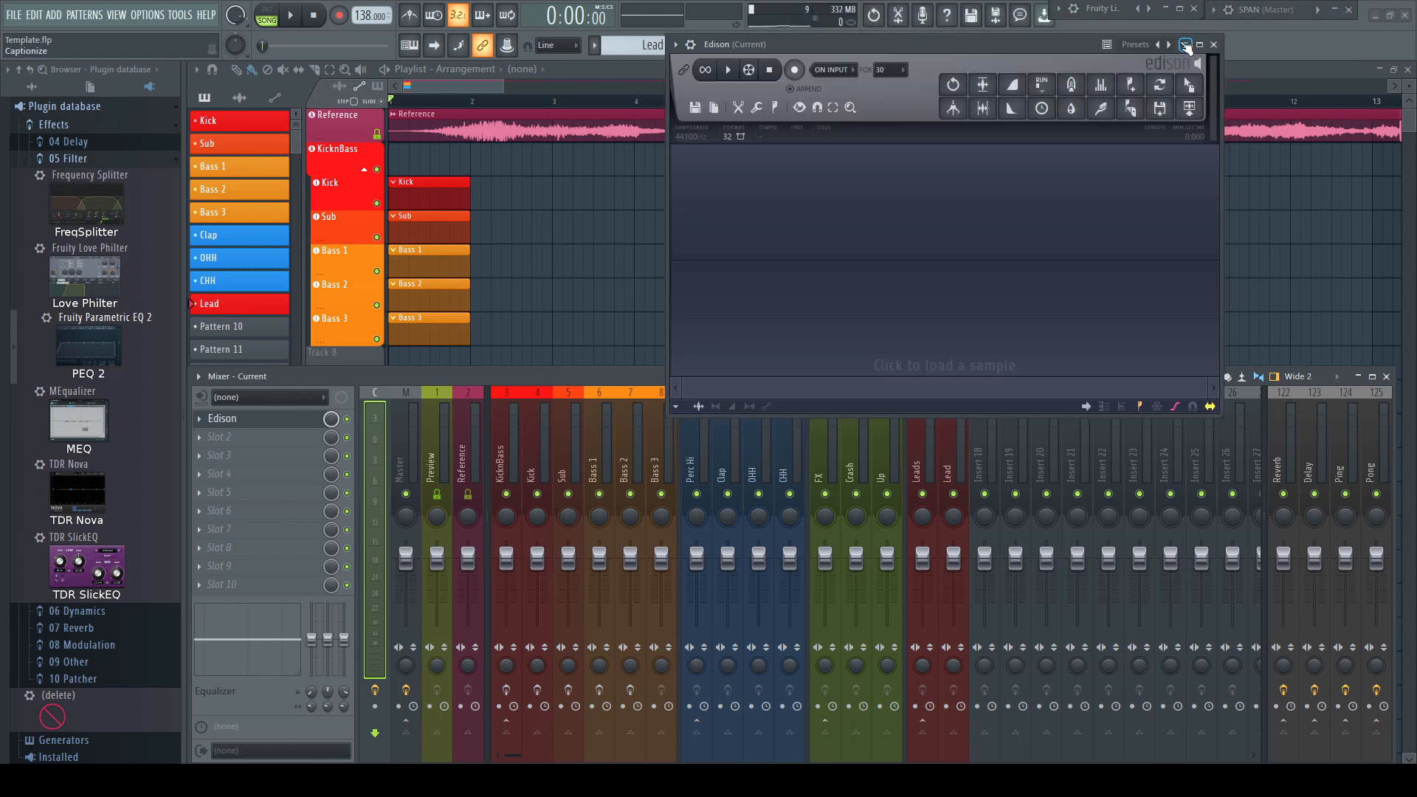
{"action": "left_click", "coordinate": [1185, 45]}
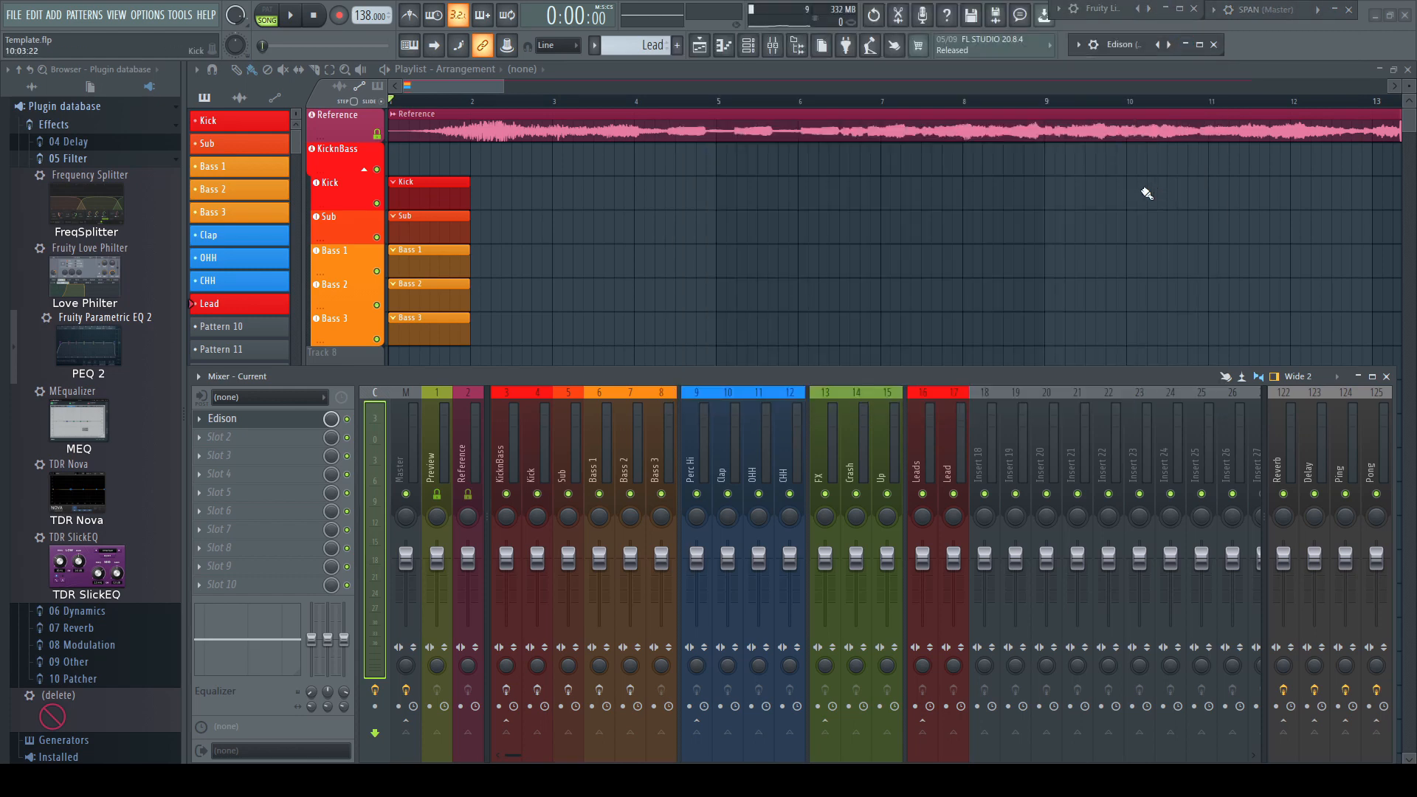